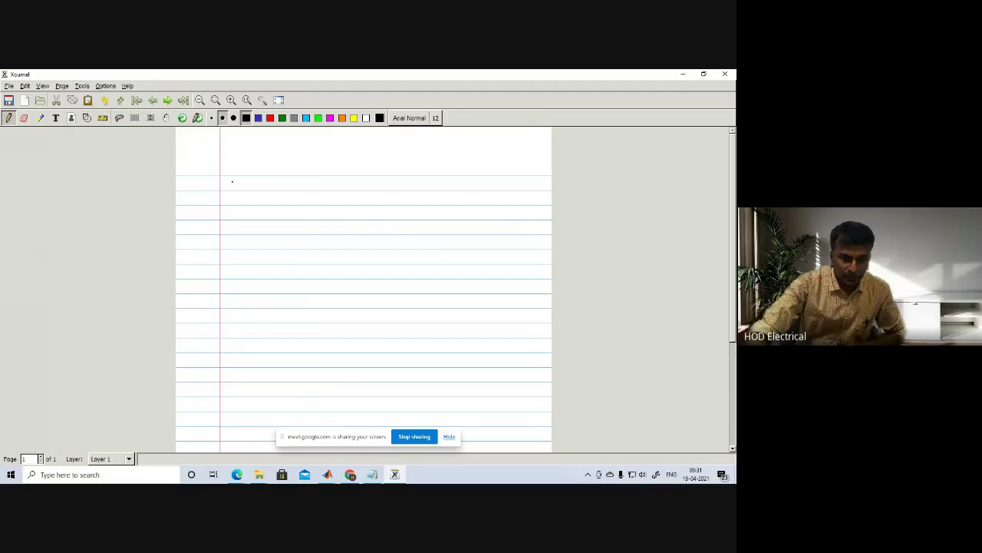
left_click_drag(219, 156, 213, 217)
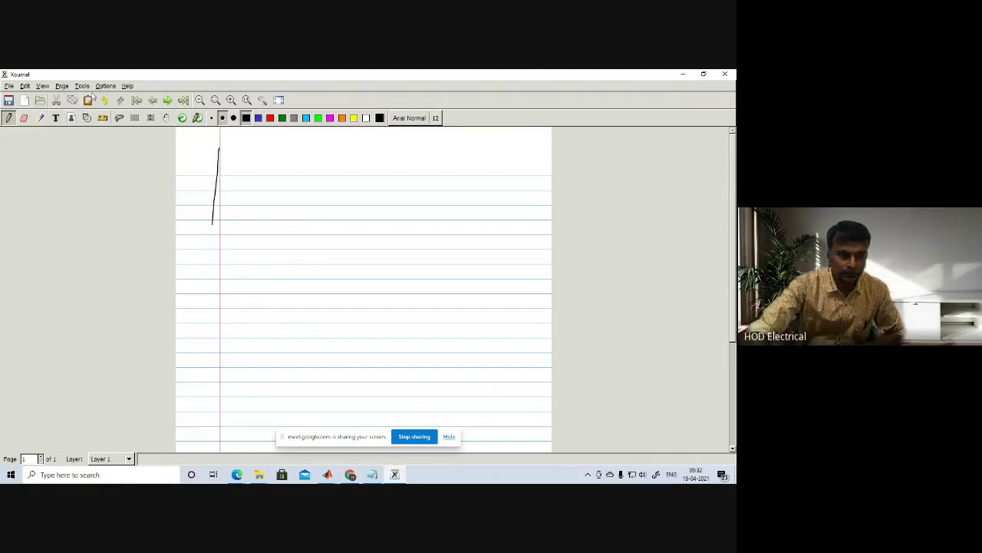
left_click(26, 86)
left_click(36, 96)
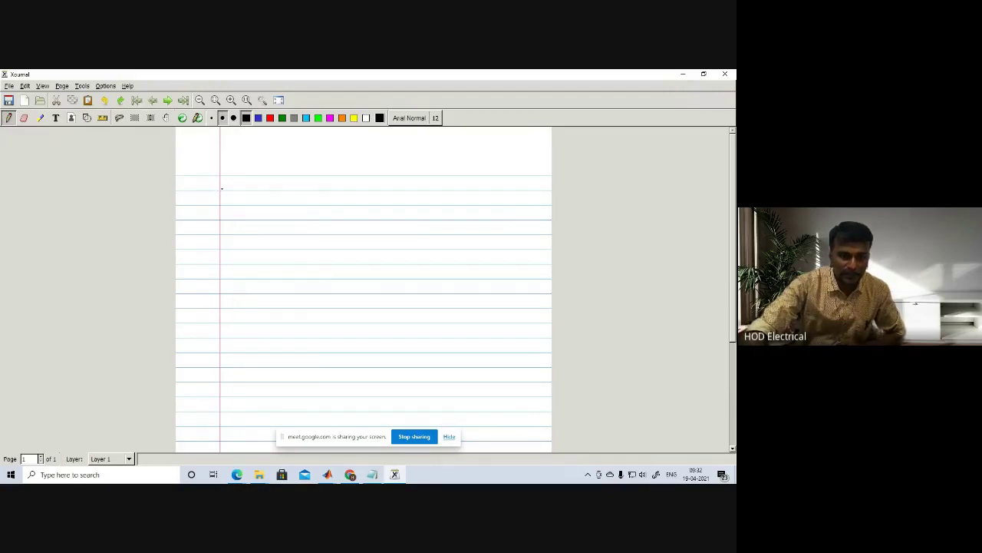
left_click_drag(219, 188, 299, 199)
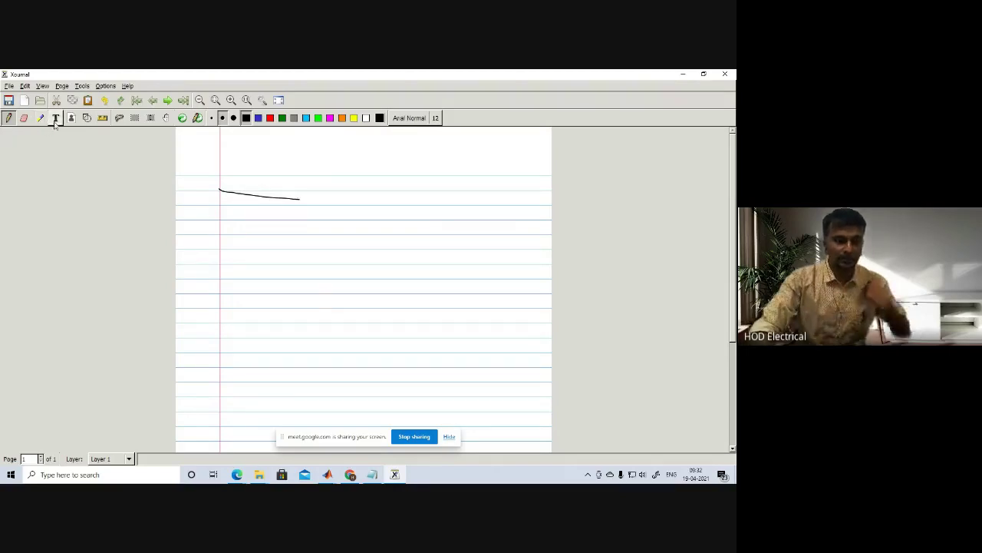
left_click(104, 99)
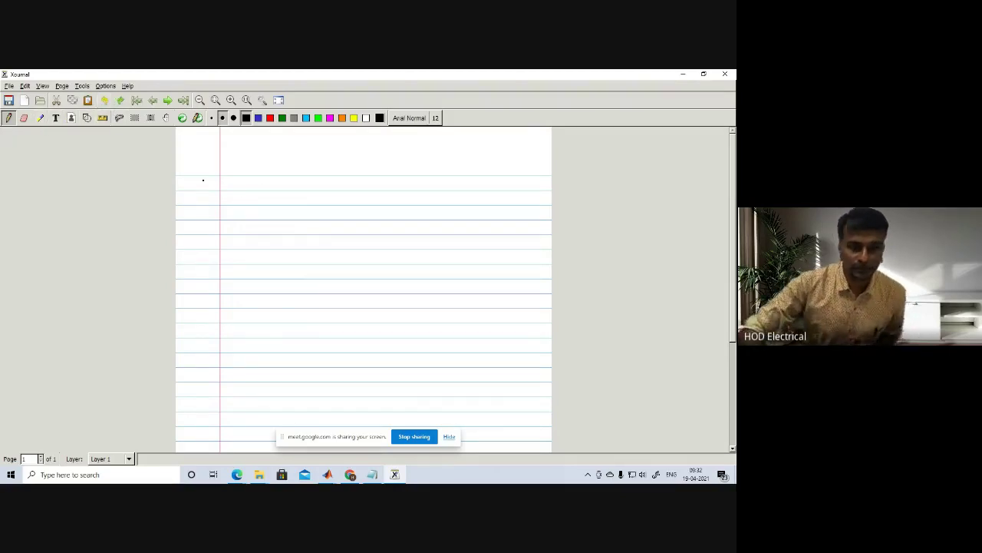
- Draw a horizontal wind speed axis starting at 0 and mark Vcutin, Vrated and Vcutout along it
left_click_drag(220, 189, 391, 190)
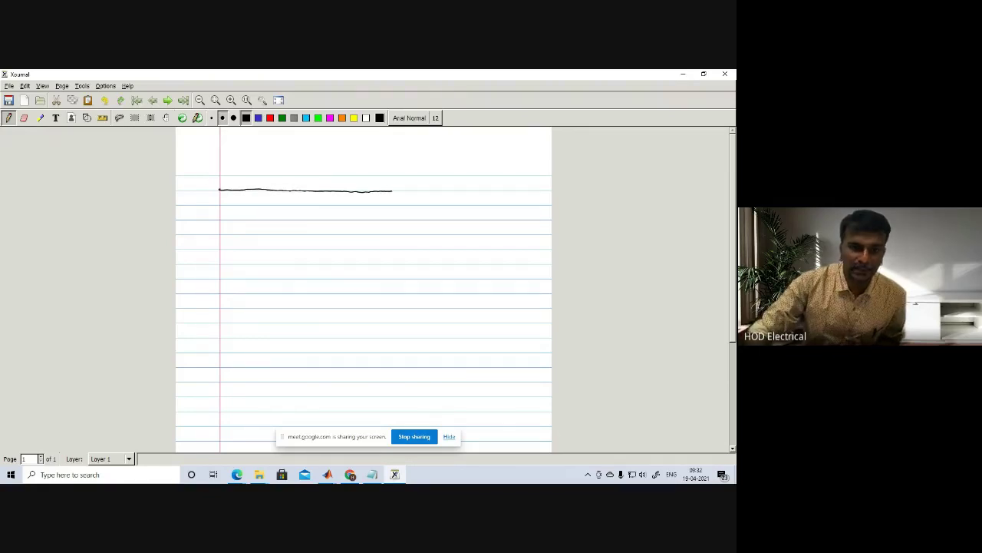
left_click_drag(210, 191, 211, 192)
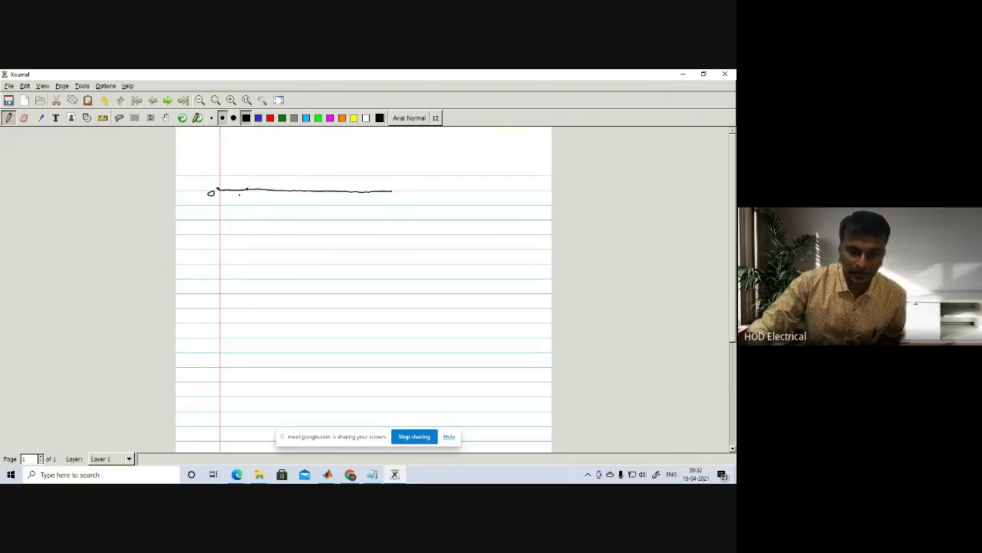
mouse_move(246, 195)
left_mouse_down()
mouse_move(241, 204)
mouse_move(251, 203)
left_mouse_up()
left_click_drag(252, 196, 255, 205)
mouse_move(250, 198)
left_mouse_down()
mouse_move(322, 196)
mouse_move(336, 206)
mouse_move(378, 197)
mouse_move(388, 212)
mouse_move(413, 212)
left_mouse_up()
left_click(324, 202)
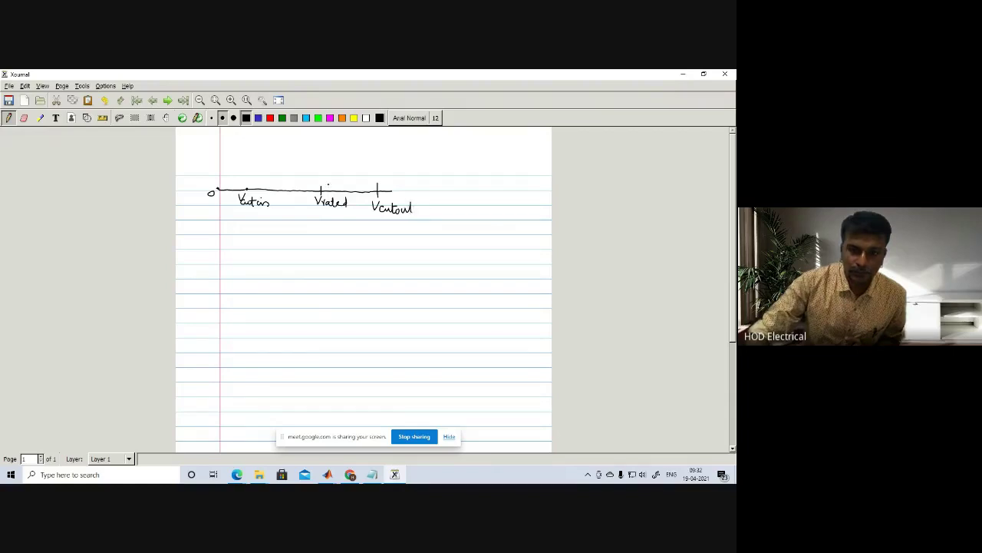
- Circle the axis region between Vrated and Vcutout and label it with an arrow to "Pitch angle control"
mouse_move(321, 187)
left_mouse_down()
mouse_move(353, 176)
mouse_move(376, 182)
mouse_move(376, 196)
mouse_move(325, 194)
mouse_move(397, 164)
mouse_move(437, 174)
mouse_move(441, 157)
mouse_move(447, 171)
mouse_move(468, 170)
left_mouse_up()
mouse_move(468, 156)
left_mouse_down()
mouse_move(469, 172)
mouse_move(475, 164)
mouse_move(482, 173)
left_mouse_up()
left_click(487, 162)
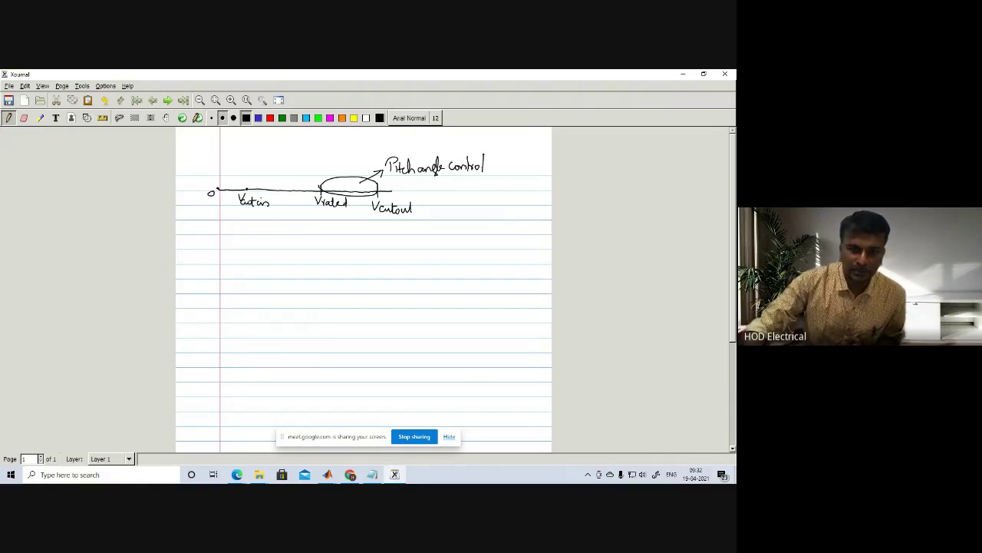
- Circle the axis region between 0 and Vcutin and annotate it with arrows to "Pitch angle control" and 90°
mouse_move(245, 187)
left_mouse_down()
mouse_move(221, 183)
mouse_move(230, 199)
mouse_move(246, 192)
mouse_move(247, 172)
left_mouse_up()
mouse_move(244, 152)
left_mouse_down()
mouse_move(244, 164)
mouse_move(260, 152)
mouse_move(262, 161)
left_mouse_up()
mouse_move(267, 145)
left_mouse_down()
mouse_move(273, 160)
mouse_move(310, 137)
mouse_move(274, 164)
left_mouse_up()
left_click(279, 151)
left_click_drag(280, 160, 335, 139)
left_click_drag(340, 136, 340, 137)
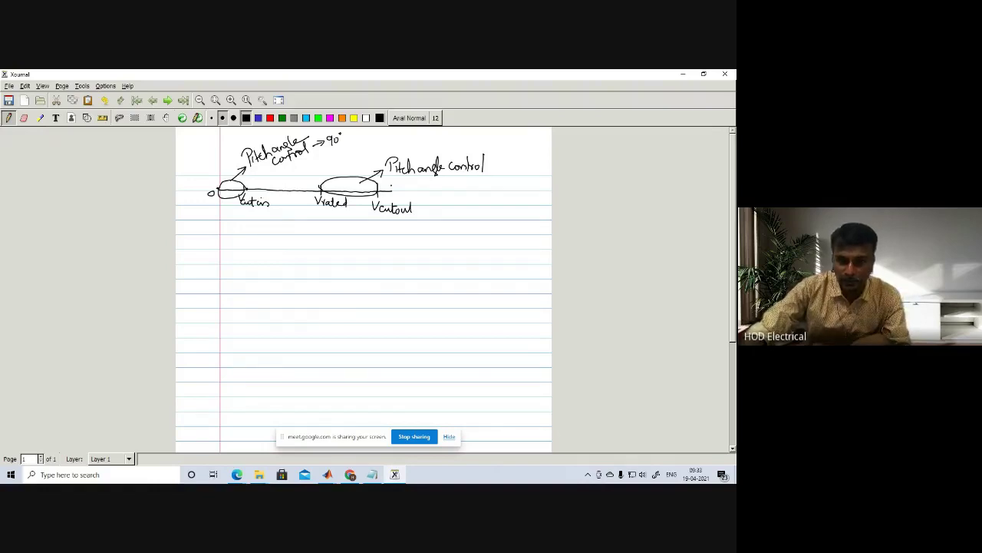
- Circle the axis region beyond Vcutout and label it with an arrow to β = 90°
mouse_move(406, 182)
left_mouse_down()
mouse_move(382, 179)
mouse_move(377, 197)
mouse_move(408, 181)
mouse_move(440, 195)
left_mouse_up()
left_click_drag(443, 181, 460, 181)
left_click_drag(453, 185, 482, 178)
left_click_drag(477, 188, 487, 185)
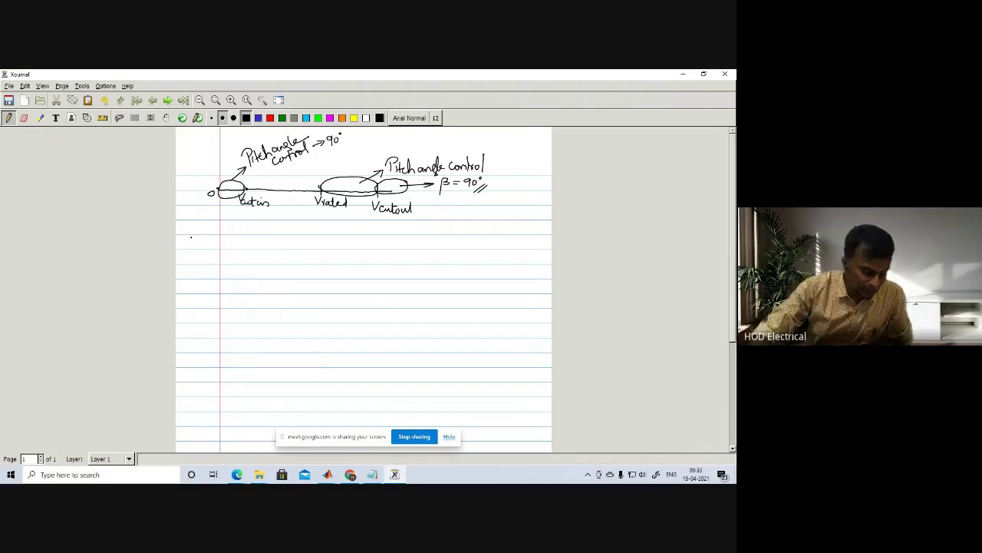
mouse_move(234, 226)
left_mouse_down()
mouse_move(239, 243)
mouse_move(252, 230)
mouse_move(287, 229)
left_mouse_up()
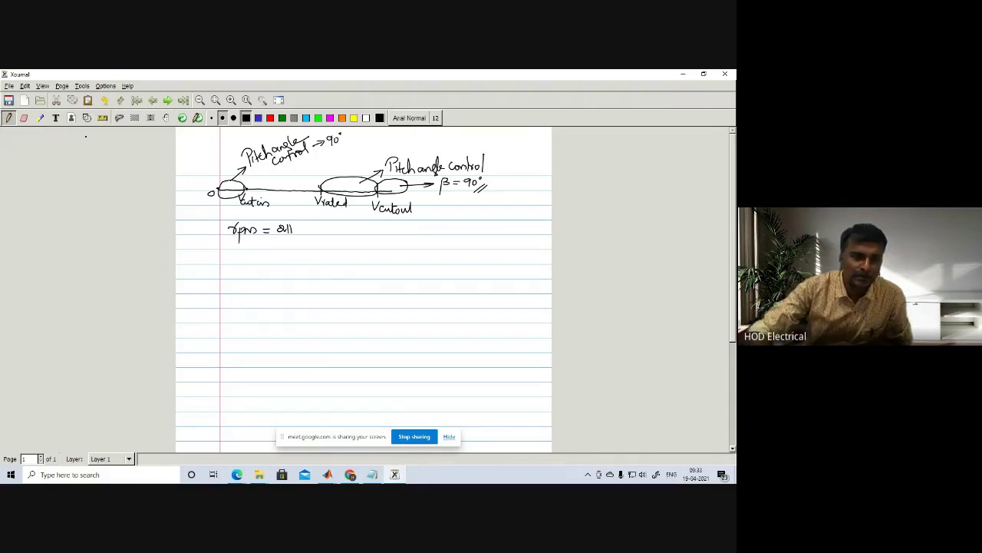
left_click(42, 87)
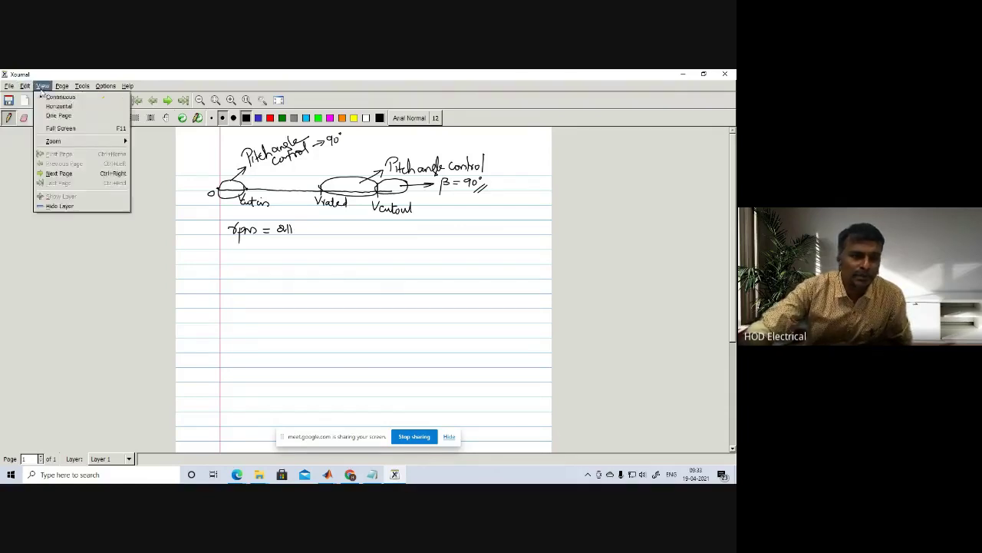
mouse_move(25, 86)
left_click(48, 97)
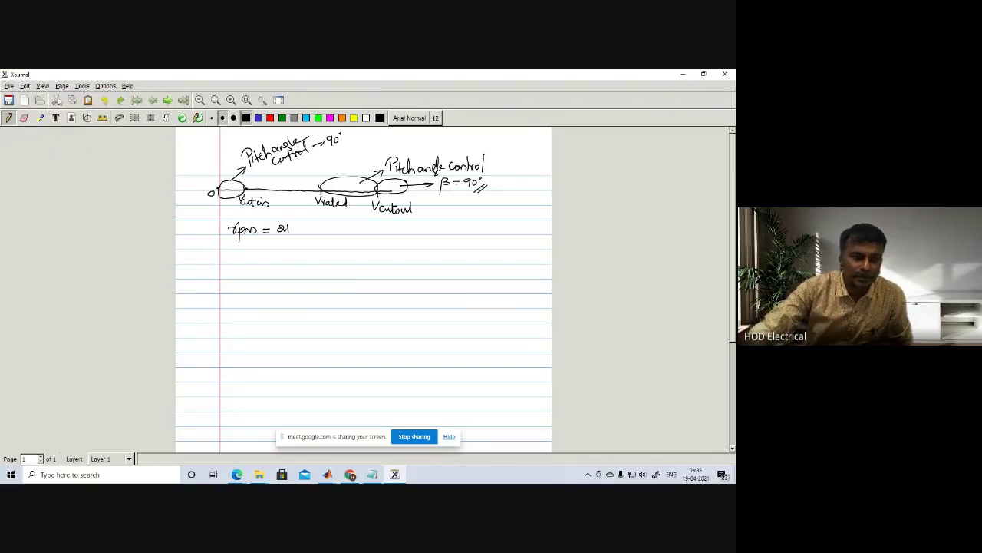
left_click(24, 117)
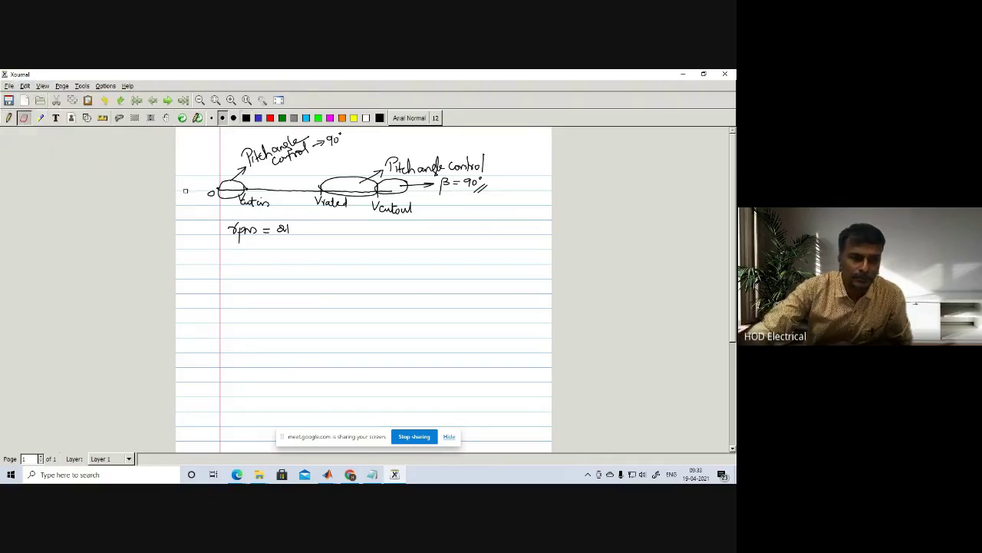
mouse_move(228, 233)
left_mouse_down()
mouse_move(247, 232)
mouse_move(240, 242)
mouse_move(292, 231)
left_mouse_up()
- Handwrite "Speed of wind turbine = 211 rpm" below the axis diagram
left_click(8, 118)
mouse_move(232, 222)
left_mouse_down()
mouse_move(232, 237)
mouse_move(250, 232)
left_mouse_up()
mouse_move(256, 227)
left_mouse_down()
mouse_move(273, 248)
mouse_move(302, 229)
mouse_move(307, 236)
left_mouse_up()
left_click_drag(308, 231, 334, 228)
left_click_drag(332, 228, 344, 228)
mouse_move(346, 221)
left_mouse_down()
mouse_move(345, 234)
mouse_move(384, 230)
left_mouse_up()
mouse_move(376, 233)
left_mouse_down()
mouse_move(422, 228)
mouse_move(428, 242)
mouse_move(444, 234)
left_mouse_up()
left_click(448, 229)
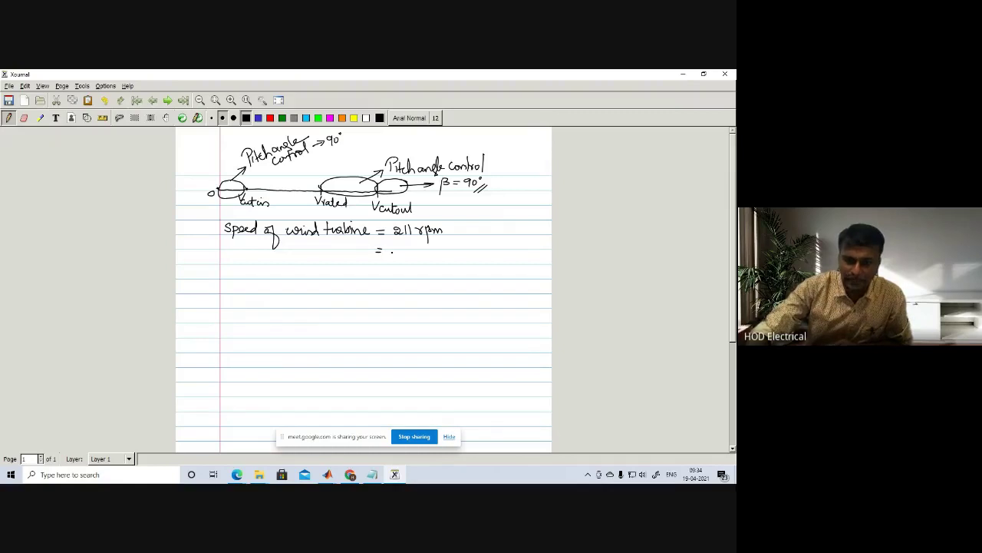
- Write the turbine speed conversion 211/(60/2π) = 22.09 rps under the rpm value
left_click_drag(388, 247, 398, 256)
mouse_move(402, 246)
left_mouse_down()
mouse_move(402, 255)
mouse_move(428, 255)
mouse_move(400, 263)
left_mouse_up()
mouse_move(407, 261)
left_mouse_down()
mouse_move(432, 265)
mouse_move(423, 272)
left_mouse_up()
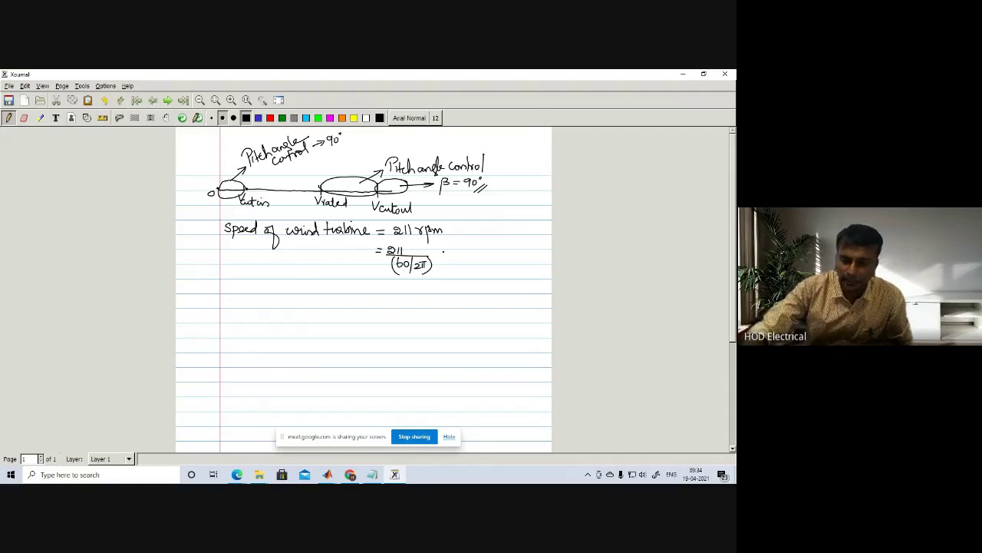
mouse_move(461, 247)
left_mouse_down()
mouse_move(508, 246)
mouse_move(510, 260)
left_mouse_up()
left_click_drag(510, 246, 514, 253)
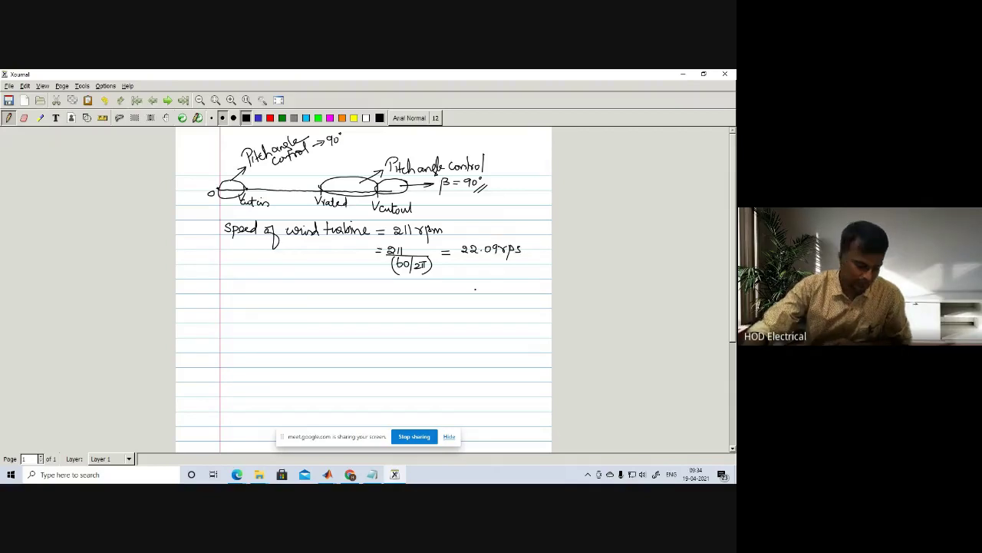
- Handwrite "Power of Wind Turbine P = 20 kW" below the speed calculation
mouse_move(234, 262)
left_mouse_down()
mouse_move(235, 279)
mouse_move(235, 271)
mouse_move(276, 276)
left_mouse_up()
mouse_move(286, 265)
left_mouse_down()
mouse_move(284, 277)
mouse_move(304, 281)
mouse_move(307, 271)
mouse_move(320, 280)
left_mouse_up()
mouse_move(329, 271)
left_mouse_down()
mouse_move(329, 279)
mouse_move(346, 275)
left_mouse_up()
mouse_move(347, 269)
left_mouse_down()
mouse_move(348, 281)
mouse_move(378, 294)
left_mouse_up()
mouse_move(376, 281)
left_mouse_down()
mouse_move(428, 293)
mouse_move(448, 284)
left_mouse_up()
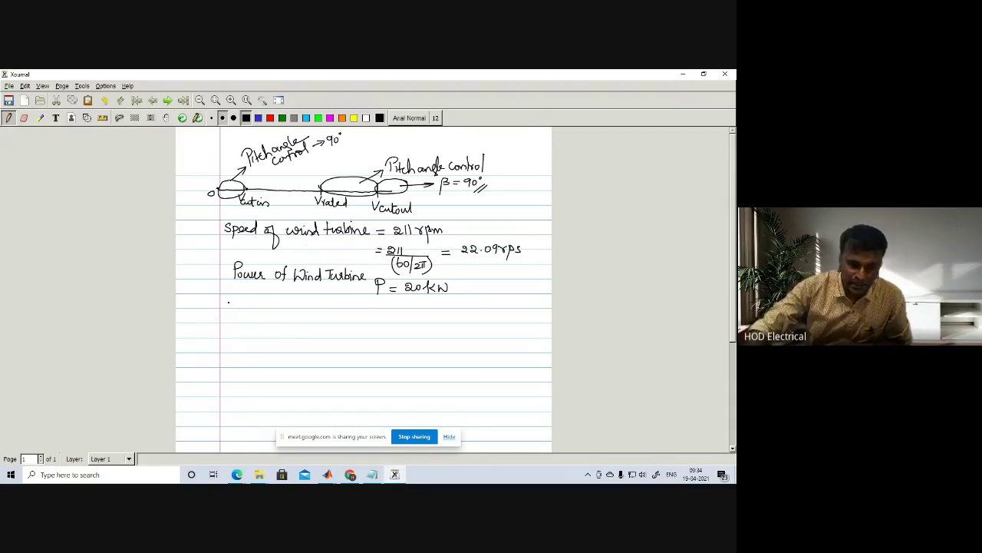
- Write Vrated = 12 m/s below the turbine power line and go over its V again
left_click_drag(228, 301, 268, 312)
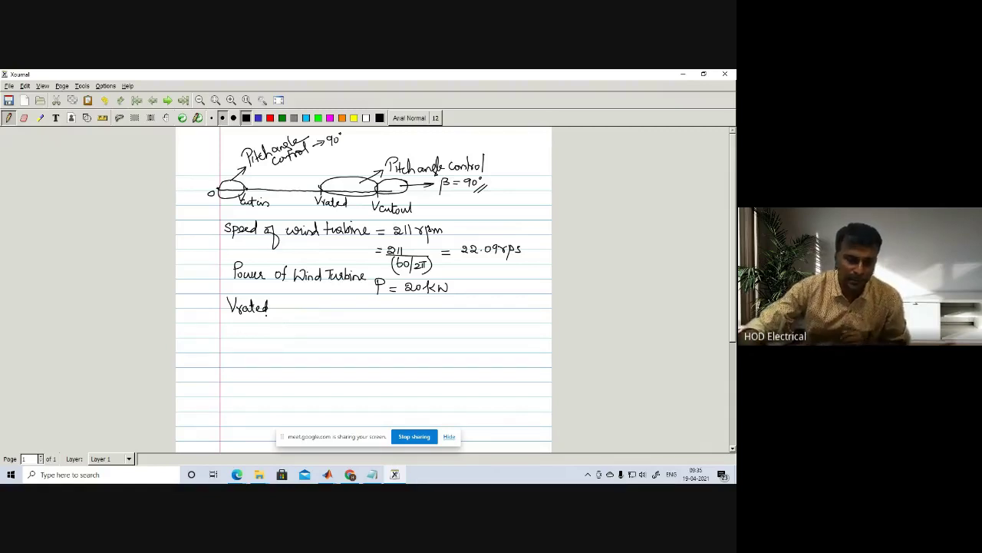
mouse_move(277, 308)
left_mouse_down()
mouse_move(313, 308)
mouse_move(320, 318)
left_mouse_up()
left_click_drag(328, 304, 323, 313)
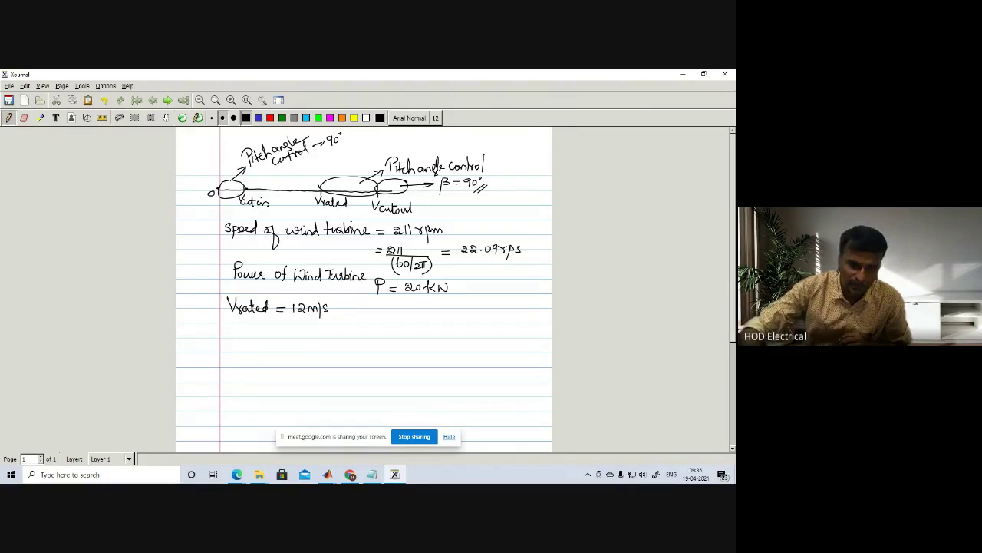
left_click_drag(231, 300, 238, 306)
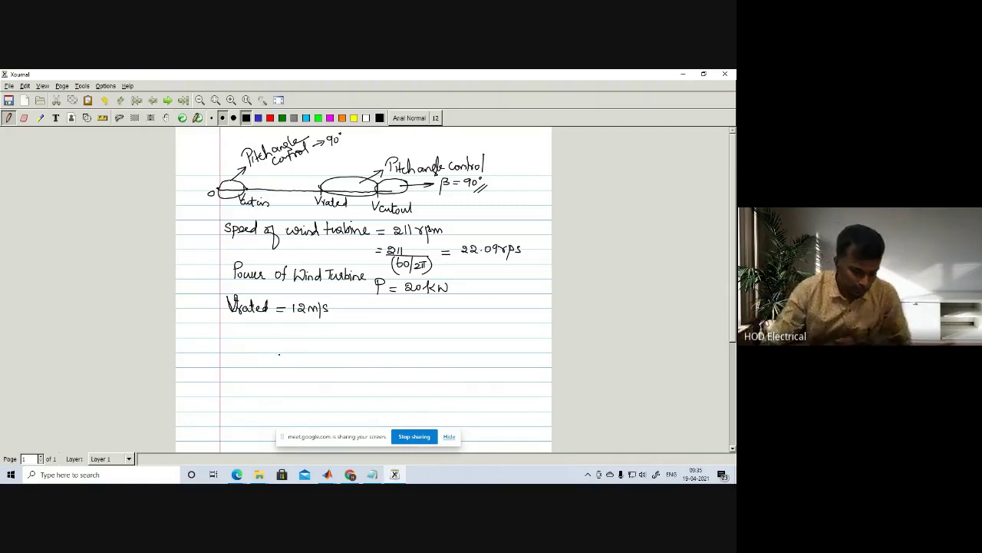
- Write Vcutout = 25 m/s below the Vrated line
left_click_drag(230, 322, 256, 334)
left_click_drag(257, 323, 259, 335)
left_click_drag(253, 328, 274, 334)
left_click_drag(283, 331, 293, 332)
mouse_move(283, 335)
left_mouse_down()
mouse_move(317, 328)
mouse_move(310, 335)
mouse_move(332, 330)
mouse_move(333, 340)
left_mouse_up()
left_click_drag(343, 327, 339, 334)
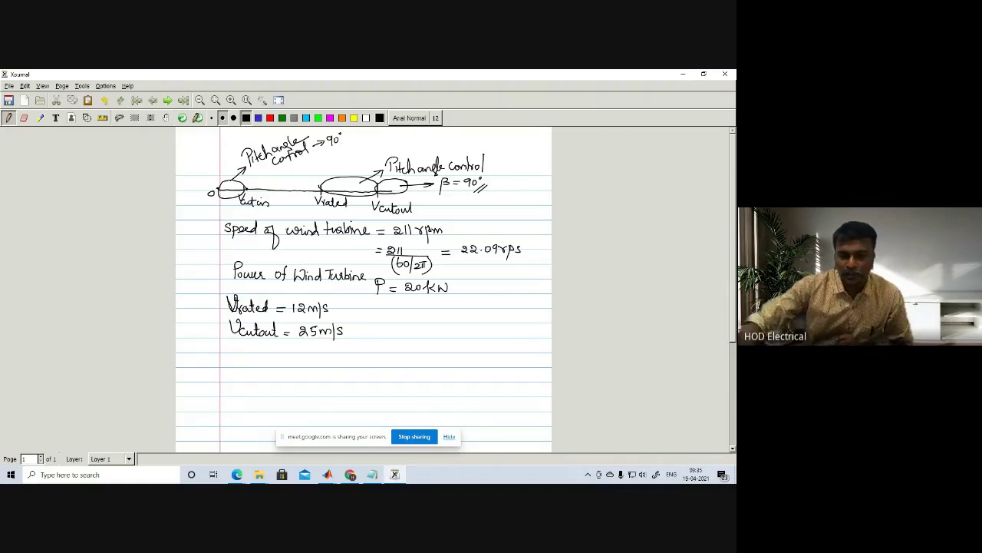
- Write Vcutin → 6 m/s beside a vertical divider, double-underline the value and overwrite the 6 with 3
mouse_move(353, 299)
left_mouse_down()
mouse_move(352, 337)
mouse_move(378, 308)
mouse_move(384, 320)
mouse_move(466, 321)
left_mouse_up()
left_click_drag(476, 308, 472, 317)
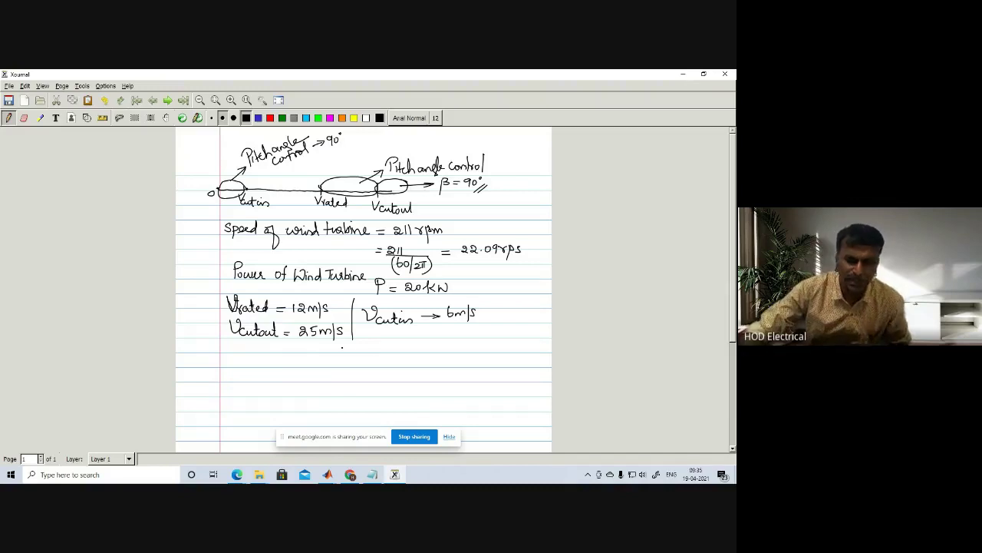
left_click_drag(443, 326, 475, 331)
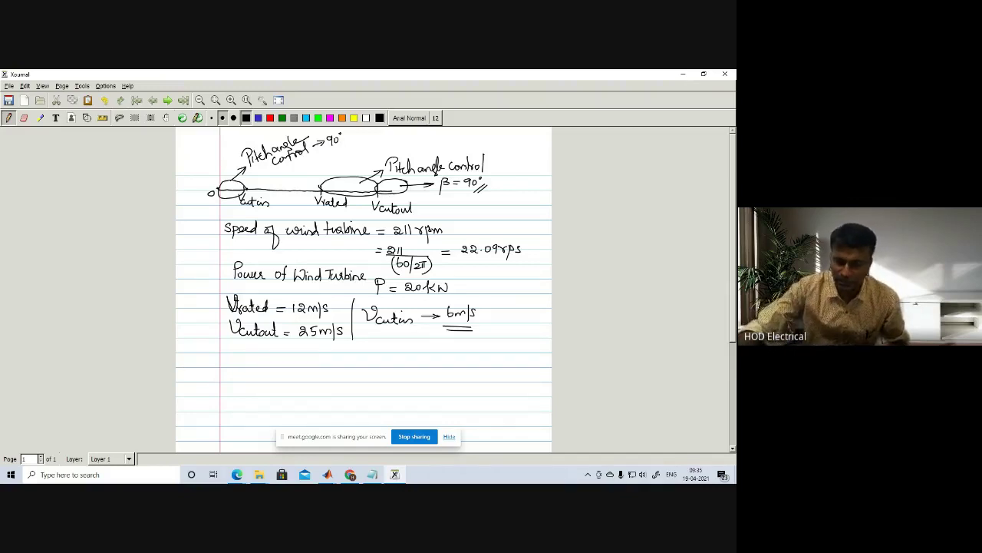
mouse_move(444, 307)
left_mouse_down()
mouse_move(443, 322)
mouse_move(453, 310)
mouse_move(442, 317)
left_mouse_up()
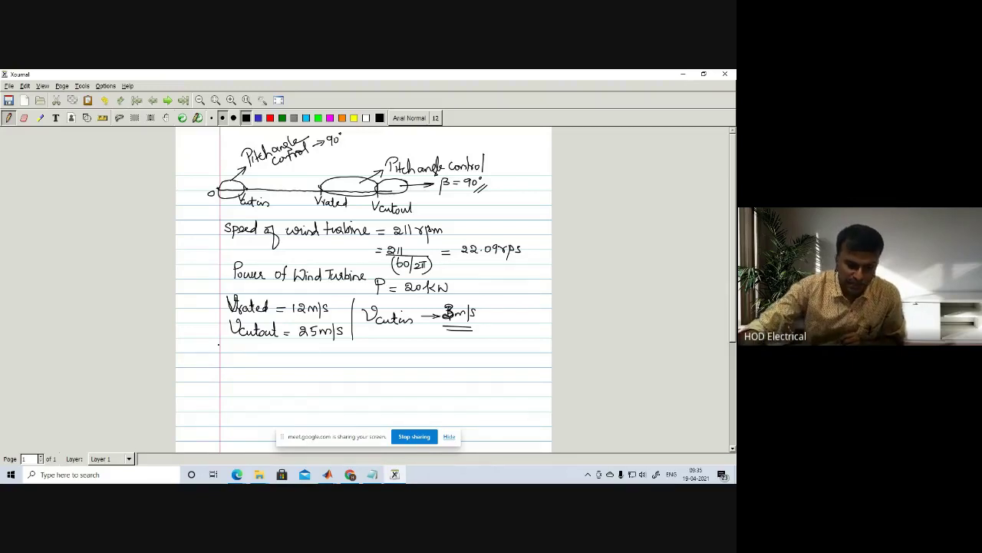
- Write the wind speed range 0 → 3 m/s and bracket it underneath with β = 90°
left_click_drag(208, 347, 253, 353)
mouse_move(255, 357)
left_mouse_down()
mouse_move(260, 347)
mouse_move(258, 358)
mouse_move(231, 361)
mouse_move(251, 359)
mouse_move(216, 386)
mouse_move(231, 374)
left_mouse_up()
mouse_move(227, 377)
left_mouse_down()
mouse_move(240, 383)
mouse_move(293, 357)
left_mouse_up()
- Write the wind speed range 3 m/s → 12 m/s and bracket it underneath with β = 0
left_click(271, 356)
mouse_move(297, 347)
left_mouse_down()
mouse_move(294, 357)
mouse_move(376, 356)
left_mouse_up()
mouse_move(273, 356)
left_mouse_down()
mouse_move(355, 365)
mouse_move(310, 385)
mouse_move(317, 378)
left_mouse_up()
left_click_drag(321, 375, 335, 375)
- Write the wind speed range 12 m/s → 25 m/s and bracket it underneath with β >> 0
mouse_move(386, 348)
left_mouse_down()
mouse_move(385, 358)
mouse_move(406, 358)
left_mouse_up()
mouse_move(418, 349)
left_mouse_down()
mouse_move(412, 356)
mouse_move(484, 354)
left_mouse_up()
left_click_drag(485, 346, 502, 356)
left_click_drag(510, 348, 506, 354)
left_click_drag(385, 358, 480, 361)
mouse_move(415, 384)
left_mouse_down()
mouse_move(416, 372)
mouse_move(422, 377)
left_mouse_up()
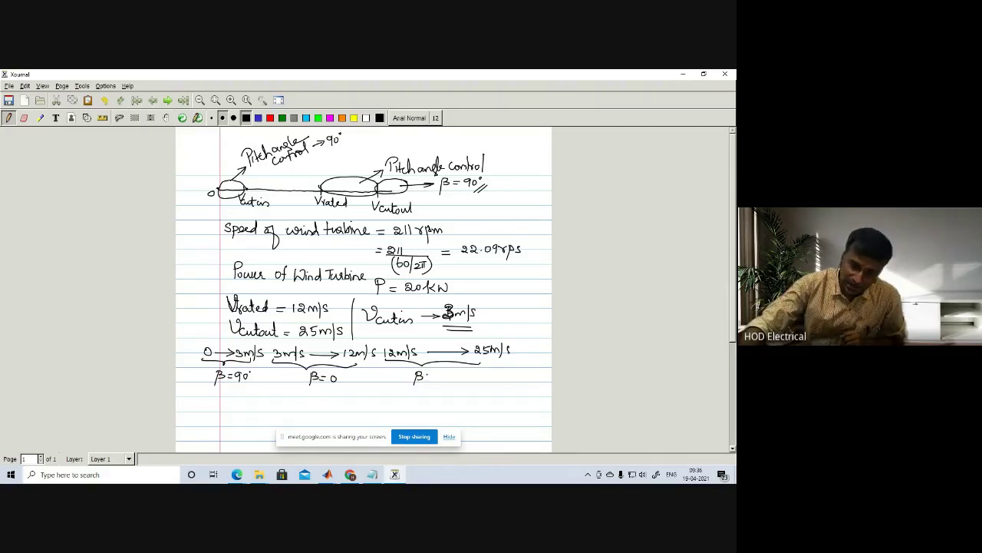
left_click_drag(427, 372, 445, 375)
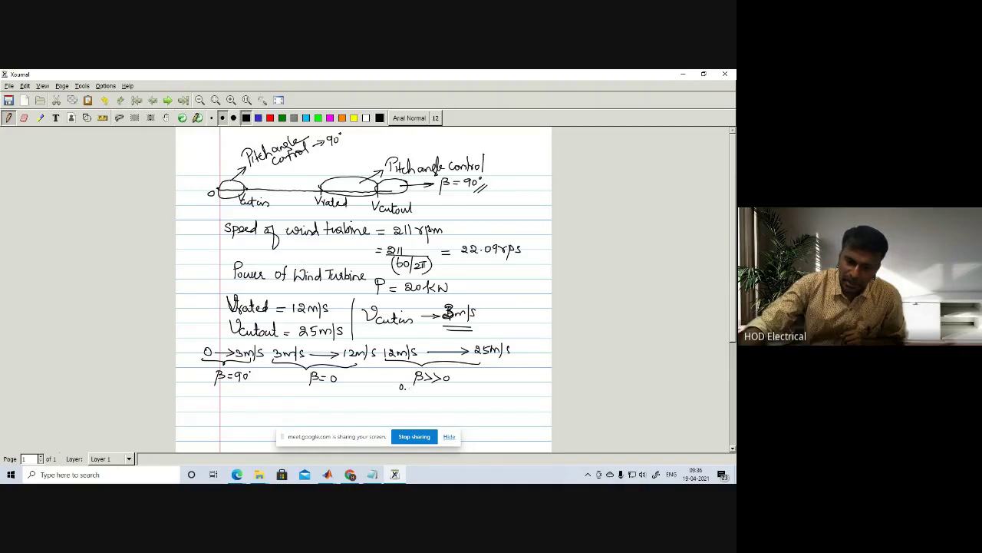
- Add a row of dots after the small 0 beneath β >> 0 to suggest increasing pitch angles
left_click(412, 388)
left_click(418, 389)
left_click(424, 389)
left_click(430, 388)
left_click(436, 388)
left_click(443, 388)
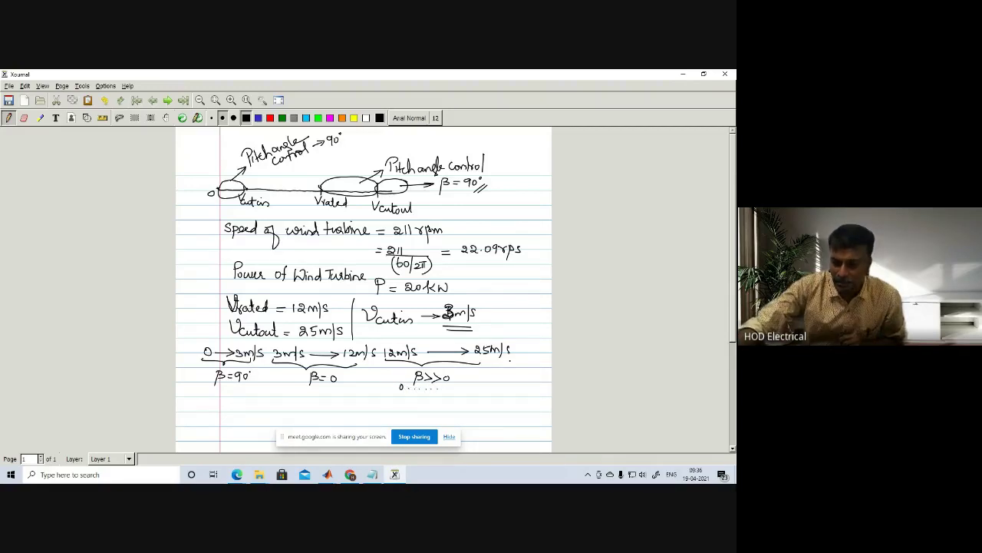
left_click_drag(481, 374, 488, 381)
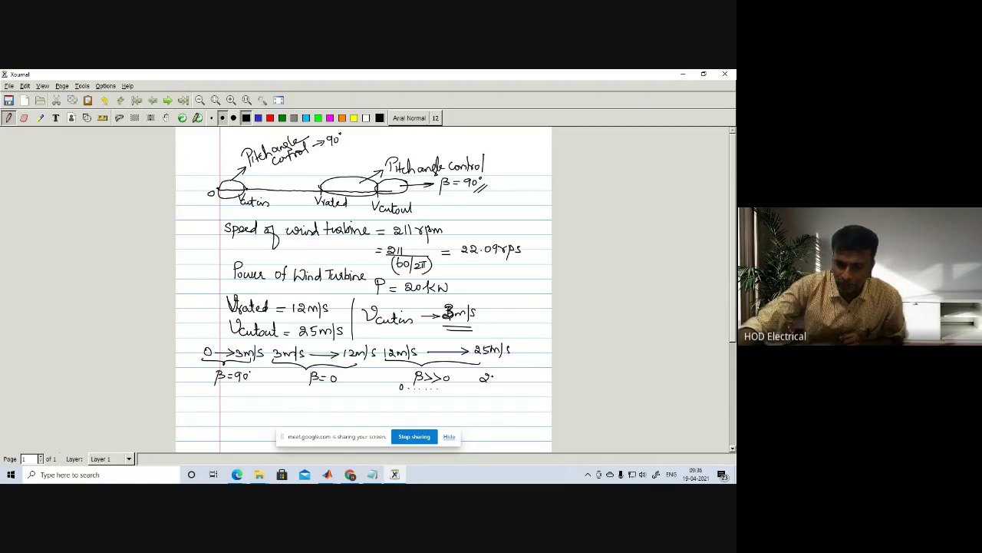
left_click(23, 117)
left_click_drag(488, 375, 488, 376)
- Write the final wind speed range > 25 m/s with β = 90° below it
left_click(8, 117)
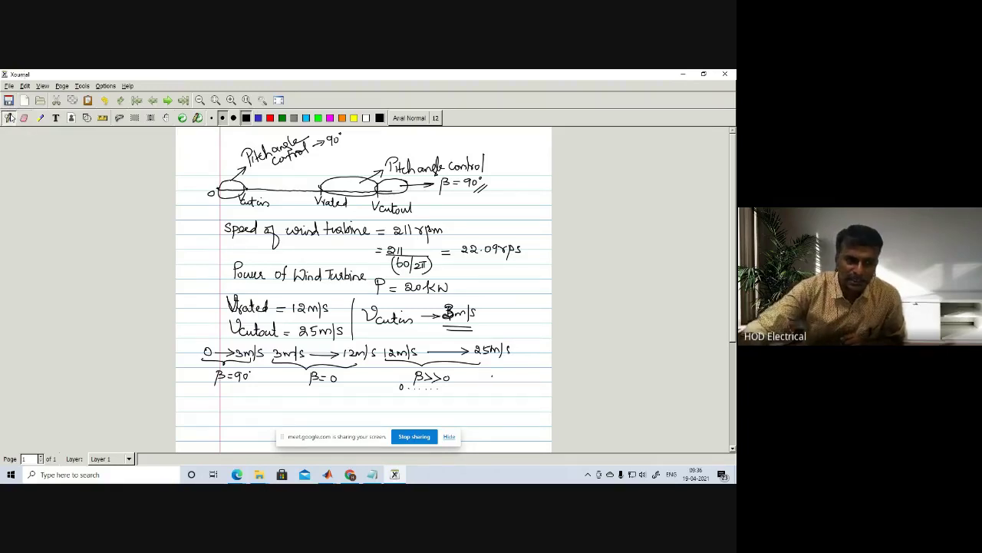
mouse_move(489, 370)
left_mouse_down()
mouse_move(490, 380)
mouse_move(540, 376)
left_mouse_up()
mouse_move(501, 402)
left_mouse_down()
mouse_move(502, 387)
mouse_move(525, 398)
mouse_move(539, 387)
left_mouse_up()
left_click_drag(542, 392, 542, 392)
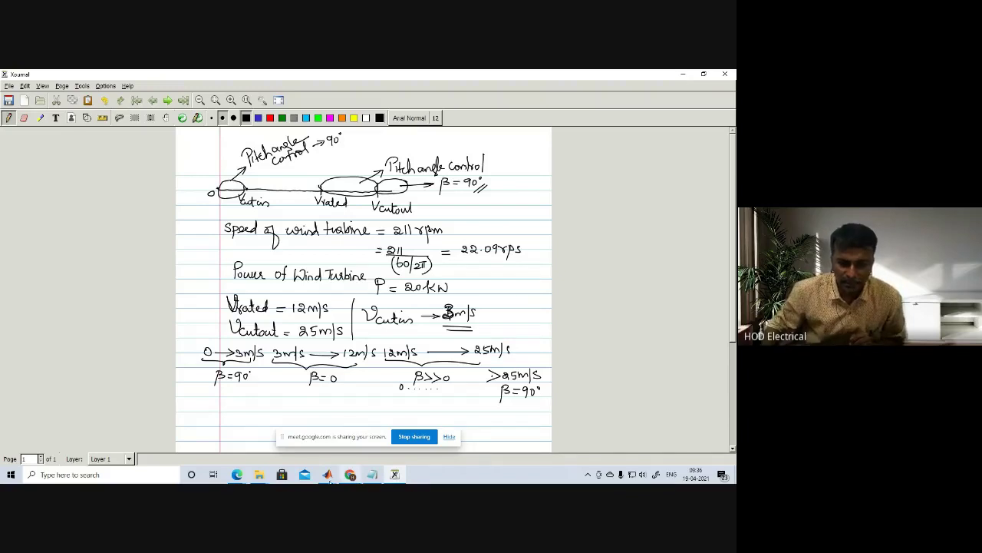
- Switch to the pitch angle control model in Simulink and review the block parameters of the 20 kW, 211 rpm wind turbine
left_click(327, 474)
left_click(319, 449)
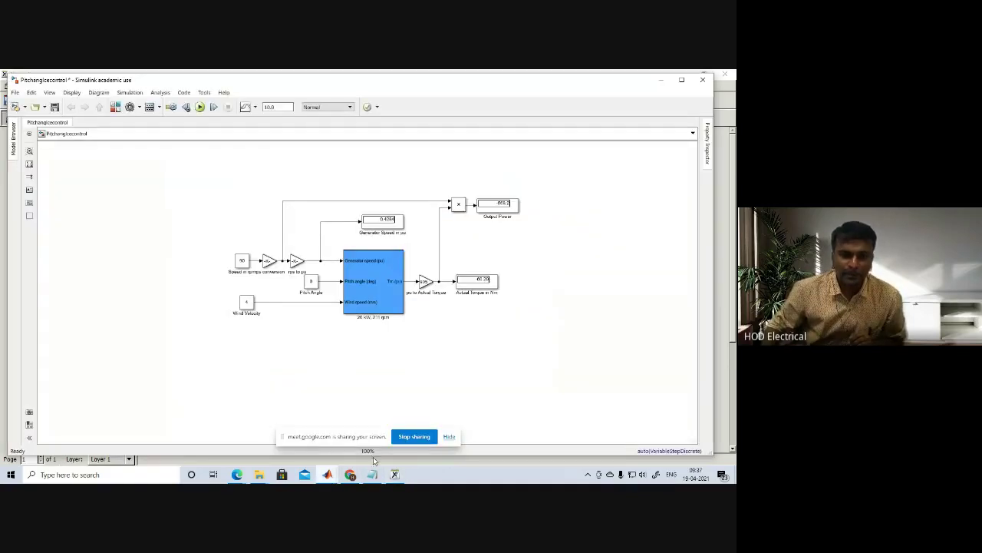
scroll(364, 380, "up", 2)
left_click_drag(697, 318, 694, 259)
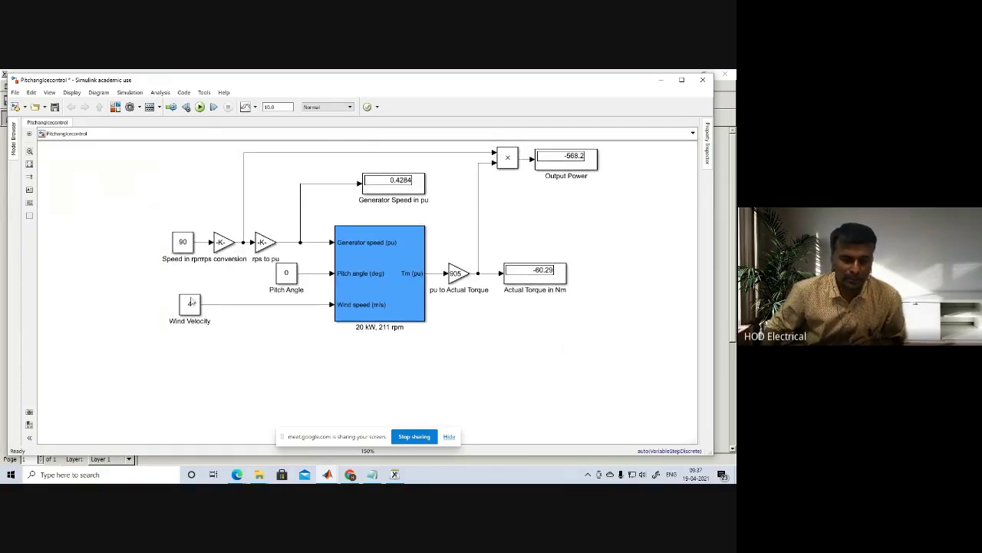
double_click(374, 278)
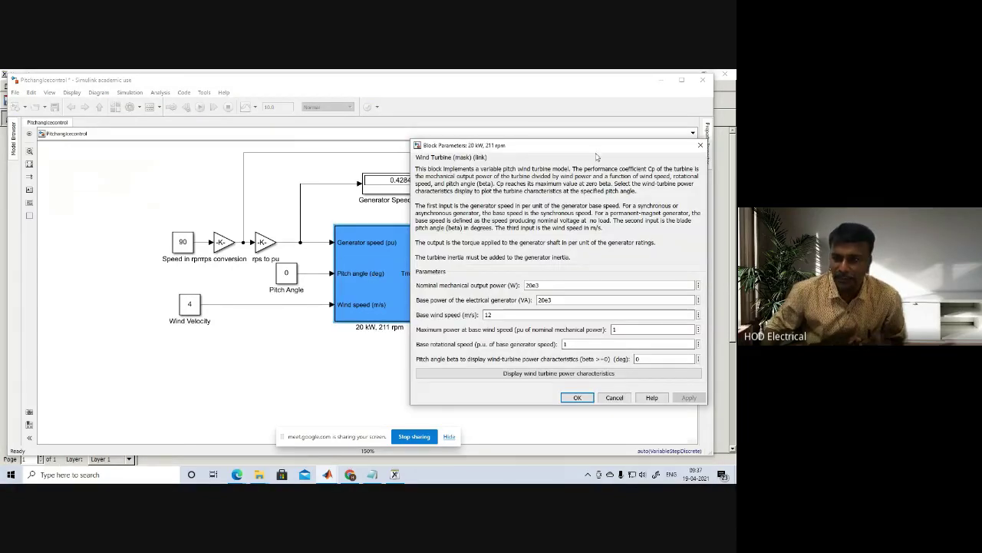
left_click(700, 144)
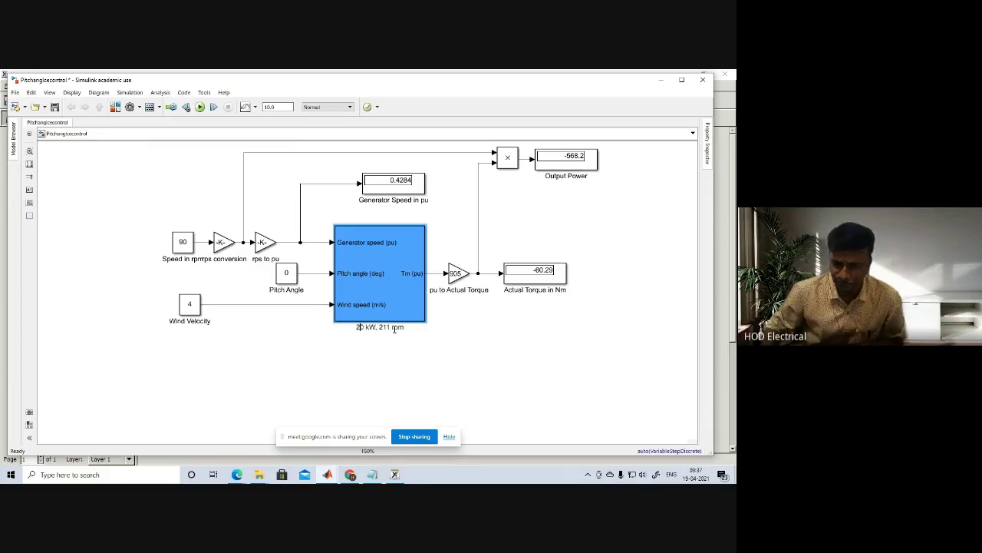
- Set the base power of the electrical generator to 20e3/0.9 VA in the 20 kW, 211 rpm wind turbine block parameters
double_click(388, 276)
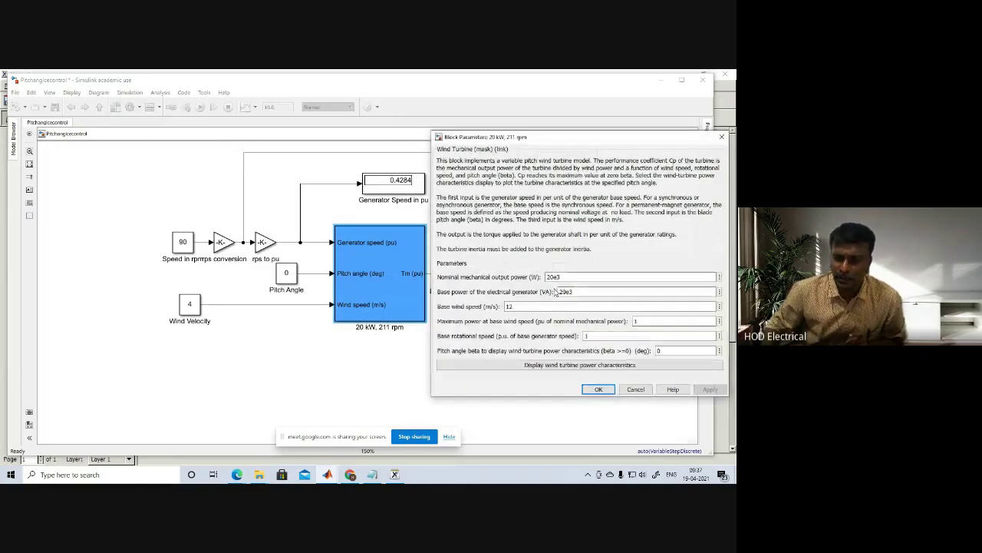
double_click(571, 277)
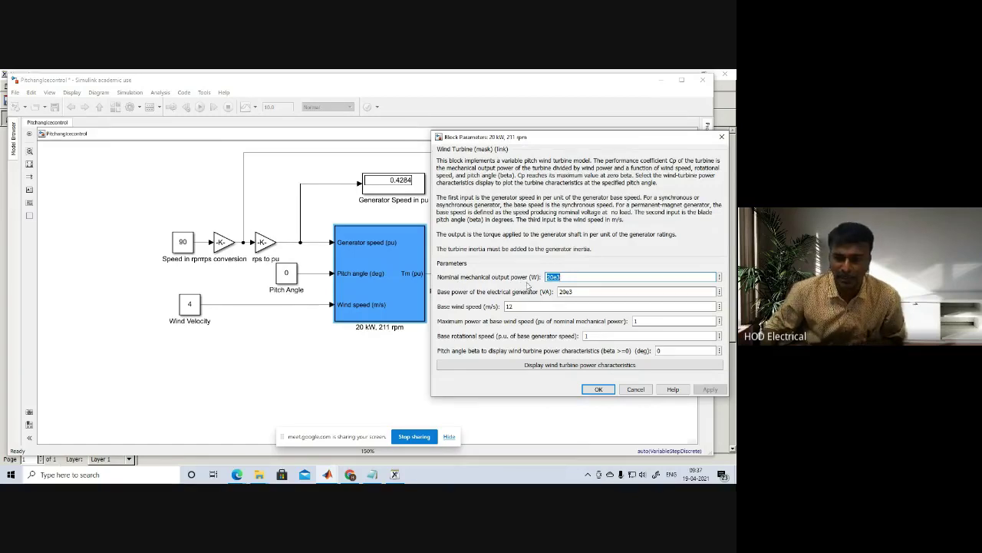
left_click(564, 278)
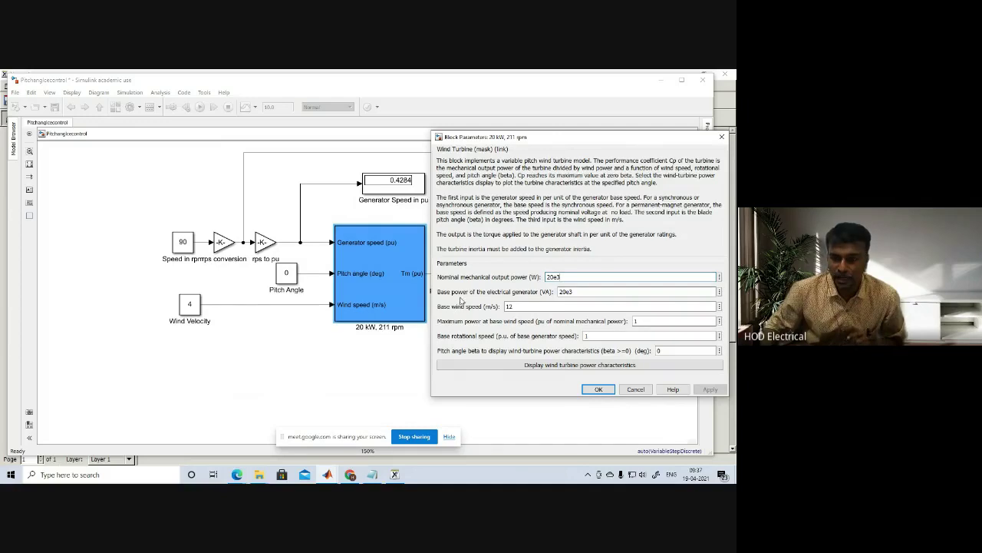
left_click_drag(524, 135, 375, 147)
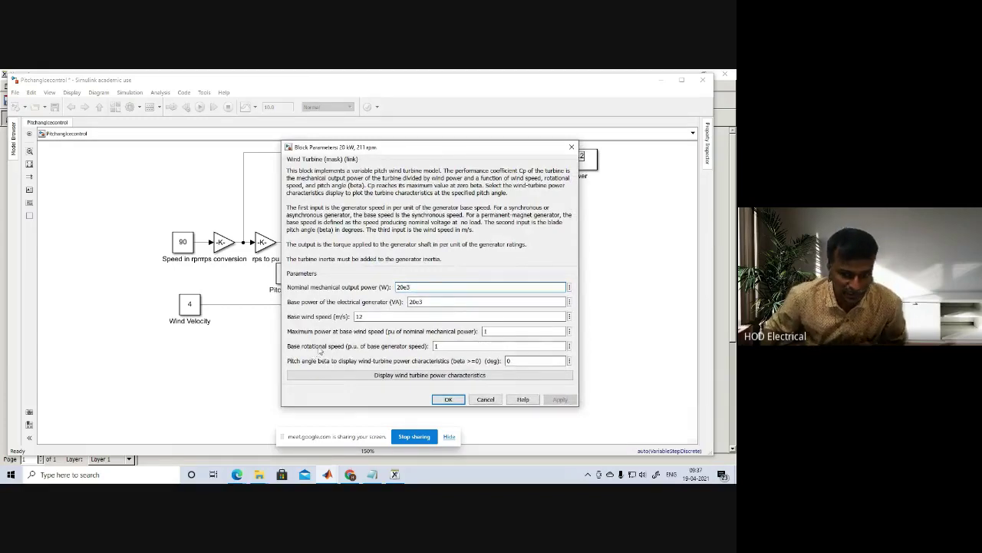
double_click(415, 301)
type("20e5")
key("BackSpace")
type("3")
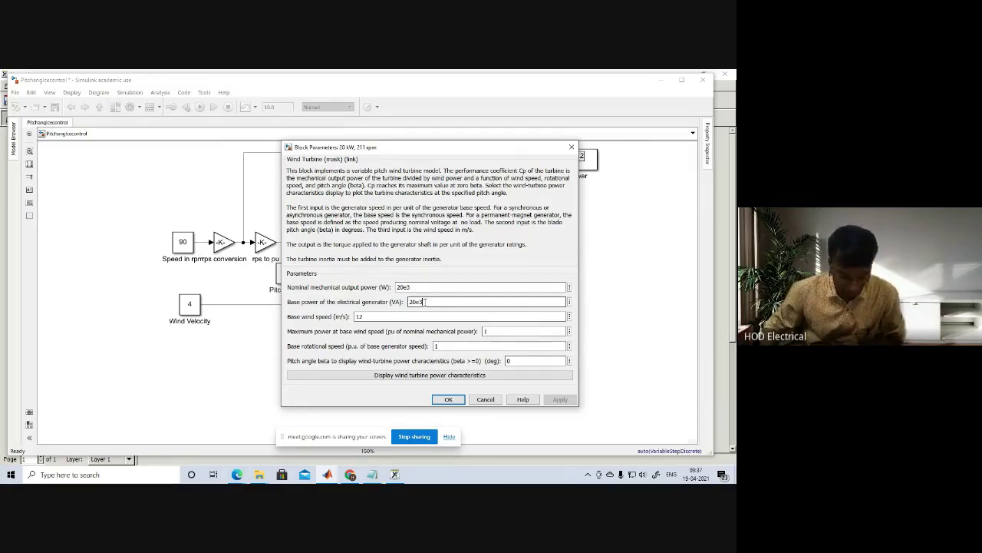
type("/0.9")
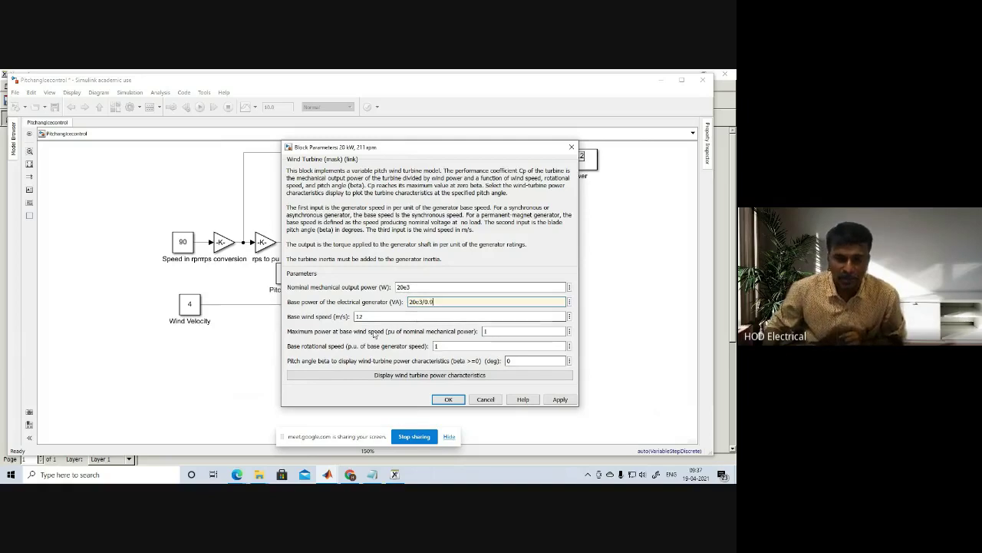
- Review the turbine's base wind speed, maximum power and base rotational speed, and plot its power characteristics for pitch angle 0
double_click(366, 316)
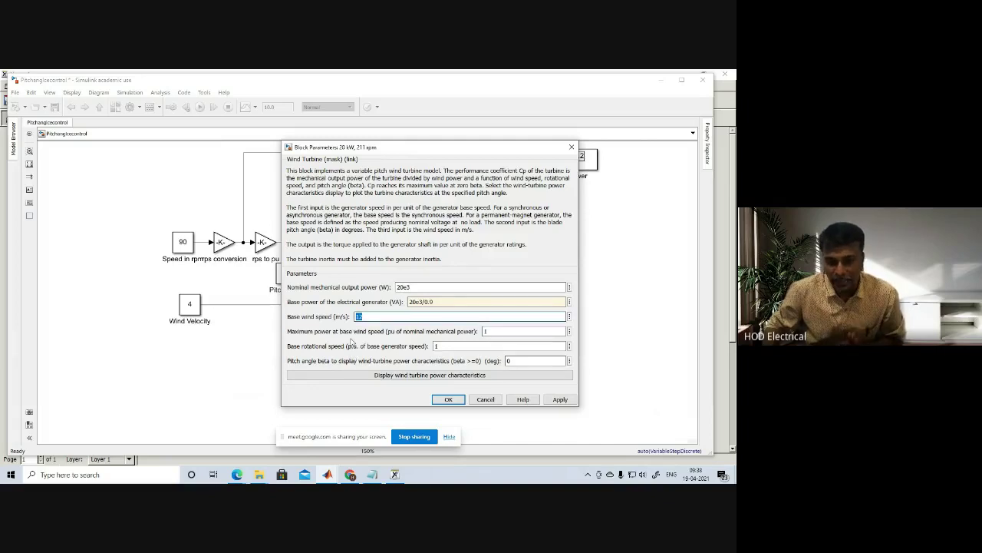
double_click(495, 332)
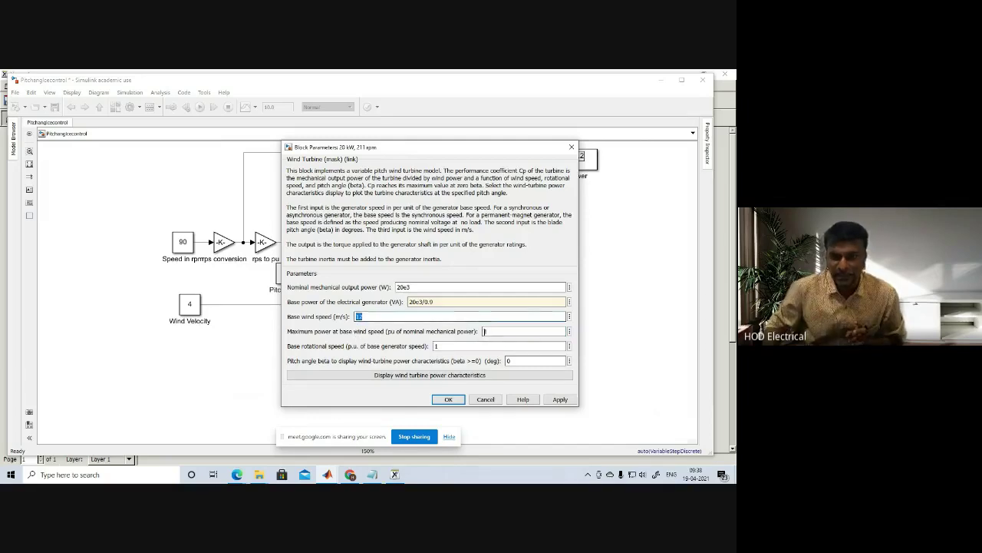
double_click(417, 286)
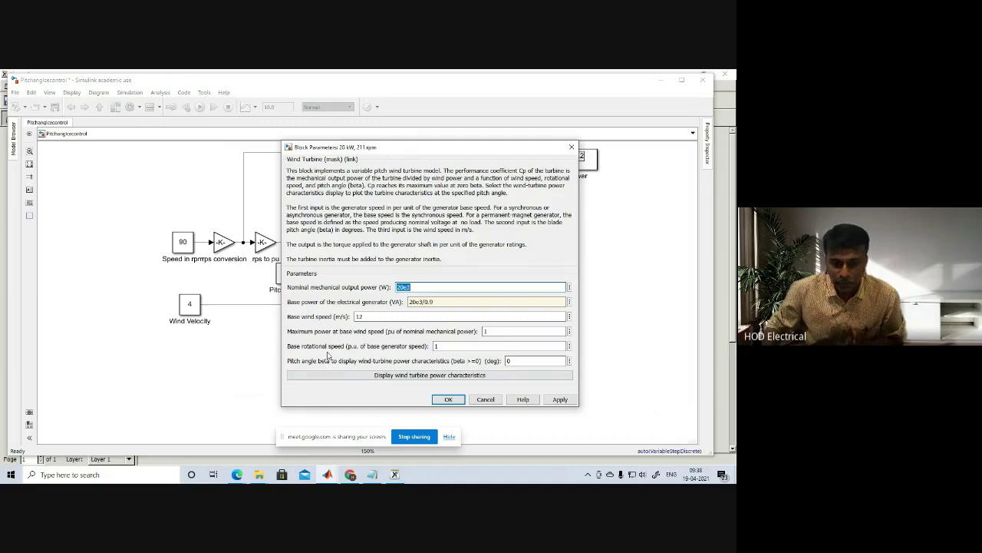
double_click(449, 346)
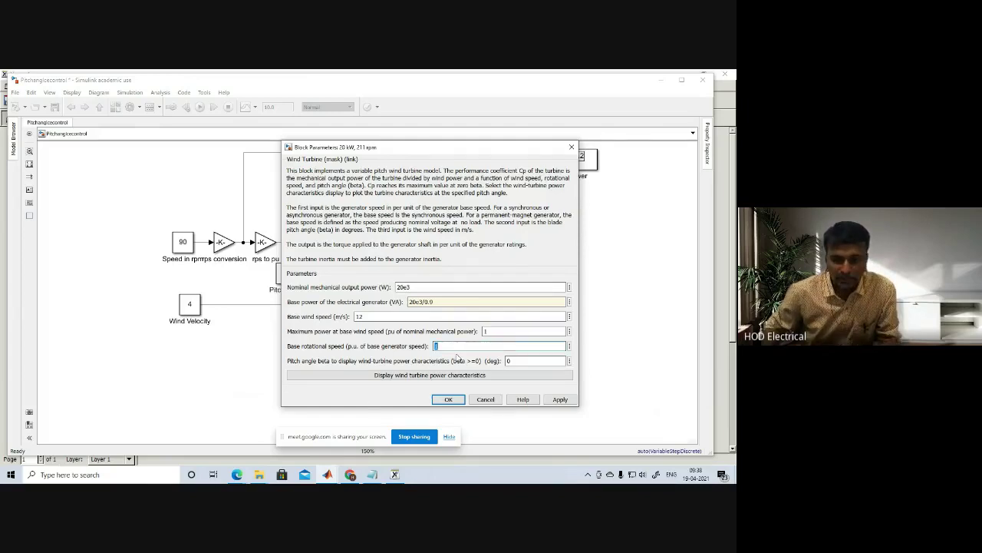
left_click(493, 331)
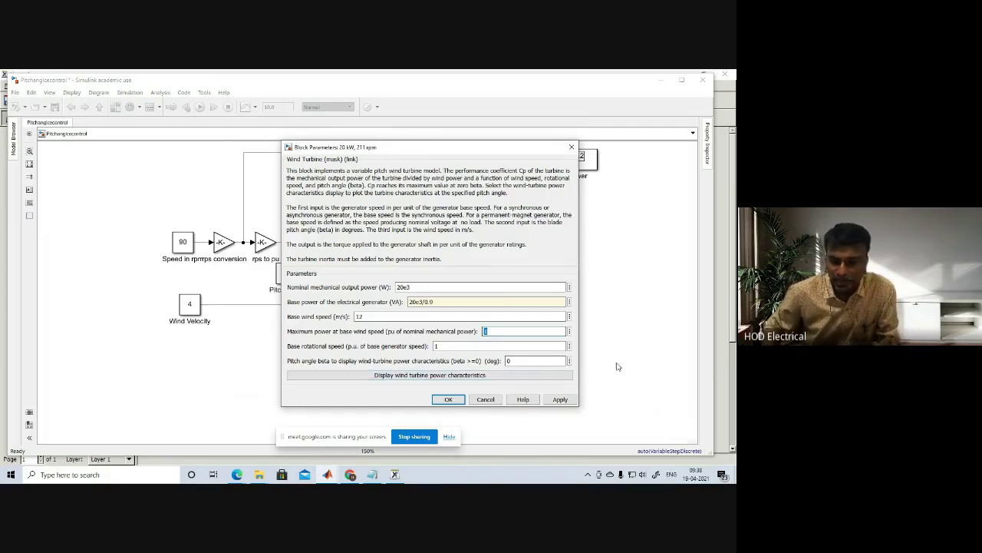
left_click(429, 374)
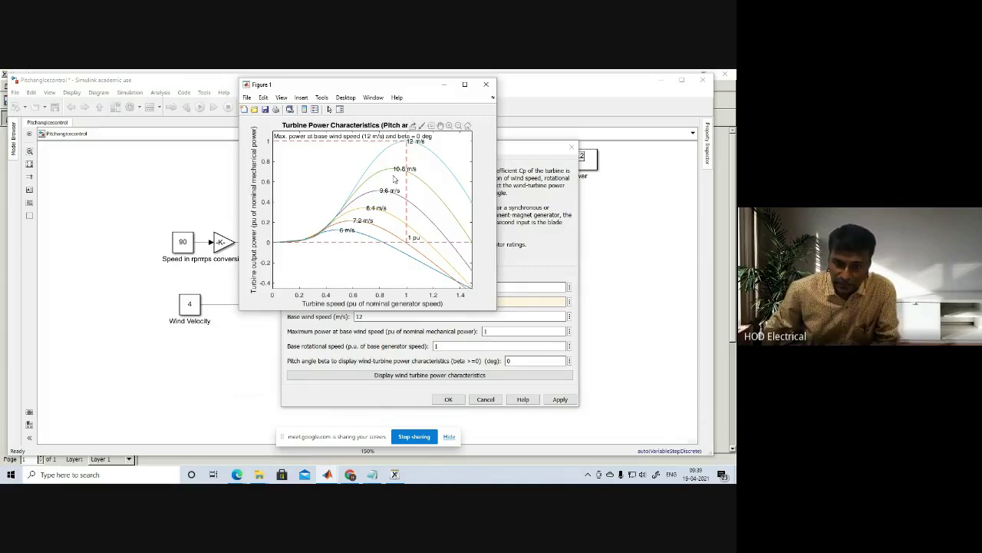
- Switch to the Xournal notes, circle the 3 m/s → 12 m/s range with an arrow to "Tip speed control", and underline that label
left_click(395, 474)
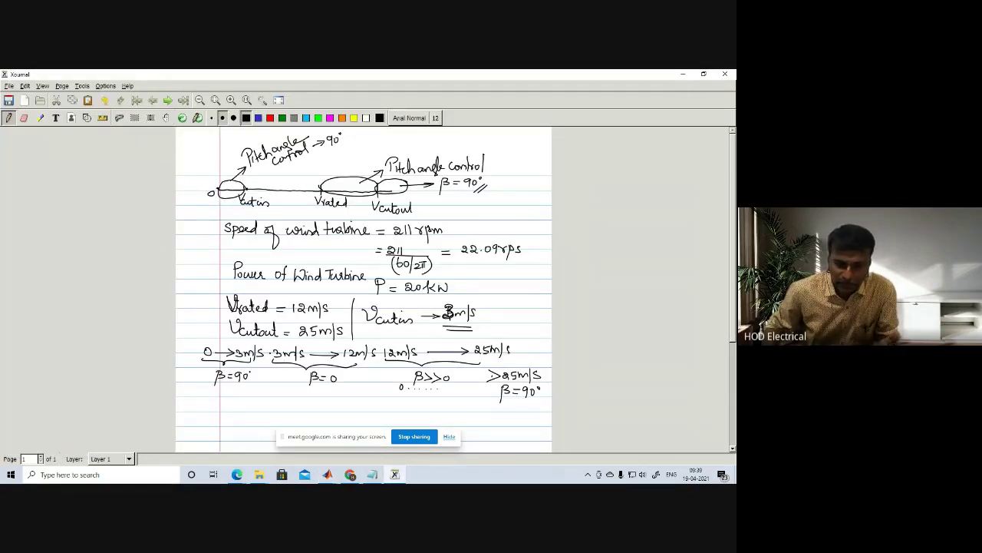
mouse_move(282, 338)
left_mouse_down()
mouse_move(375, 345)
mouse_move(380, 367)
mouse_move(352, 385)
mouse_move(270, 383)
mouse_move(275, 338)
left_mouse_up()
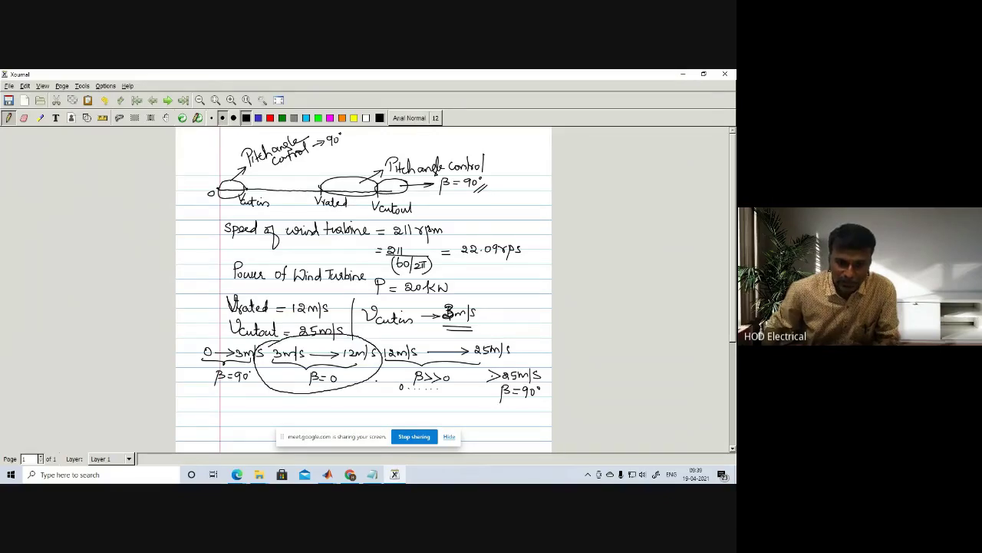
left_click_drag(353, 409, 375, 408)
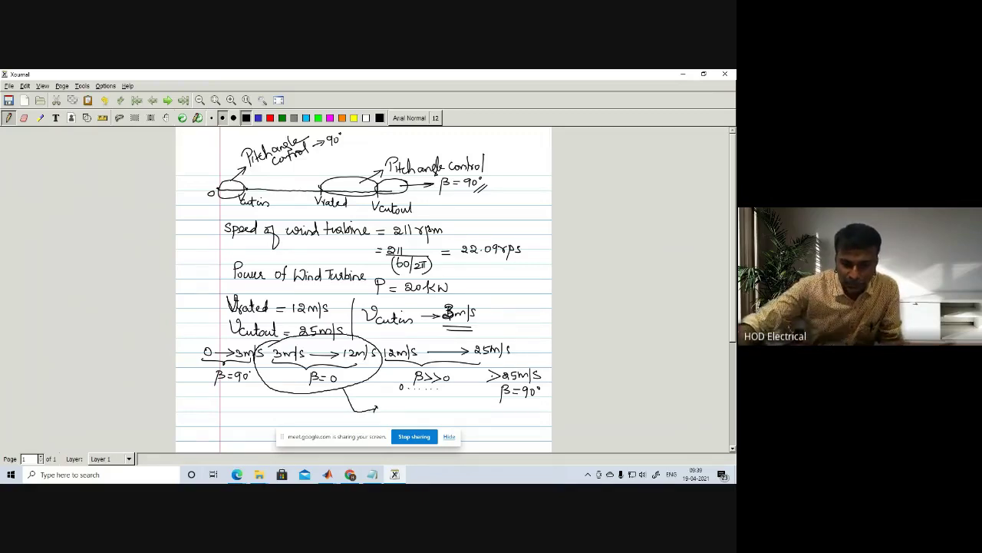
left_click_drag(374, 401, 453, 398)
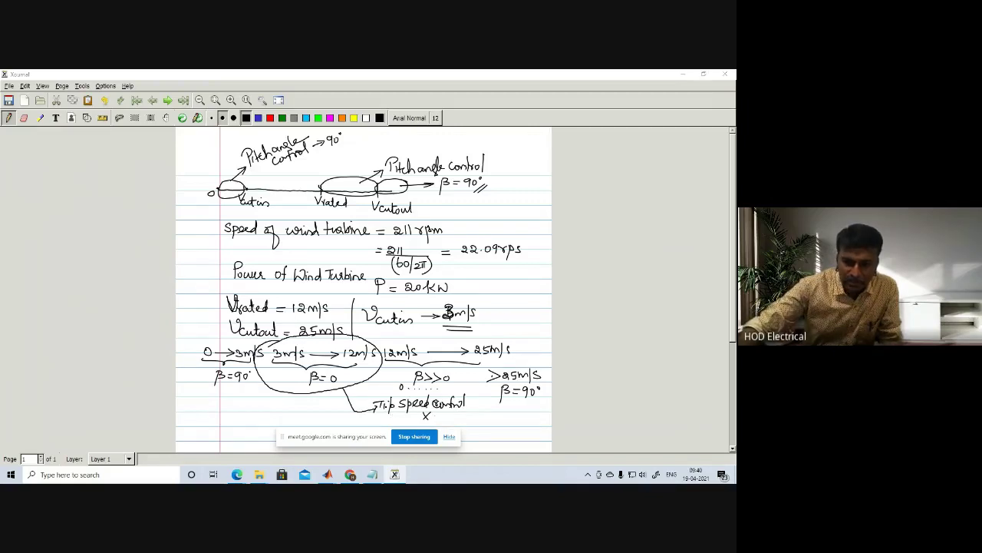
left_click_drag(381, 412, 442, 419)
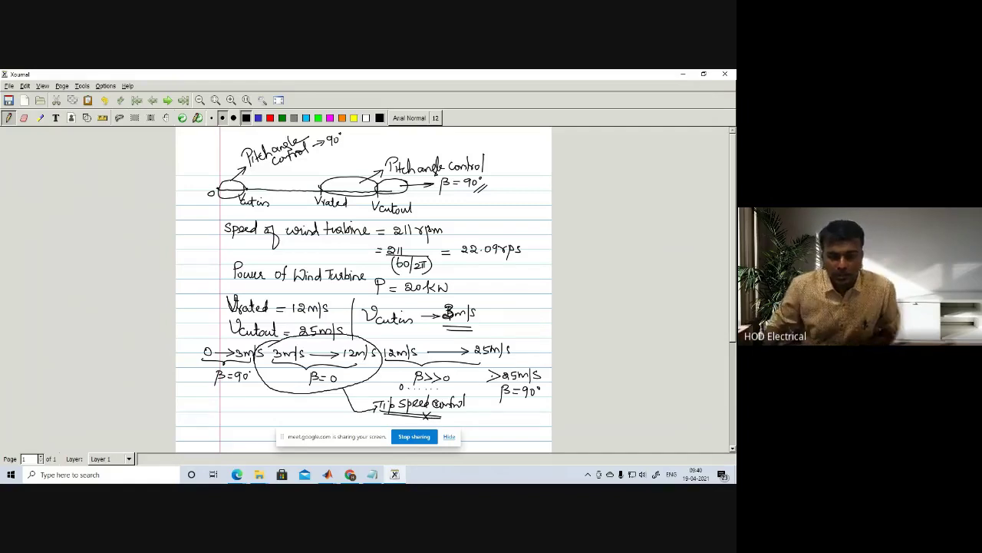
- Switch back to the Simulink model and move the Wind Velocity and Pitch Angle constant blocks closer to the wind turbine block
mouse_move(328, 474)
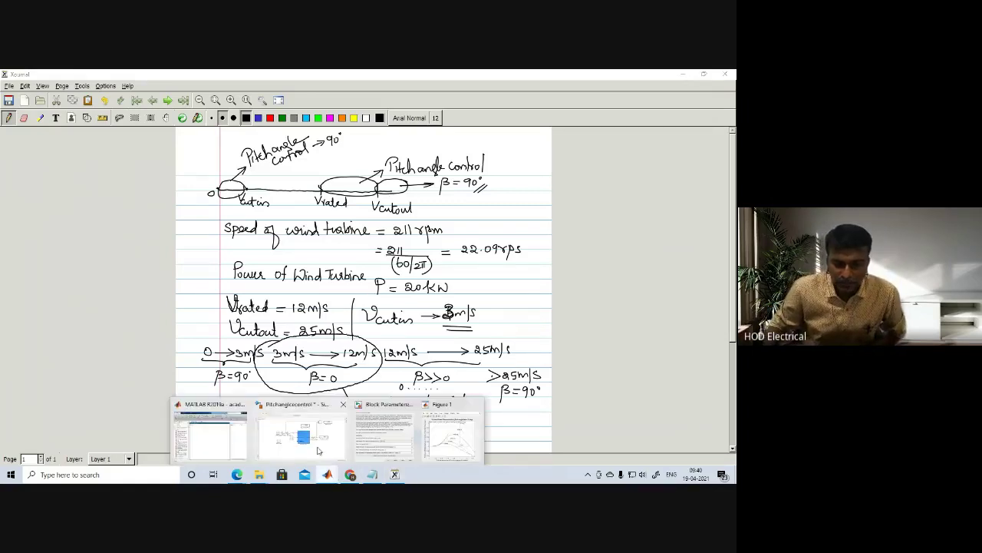
left_click(317, 450)
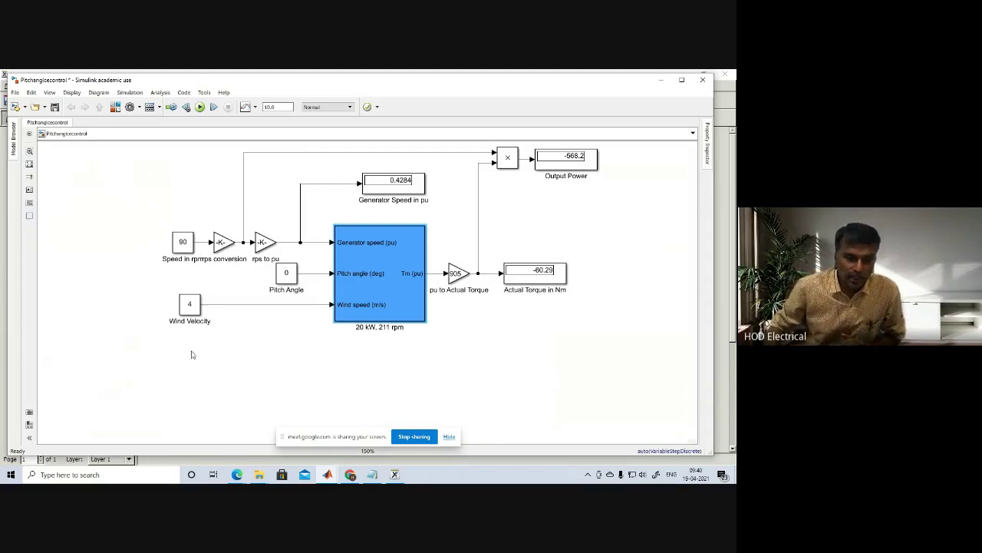
left_click(197, 308)
left_click_drag(197, 308, 280, 308)
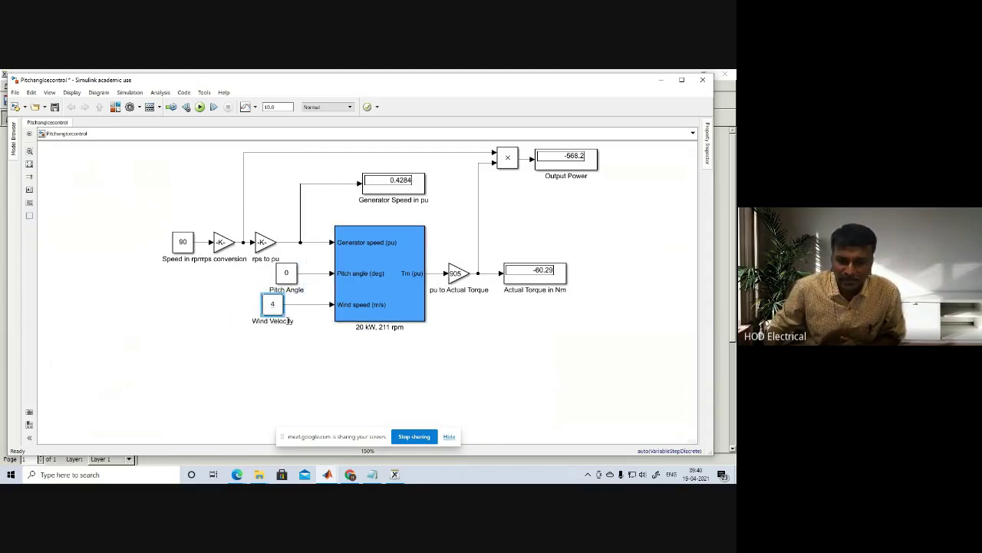
left_click(272, 305)
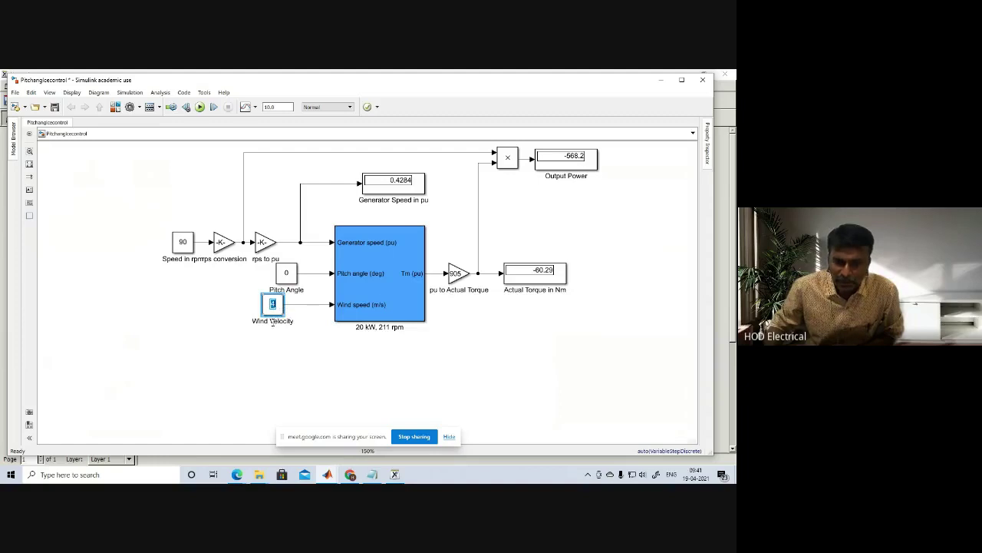
key("Return")
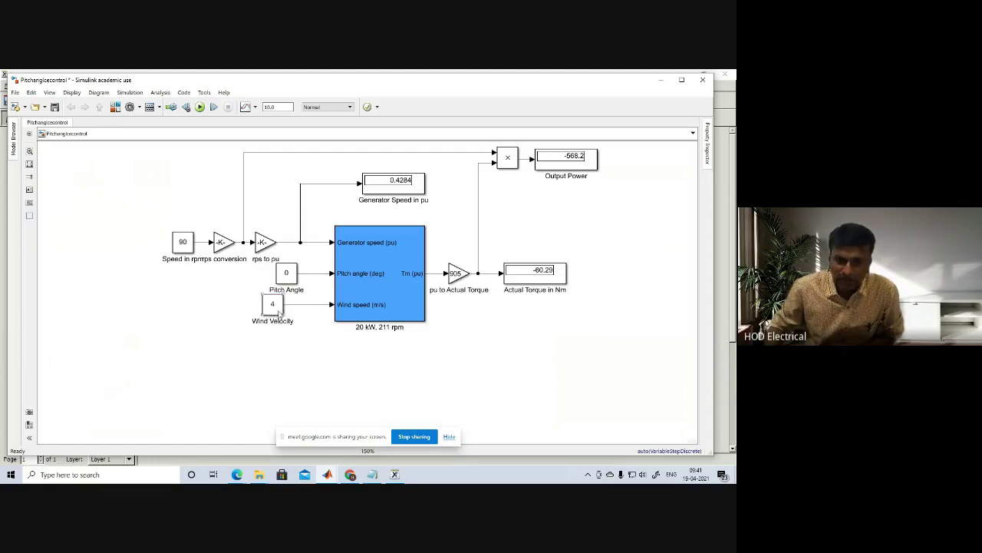
left_click_drag(288, 280, 312, 280)
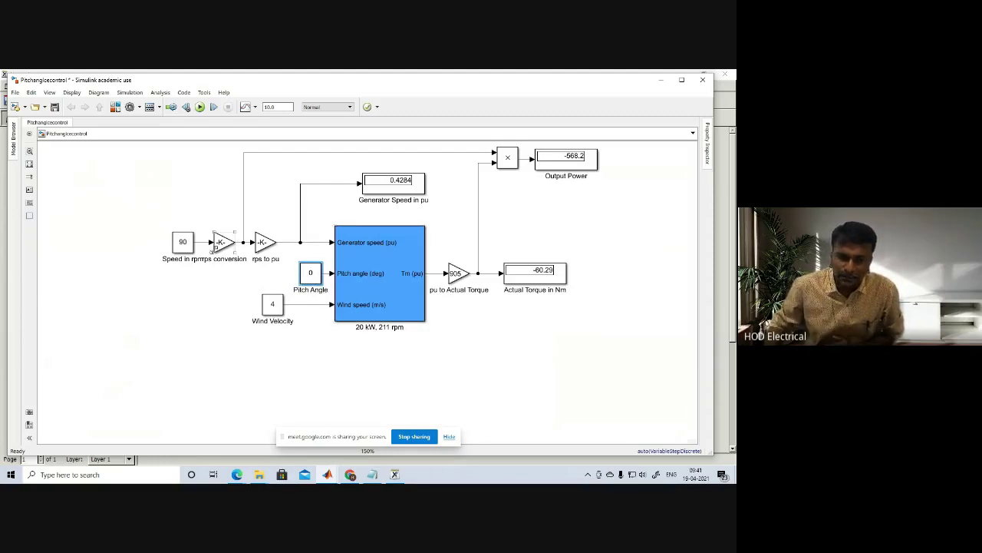
- Set the Speed in rpm constant feeding the generator speed input to 211
double_click(179, 249)
type("211")
left_click(287, 319)
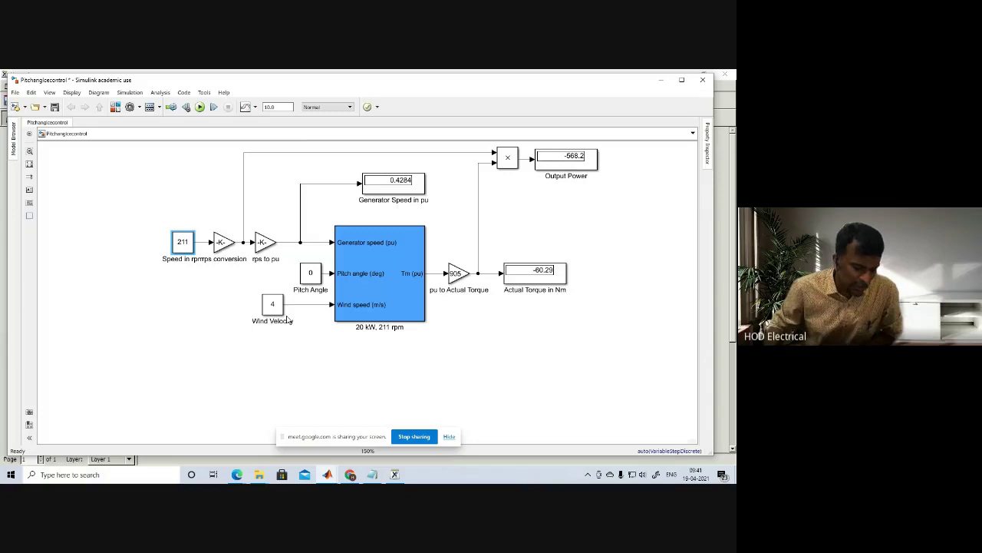
- Examine the gain of the rps conversion block, compare it with the handwritten notes, and examine the rps to pu block's gain
left_click(219, 247)
double_click(220, 247)
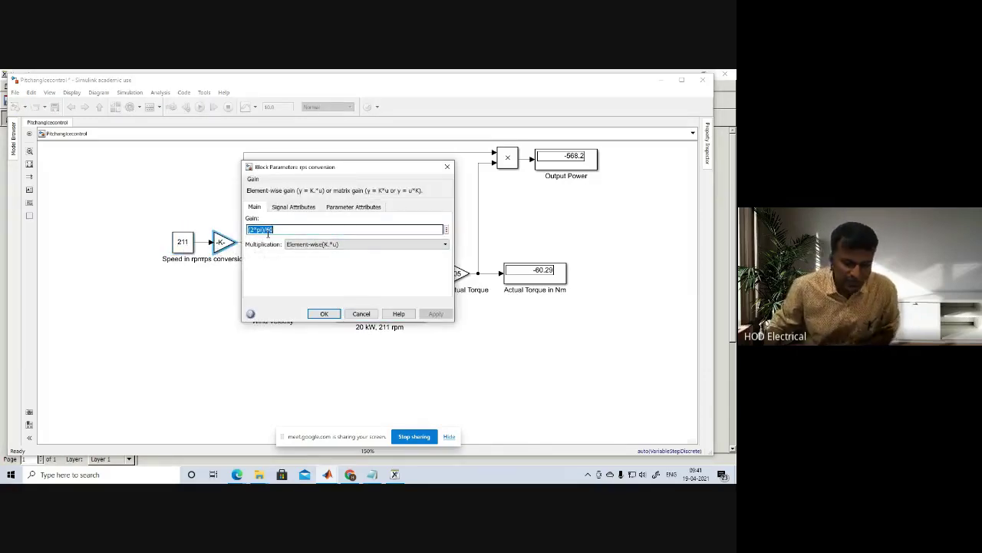
left_click(396, 475)
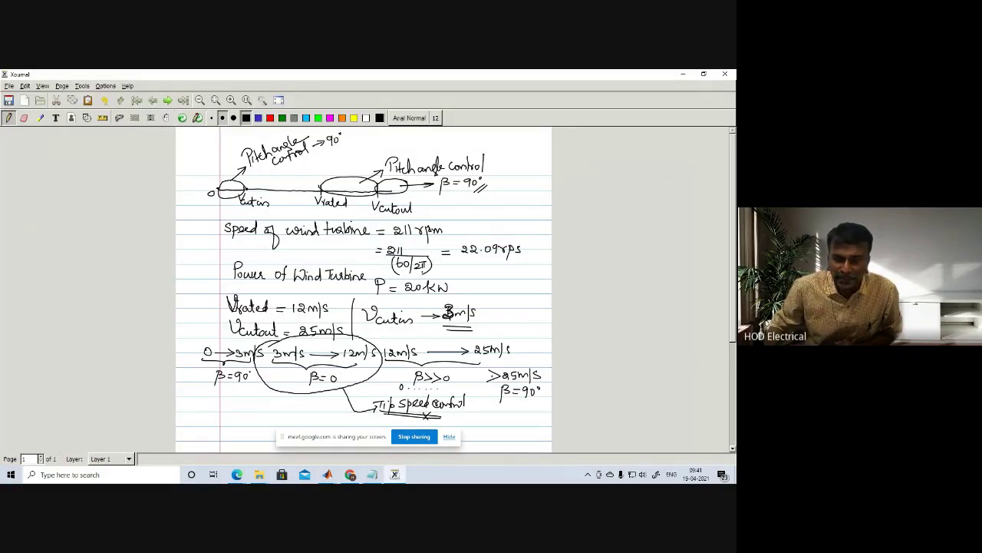
left_click(682, 74)
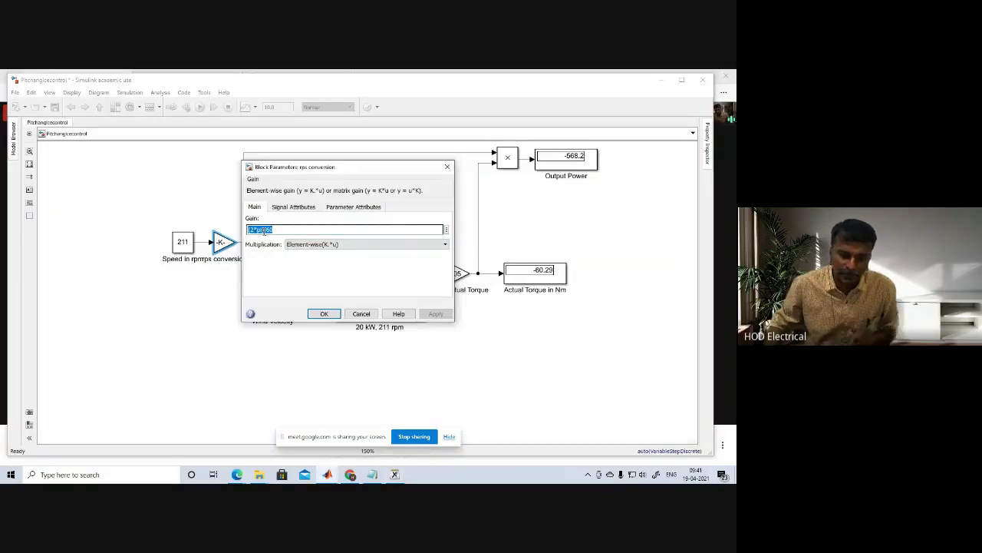
left_click(323, 314)
left_click(263, 251)
double_click(263, 242)
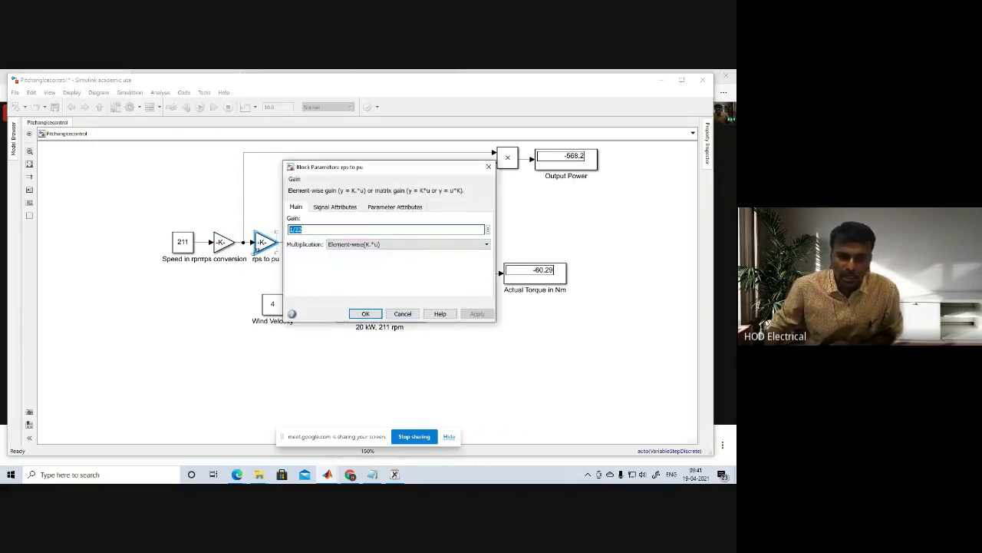
left_click(365, 314)
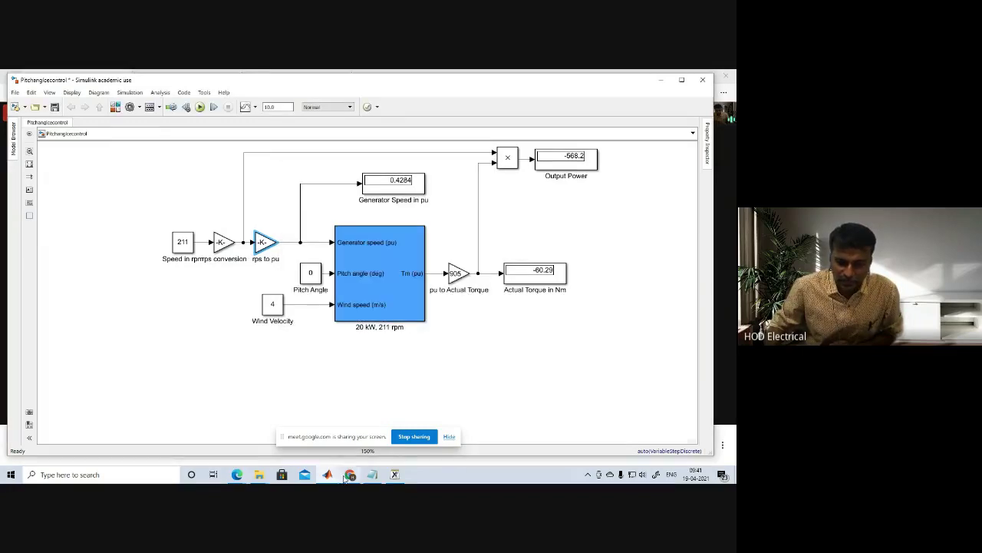
- Underline the 211 rpm and 22.09 rps turbine speeds in the Xournal notes and return to the Simulink model
left_click(394, 475)
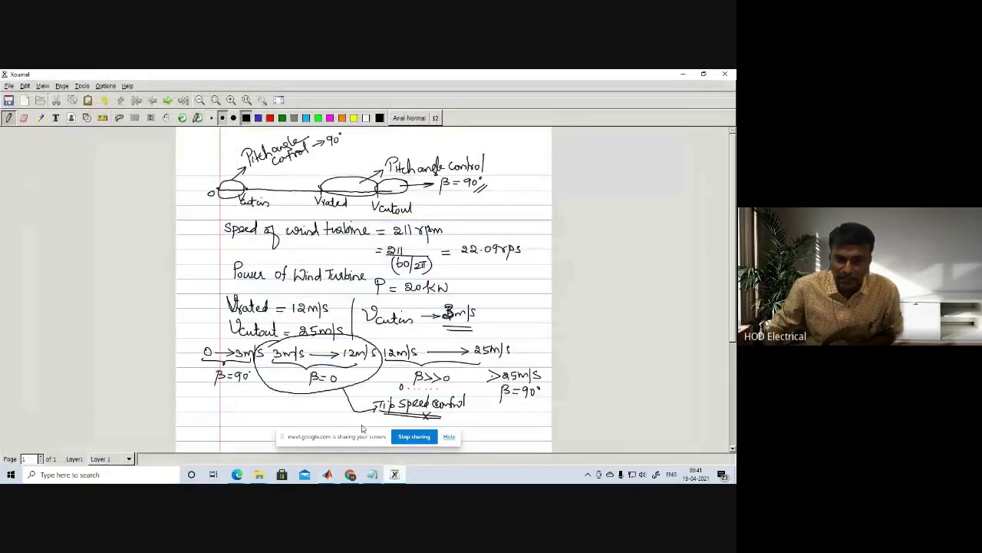
mouse_move(393, 242)
left_mouse_down()
mouse_move(461, 257)
mouse_move(498, 255)
mouse_move(462, 264)
mouse_move(511, 263)
left_mouse_up()
left_click(683, 74)
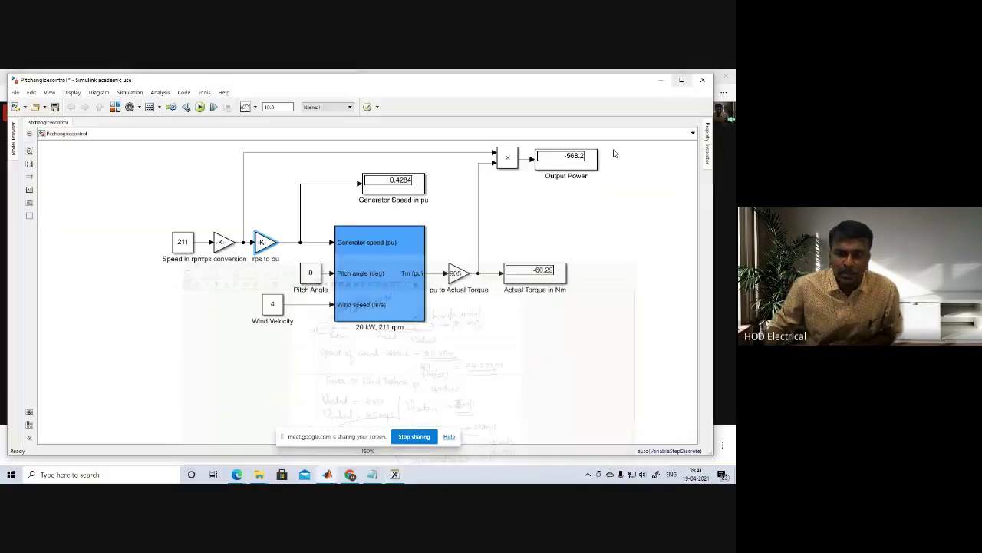
- Check the rps to pu block's gain against the underlined speed value and switch back to the Xournal notes
double_click(261, 243)
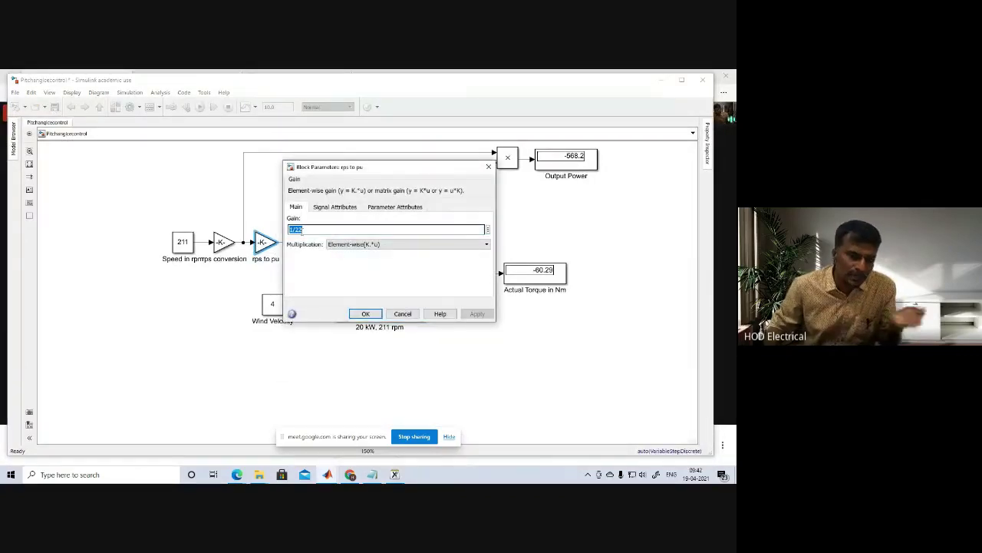
left_click(365, 313)
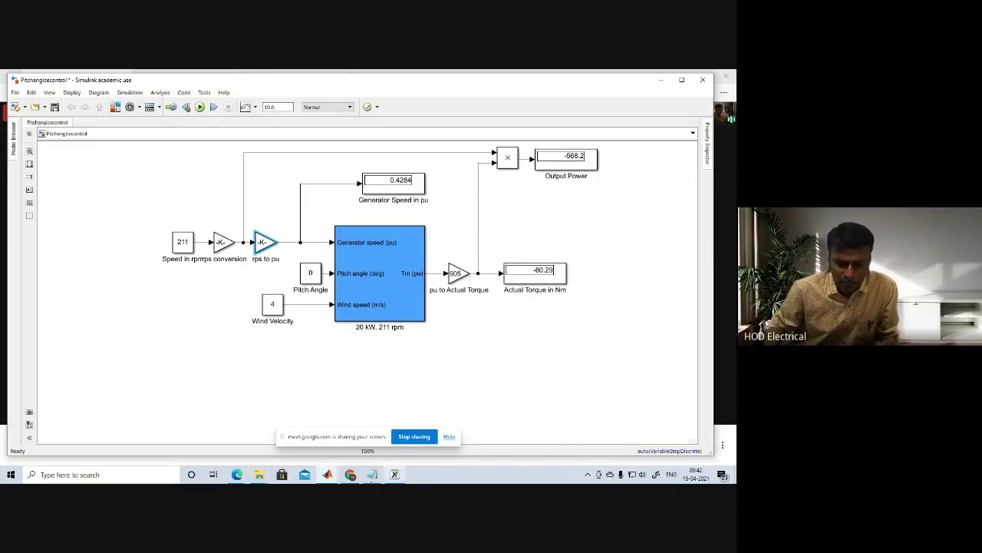
mouse_move(395, 476)
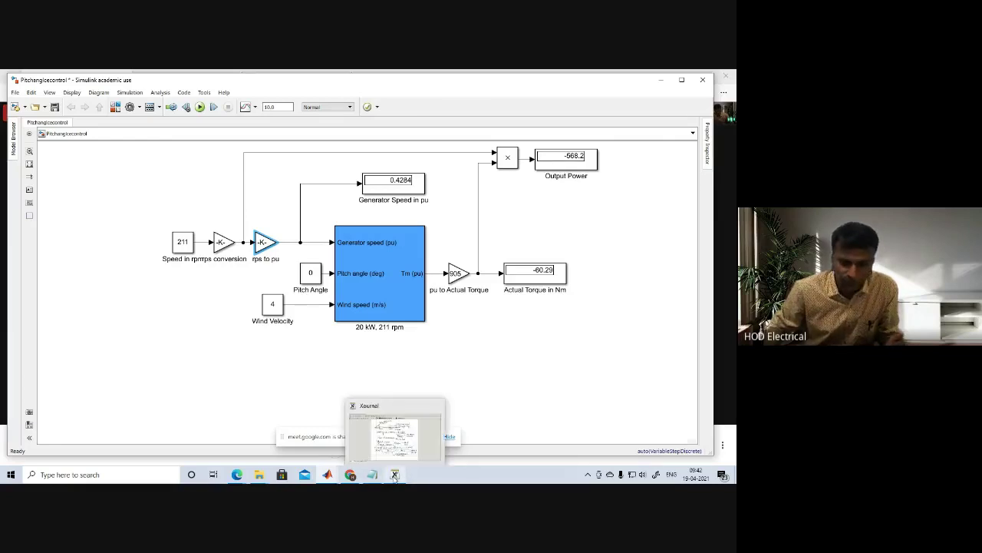
left_click(395, 476)
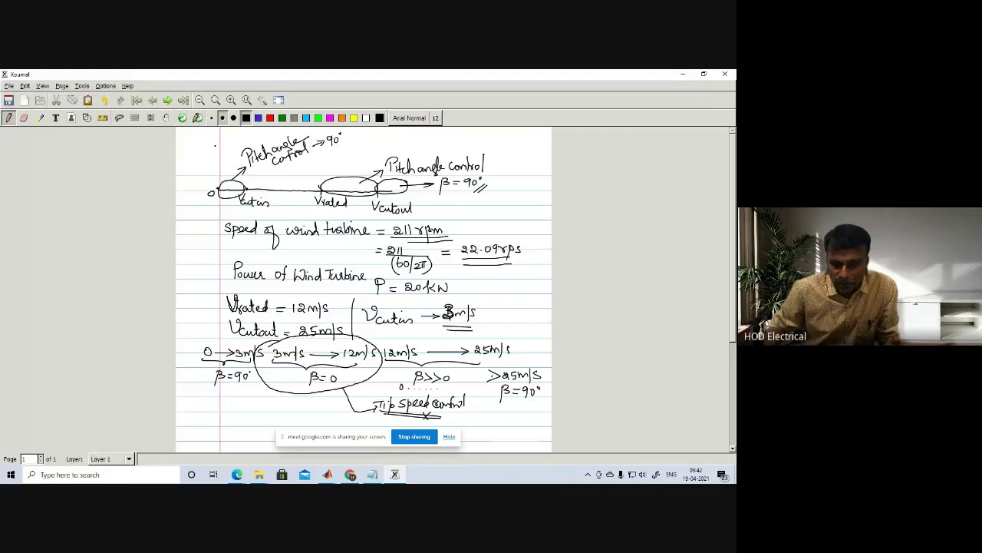
- On a new second notes page, write P = ωT, annotating P as 20 kW and ω as 22 rps, and begin the T = line
left_click(167, 100)
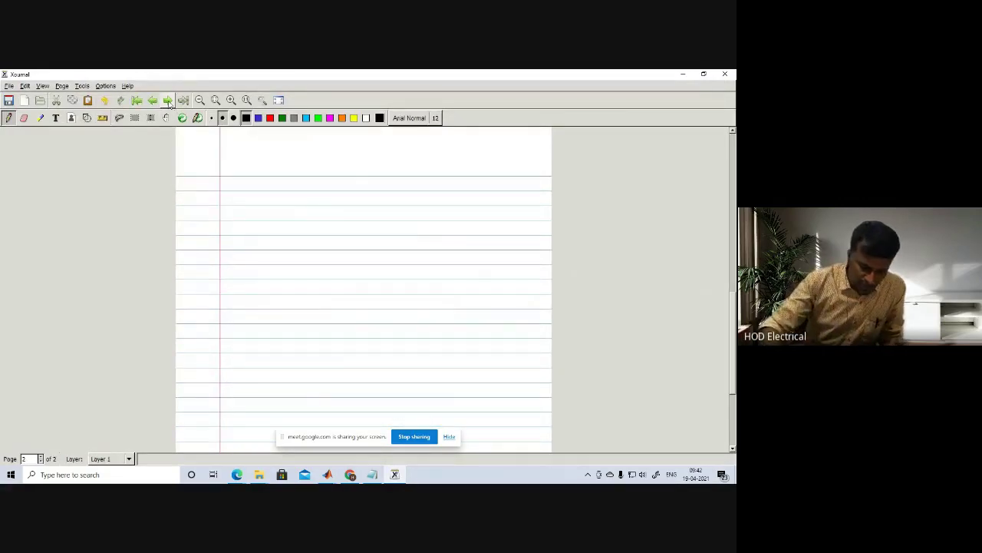
left_click_drag(239, 191, 244, 189)
left_click_drag(251, 193, 279, 186)
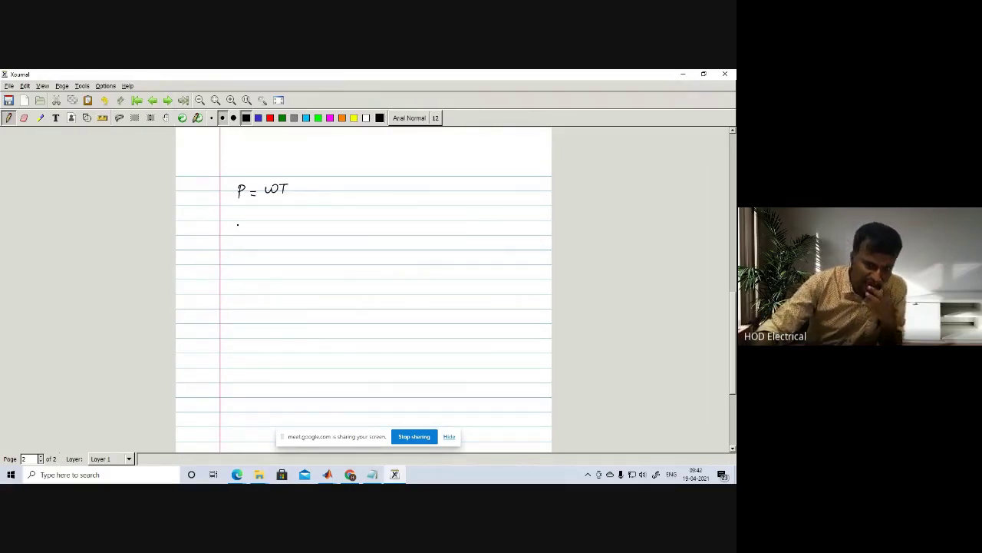
left_click_drag(269, 205, 331, 204)
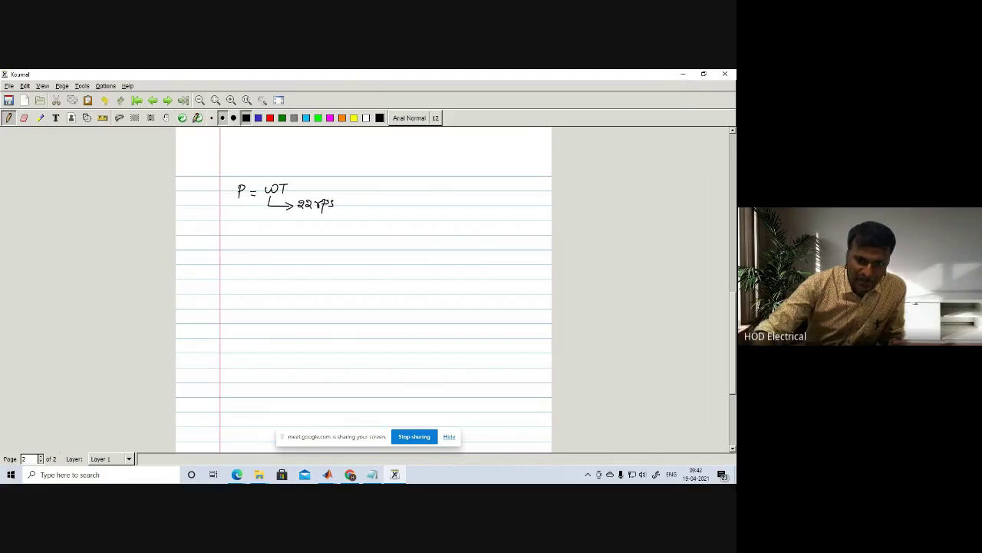
mouse_move(242, 181)
left_mouse_down()
mouse_move(267, 166)
mouse_move(261, 172)
mouse_move(285, 169)
left_mouse_up()
mouse_move(291, 158)
left_mouse_down()
mouse_move(298, 170)
mouse_move(312, 160)
left_mouse_up()
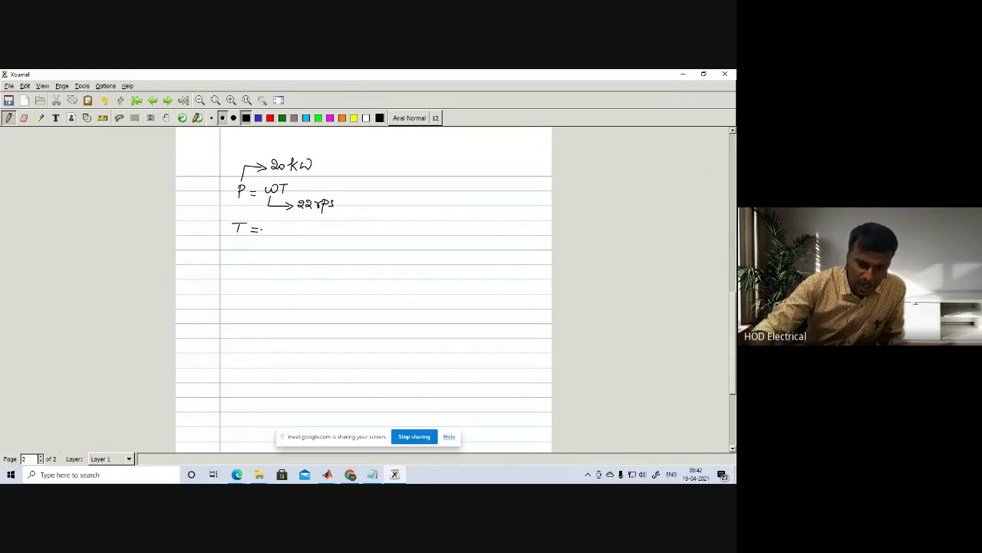
- Complete the handwritten torque calculation as T = 20 kW / 22 = 905 Nm
left_click_drag(274, 218, 283, 227)
left_click_drag(286, 222, 287, 221)
mouse_move(296, 215)
left_mouse_down()
mouse_move(297, 228)
mouse_move(316, 225)
mouse_move(290, 245)
mouse_move(303, 246)
left_mouse_up()
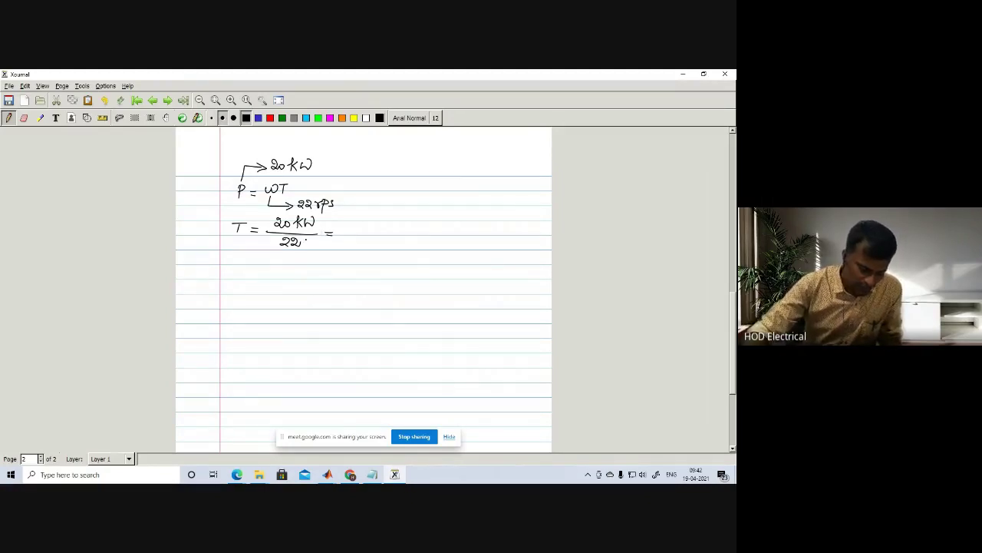
mouse_move(345, 228)
left_mouse_down()
mouse_move(343, 238)
mouse_move(381, 226)
mouse_move(391, 236)
left_mouse_up()
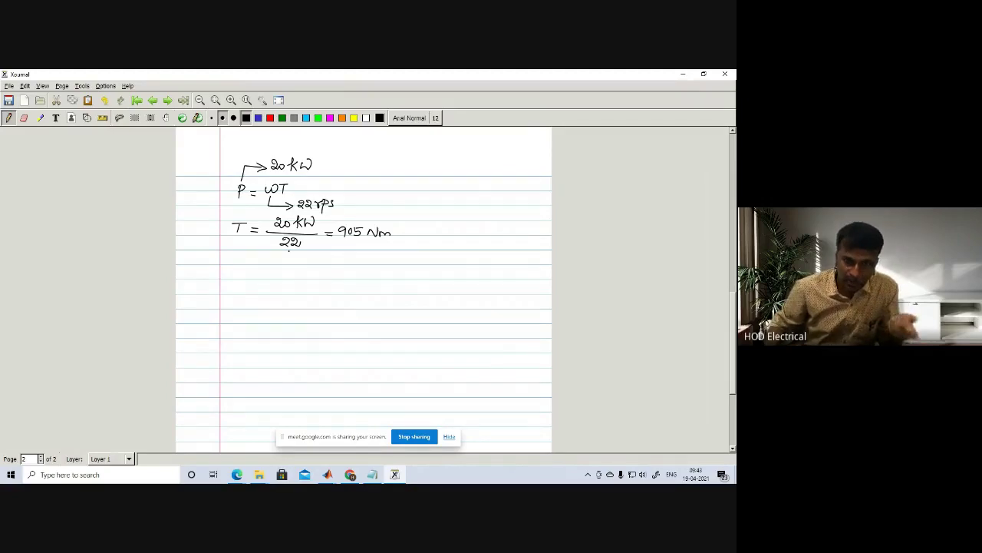
- Return to the Simulink model and review the pu to Actual Torque gain, the torque display, and the pitch angle and wind velocity inputs
left_click(682, 74)
left_click(456, 276)
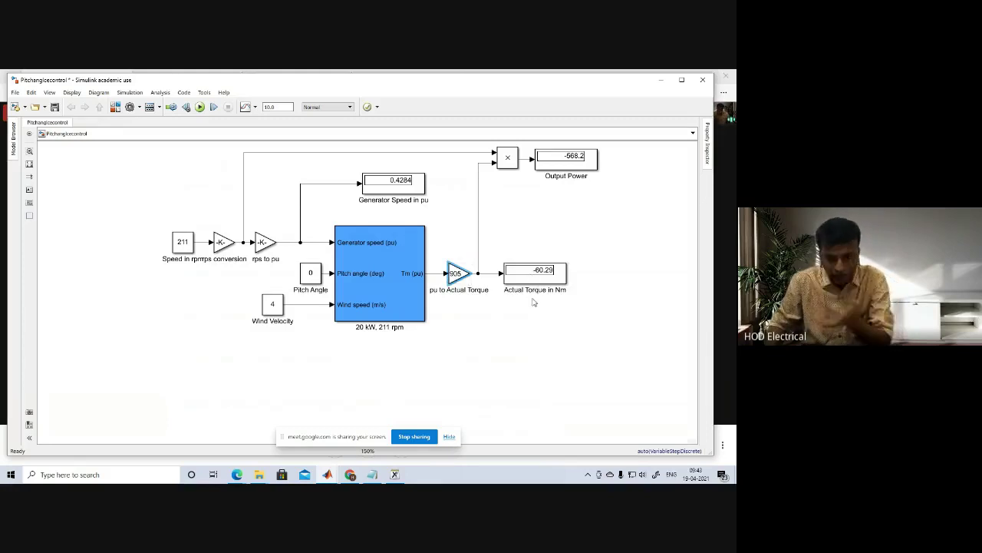
left_click(561, 281)
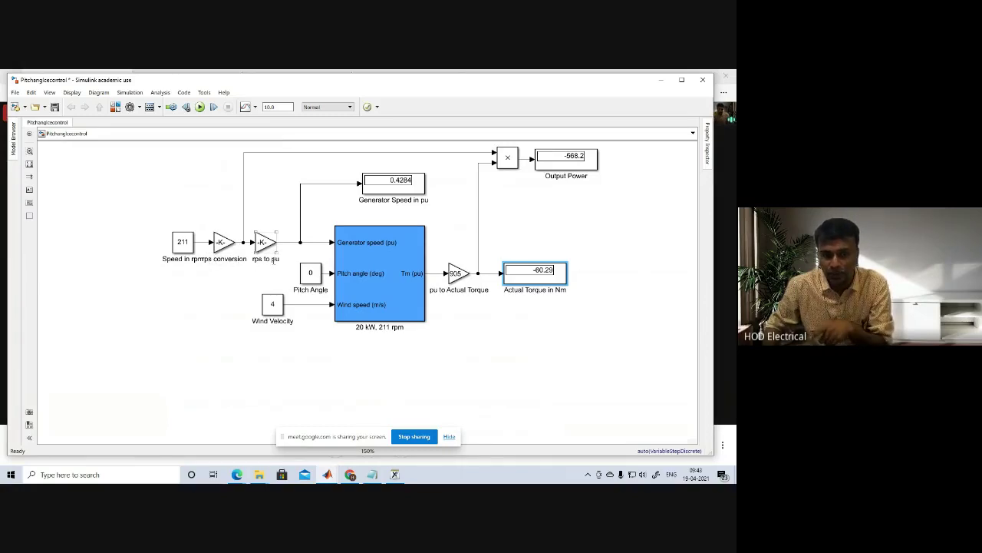
left_click(320, 281)
left_click(269, 323)
left_click(455, 274)
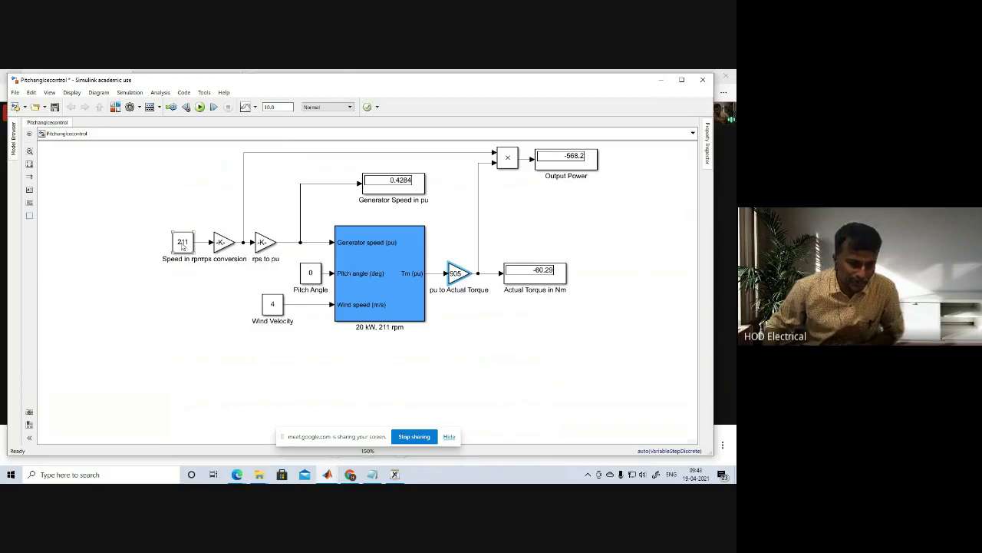
- Set the Wind Velocity constant to 12
left_click(270, 306)
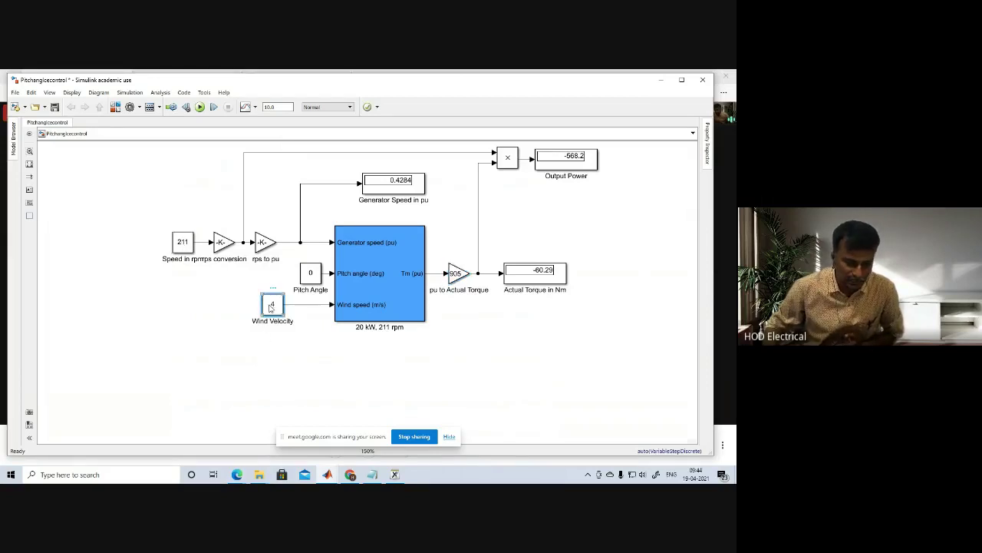
double_click(270, 306)
type("12")
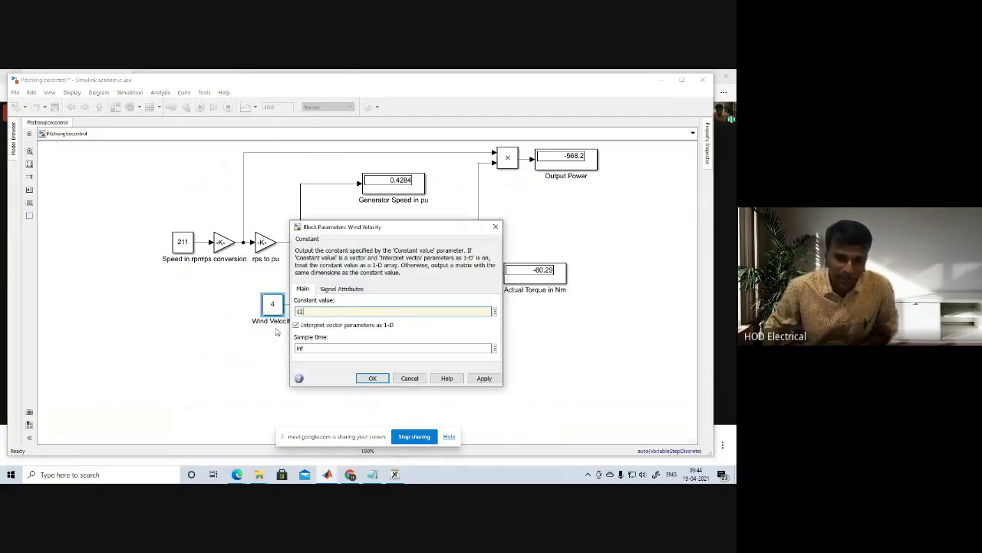
left_click(374, 377)
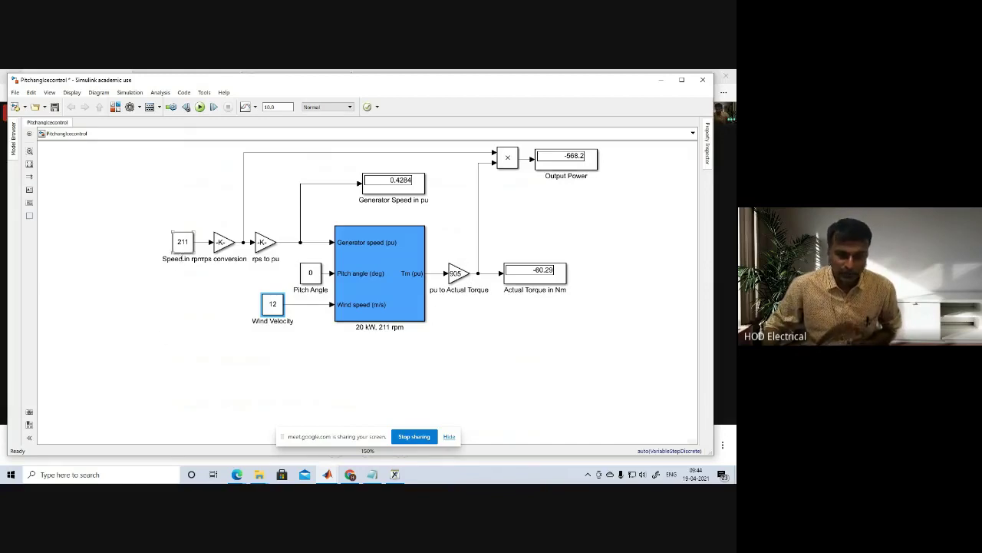
- On the first Xournal page, circle and tick the 0 to 3 m/s and 12 to 25 m/s ranges, and return to the Simulink model
left_click(394, 474)
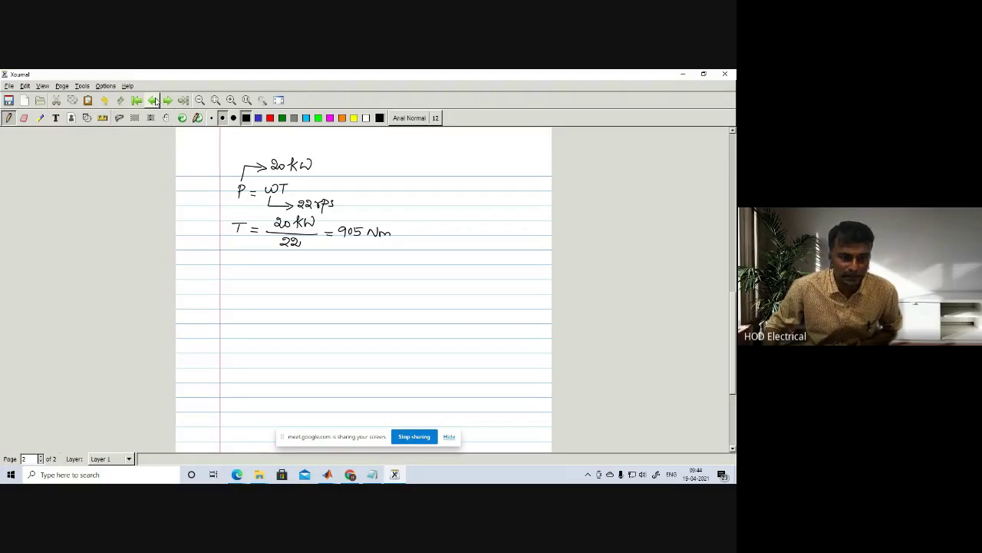
left_click(153, 100)
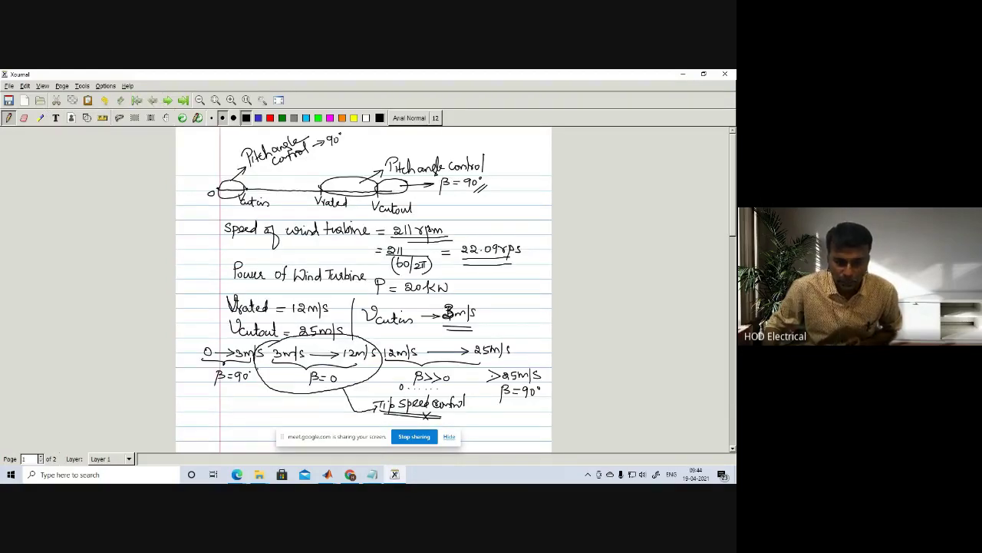
mouse_move(224, 340)
left_mouse_down()
mouse_move(194, 332)
mouse_move(202, 383)
mouse_move(231, 391)
mouse_move(257, 373)
mouse_move(257, 330)
mouse_move(195, 328)
left_mouse_up()
mouse_move(515, 346)
left_mouse_down()
mouse_move(421, 337)
mouse_move(379, 357)
mouse_move(445, 380)
mouse_move(514, 373)
mouse_move(332, 355)
left_mouse_up()
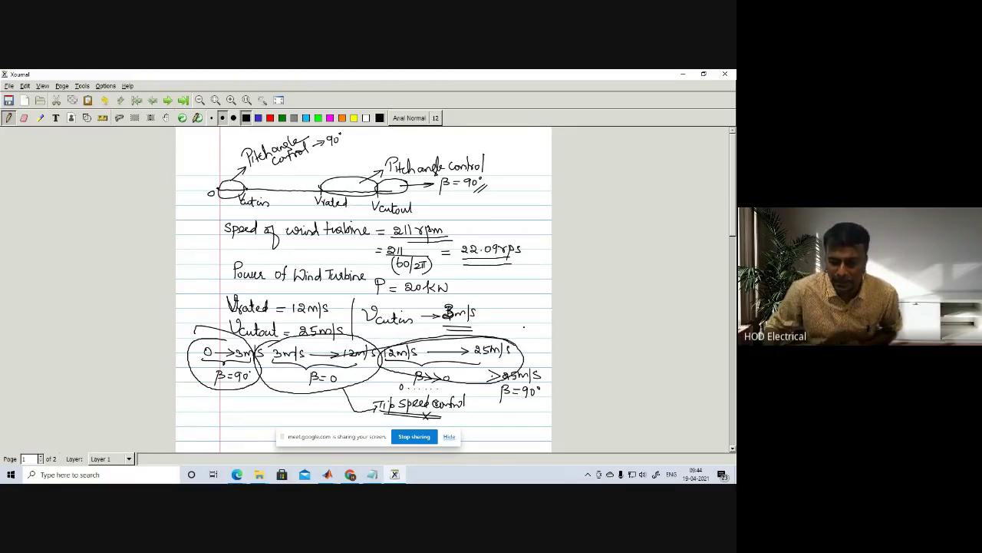
left_click_drag(512, 328, 536, 314)
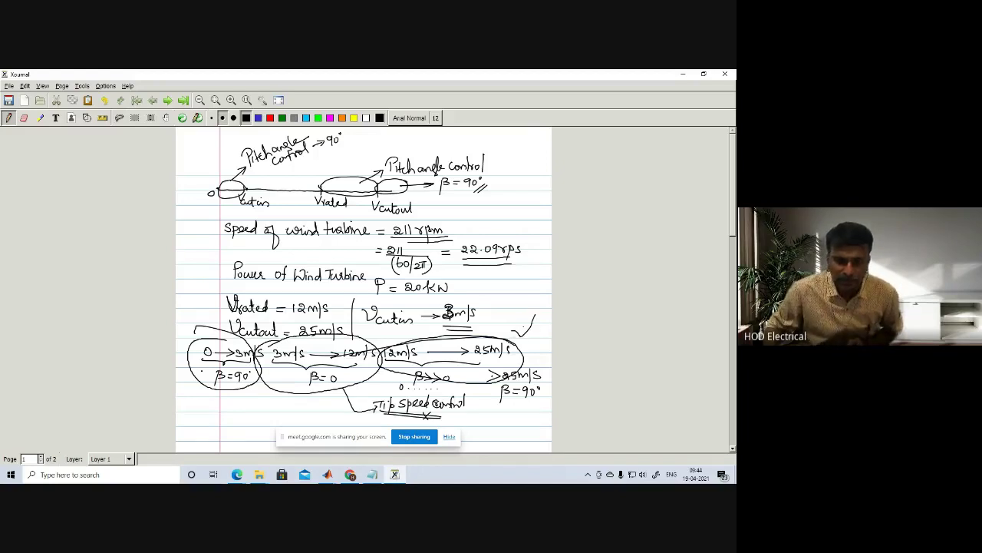
mouse_move(184, 316)
left_mouse_down()
mouse_move(198, 324)
mouse_move(212, 306)
left_mouse_up()
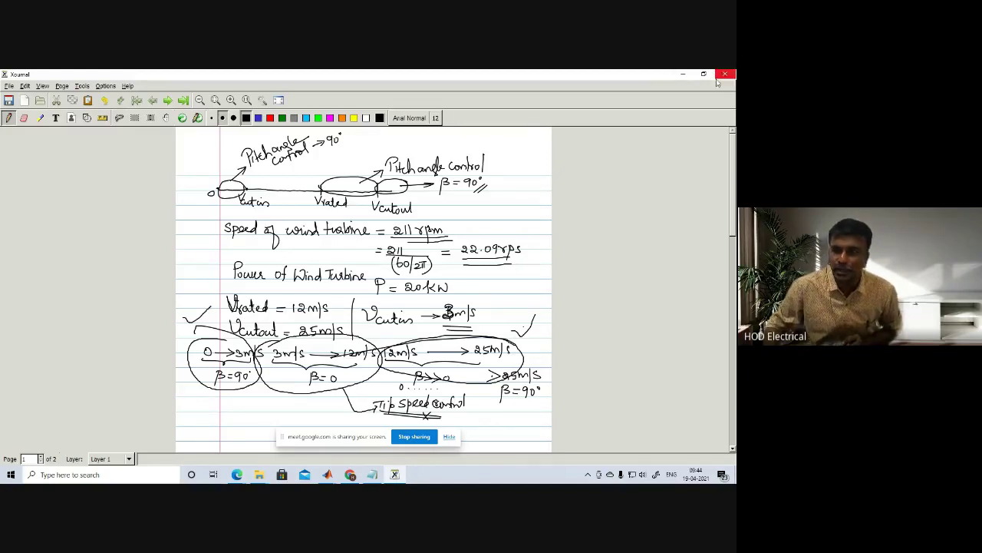
left_click(683, 77)
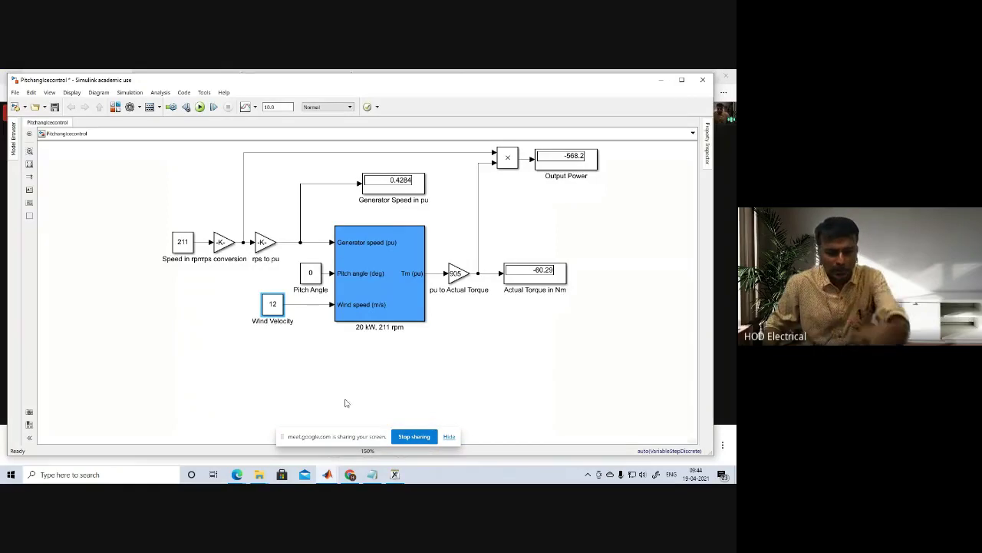
- Try to run the simulation with the 211 rpm speed and 12 m/s wind inputs, and locate the block named in the diagnostic error
left_click(184, 244)
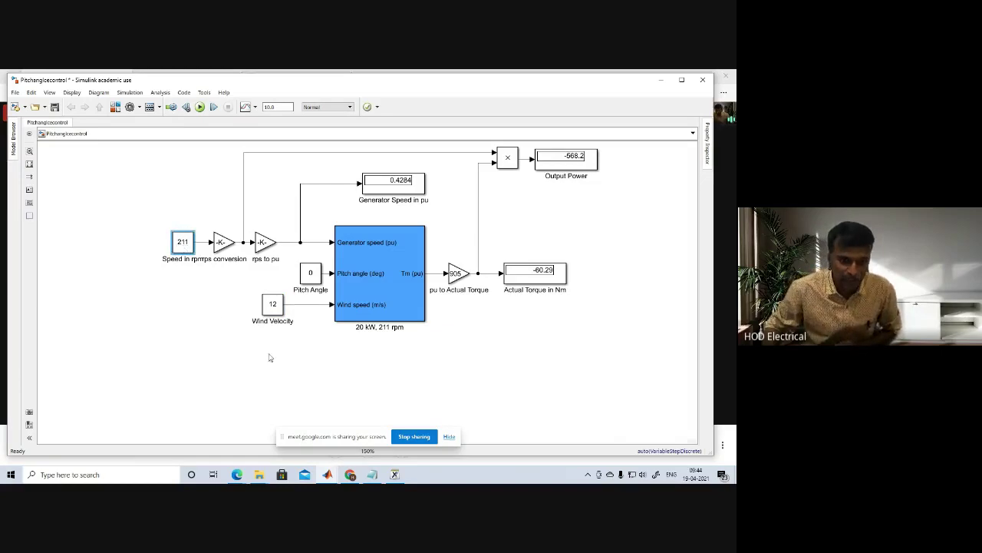
left_click(272, 305)
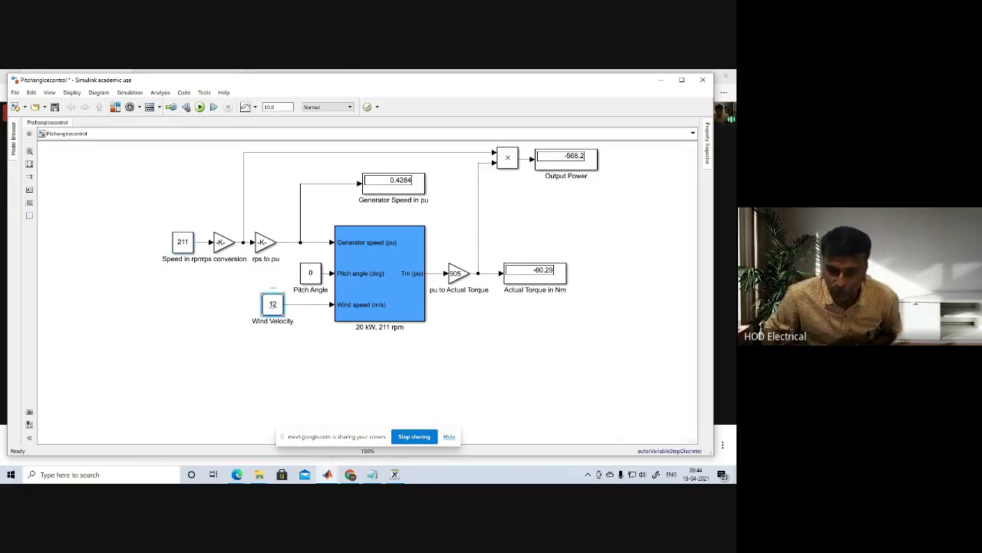
left_click(199, 108)
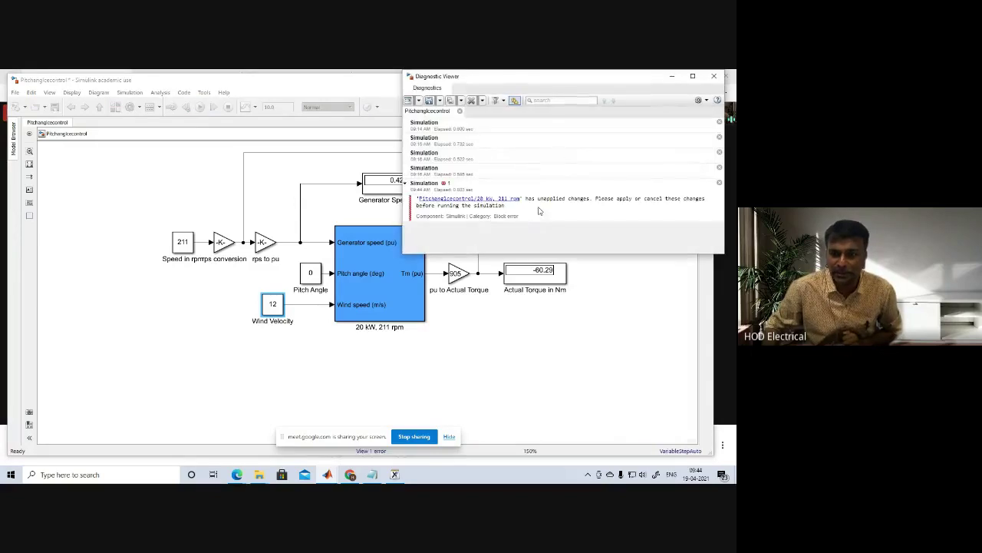
left_click(495, 199)
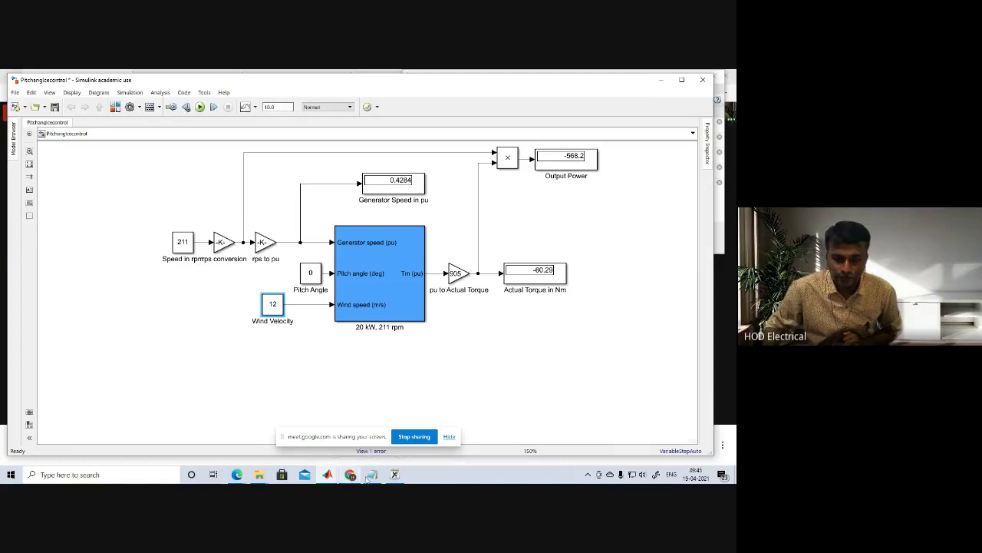
- Reread the simulation error in the Diagnostic Viewer, try running the simulation again, and close the viewer
mouse_move(327, 474)
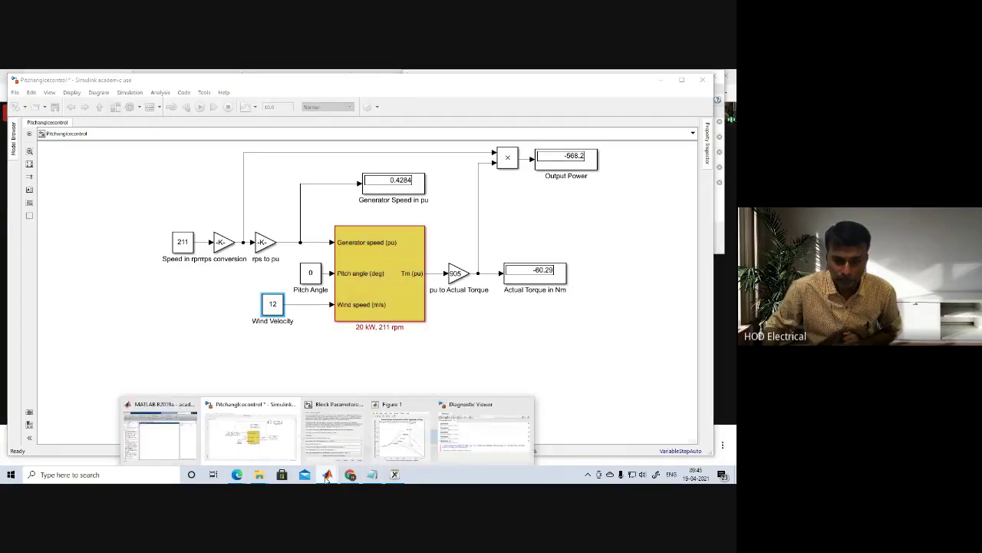
left_click(428, 450)
left_click(486, 85)
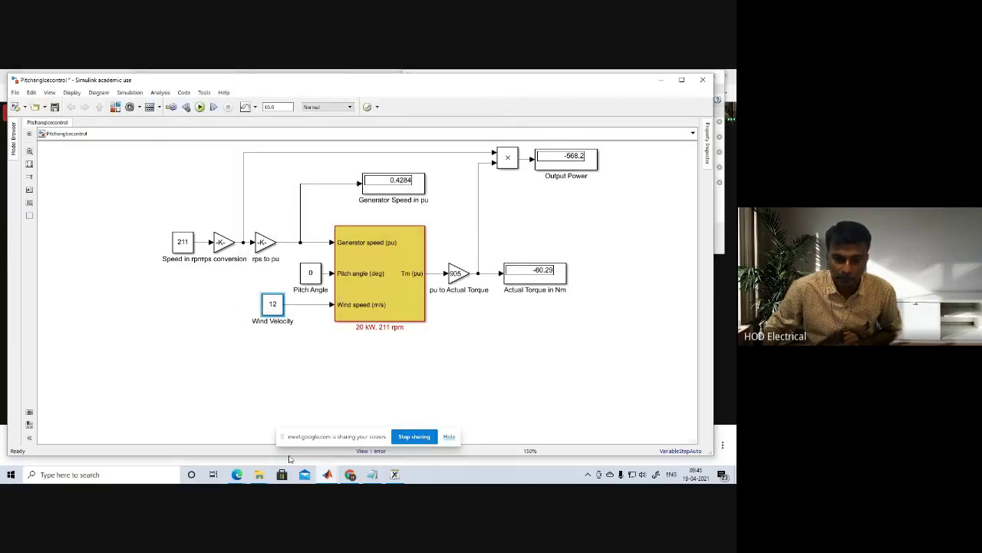
mouse_move(327, 474)
left_click(459, 434)
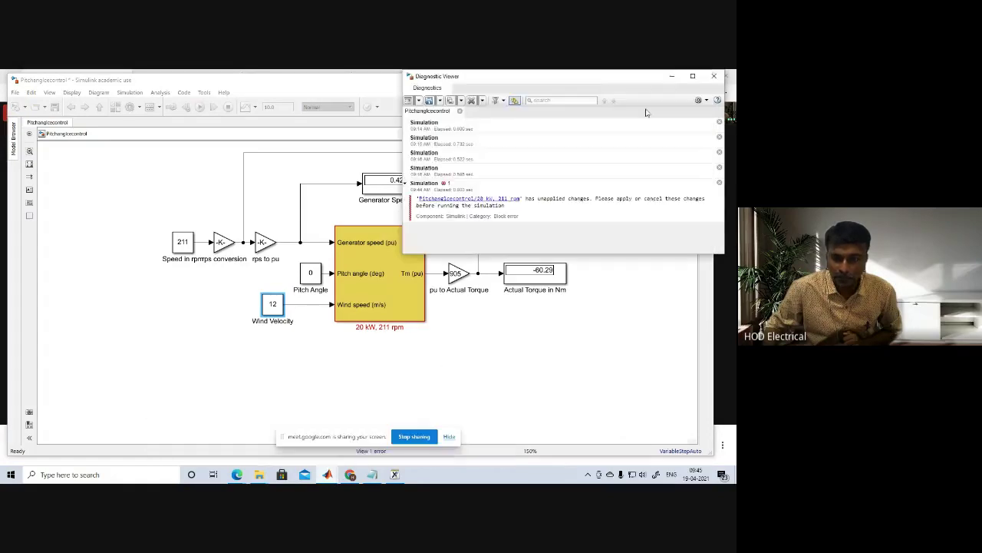
left_click(717, 77)
left_click(285, 335)
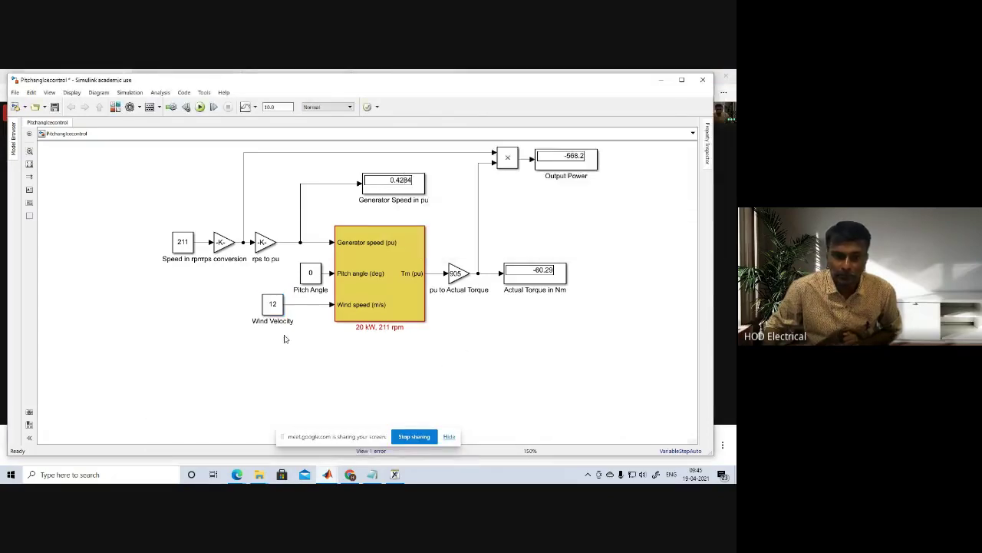
left_click(198, 108)
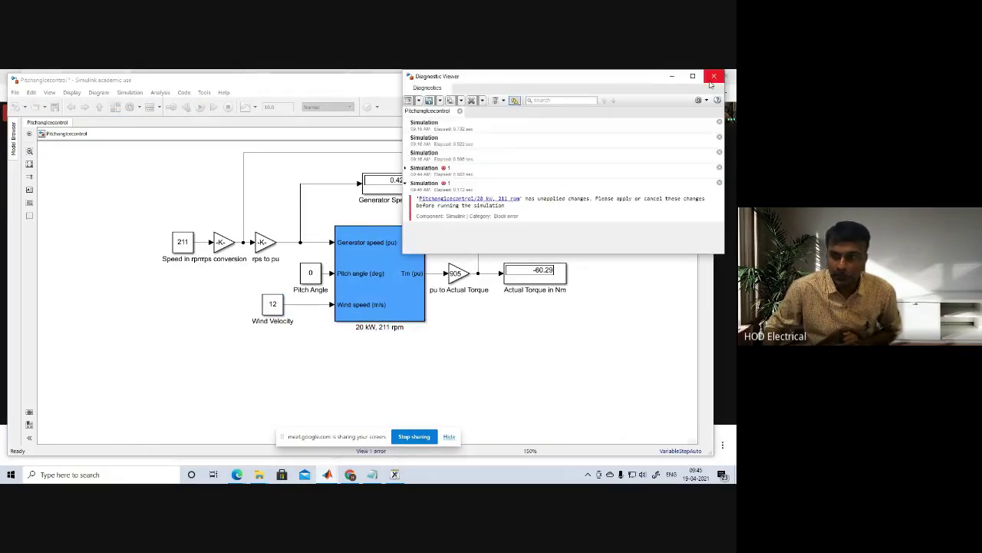
left_click(717, 77)
- Apply the 20 kW, 211 rpm turbine block's pending parameter changes, and run the simulation, widening the Output Power display to read it
double_click(364, 293)
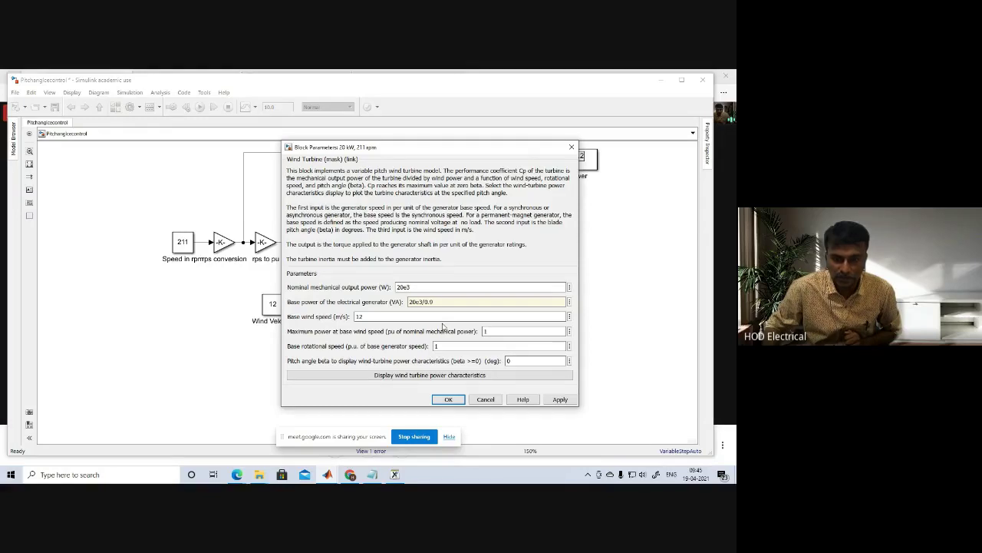
left_click(561, 400)
left_click(449, 399)
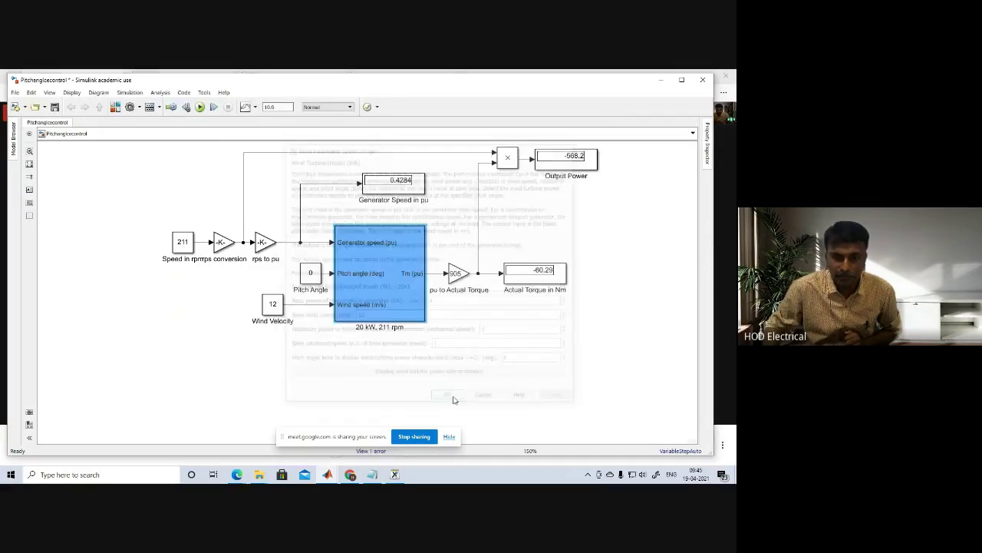
left_click(200, 106)
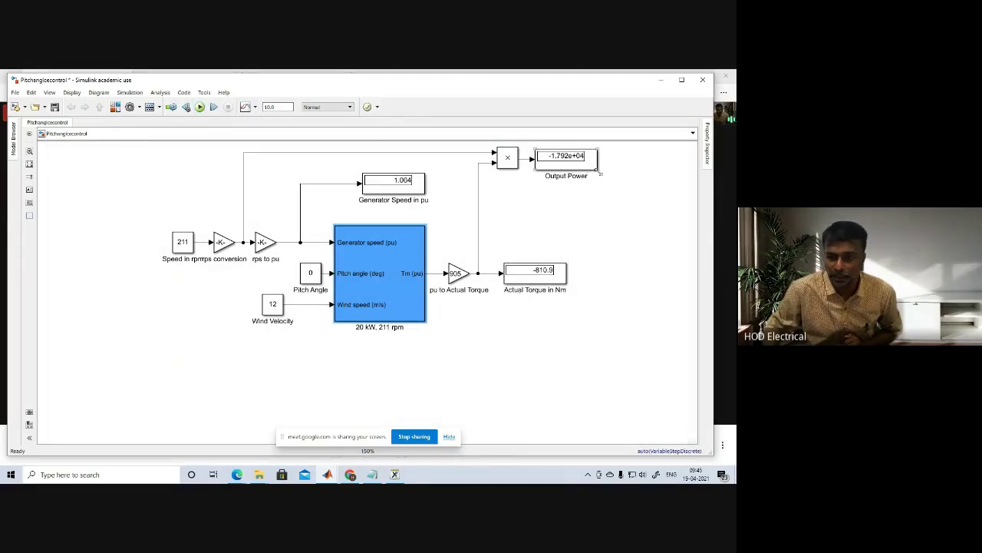
left_click_drag(599, 173, 607, 169)
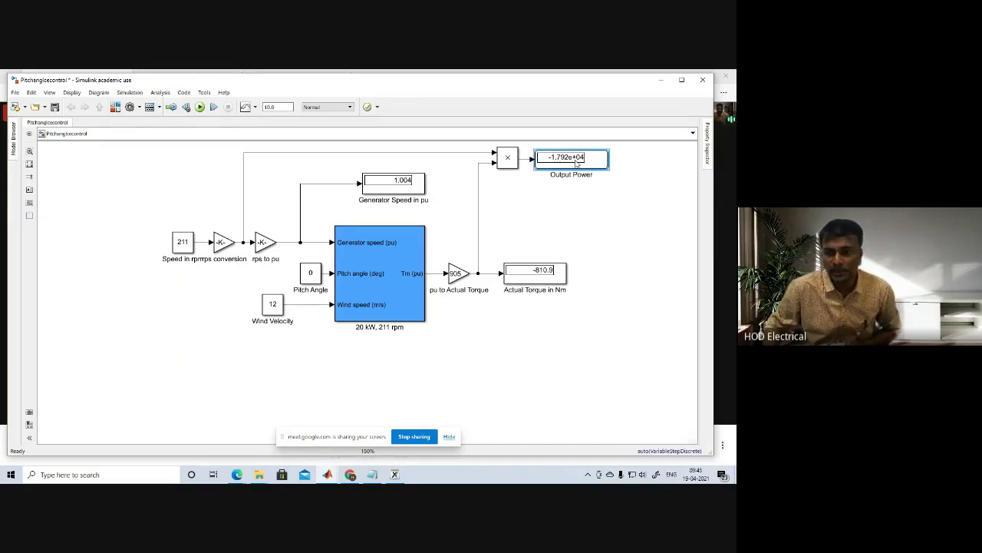
- Set the turbine block's base power of the electrical generator to 20e3 VA and rerun the simulation
double_click(349, 276)
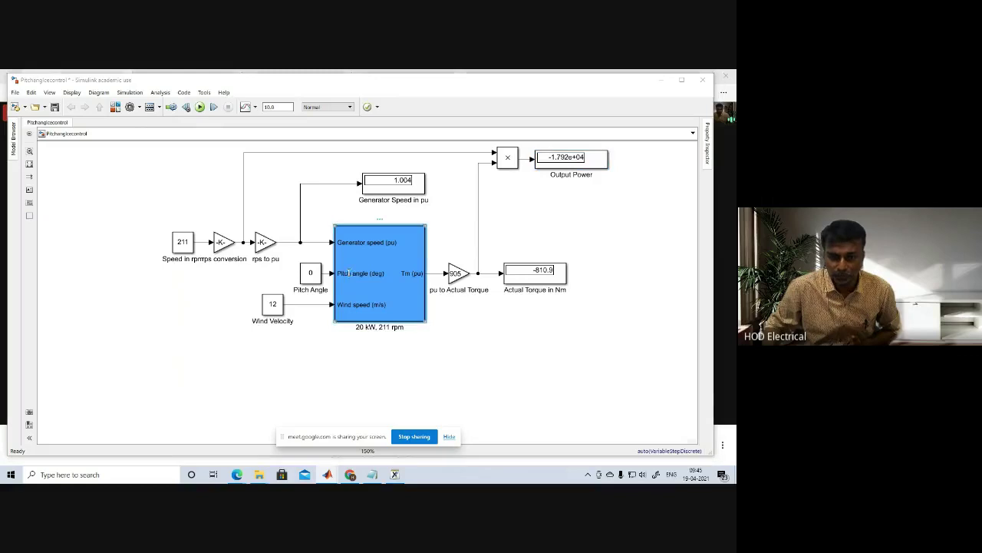
left_click_drag(560, 292, 581, 291)
left_click(580, 291)
type("20e3")
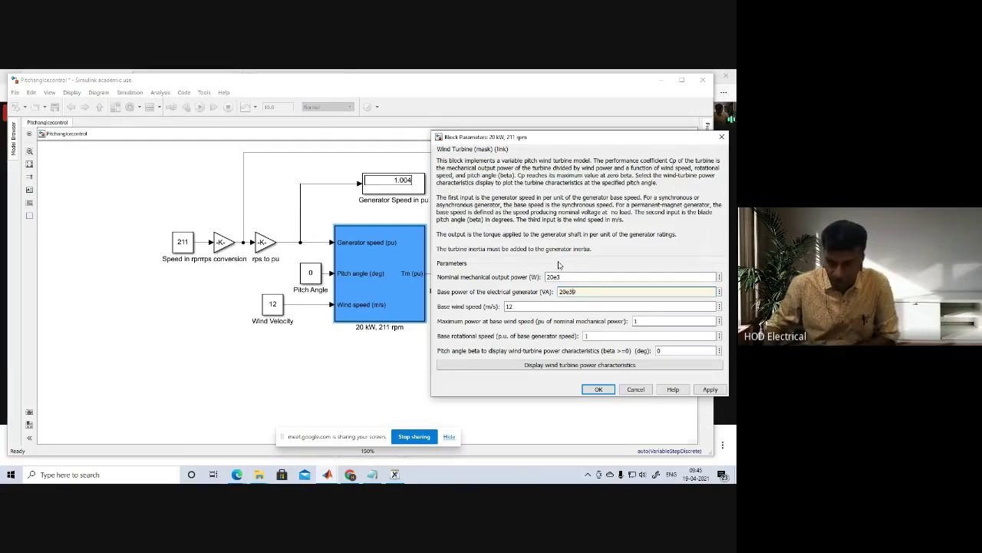
left_click(710, 390)
left_click(598, 389)
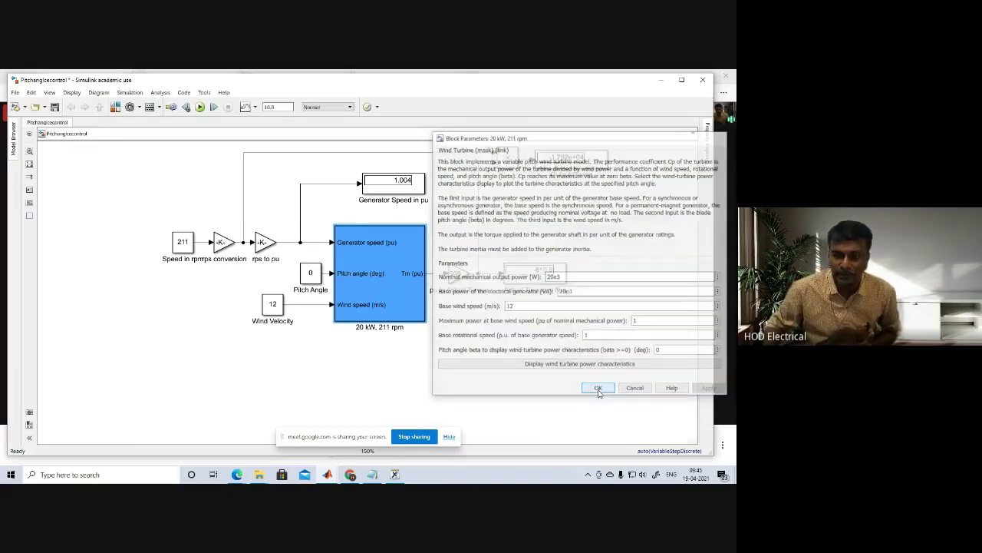
left_click(200, 107)
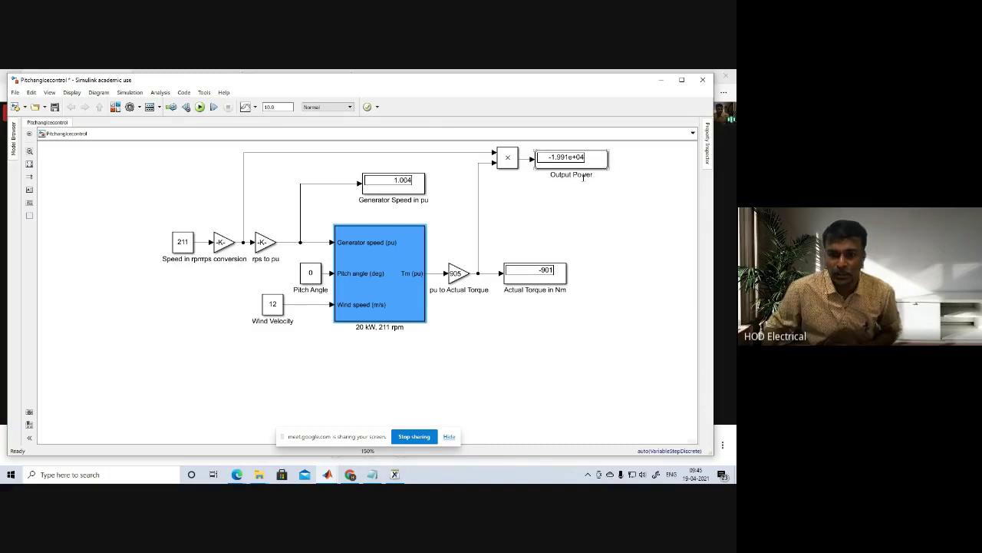
- Review the speed and wind velocity inputs, opening the speed constant's parameters and closing them without a change
left_click(183, 247)
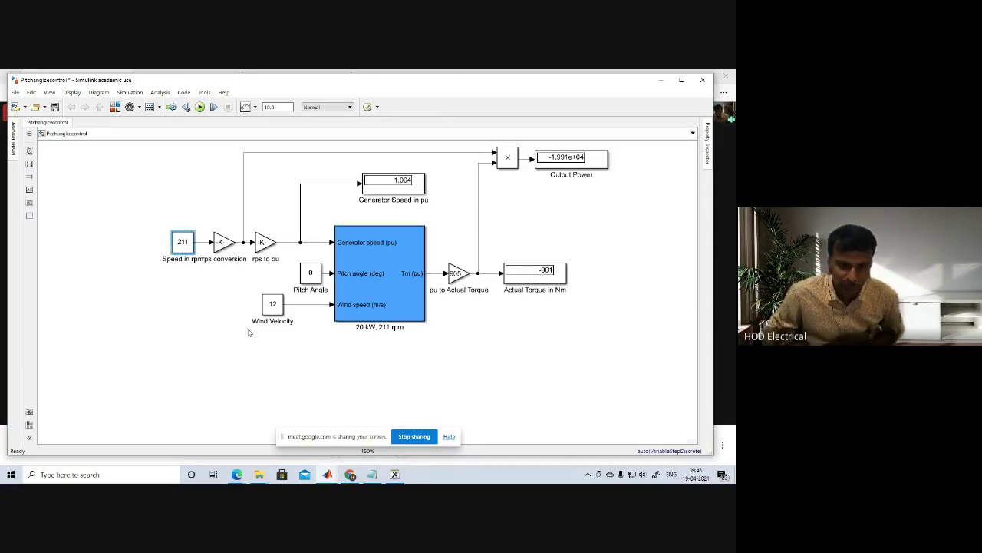
left_click(269, 312)
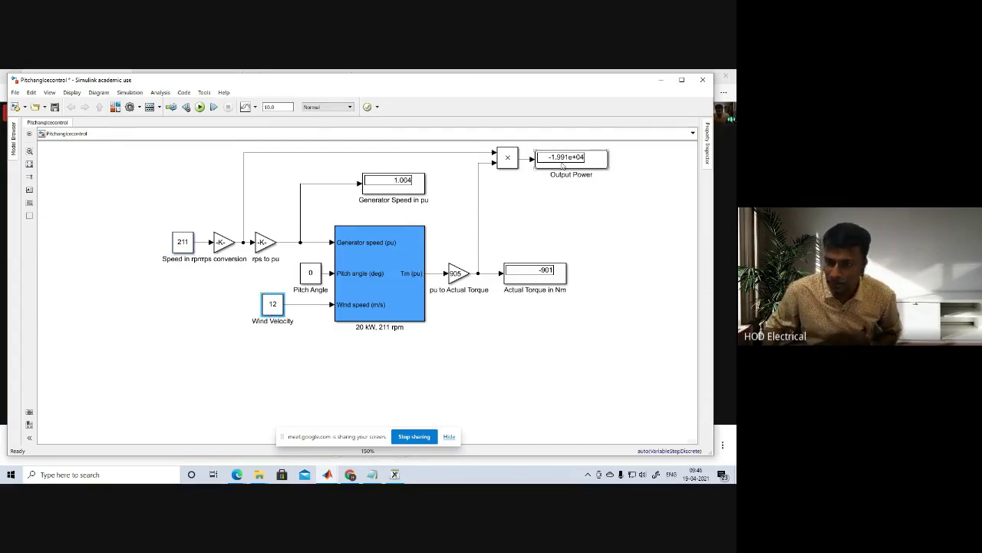
double_click(182, 243)
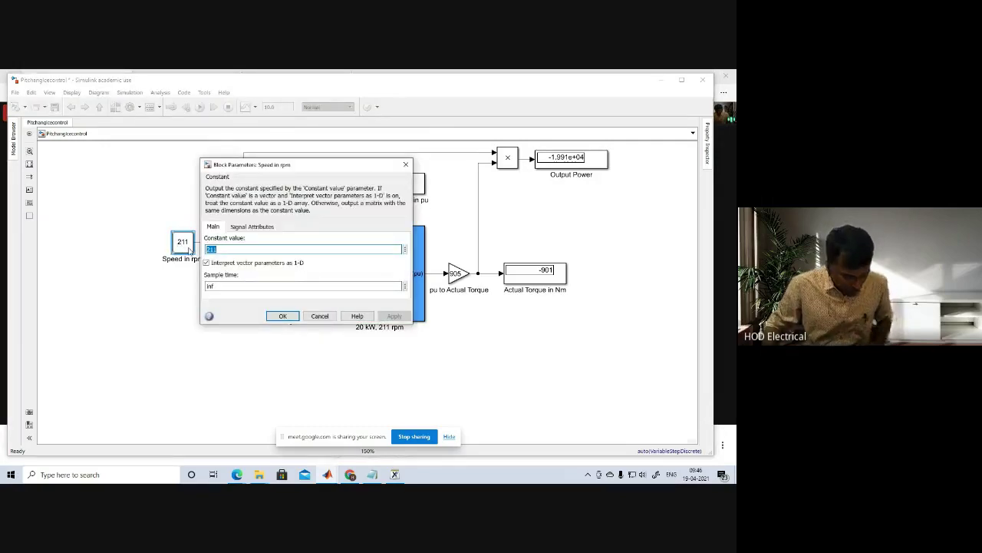
left_click(284, 314)
- Set the Wind Velocity constant to 13 m/s and run the simulation
left_click(273, 305)
double_click(272, 304)
type("13")
left_click(372, 377)
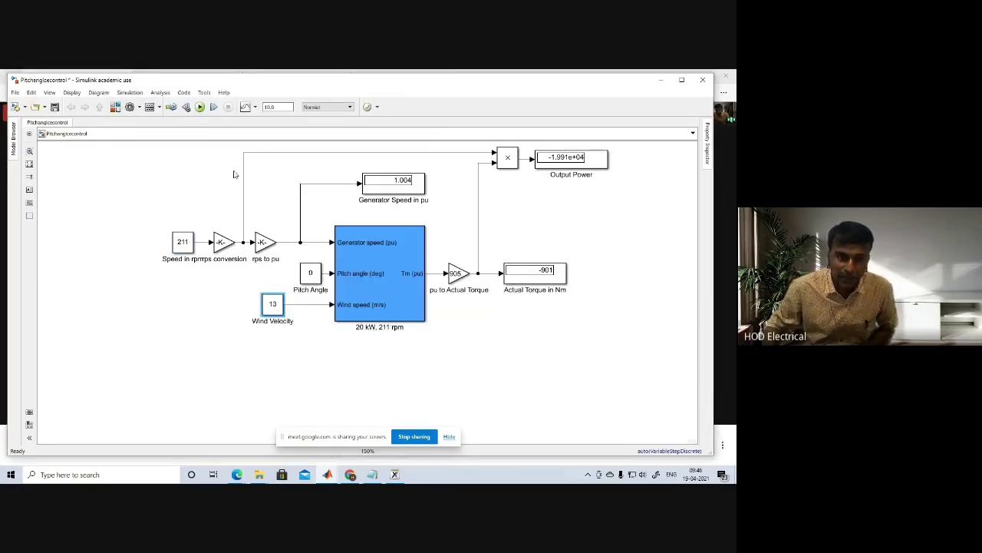
left_click(200, 107)
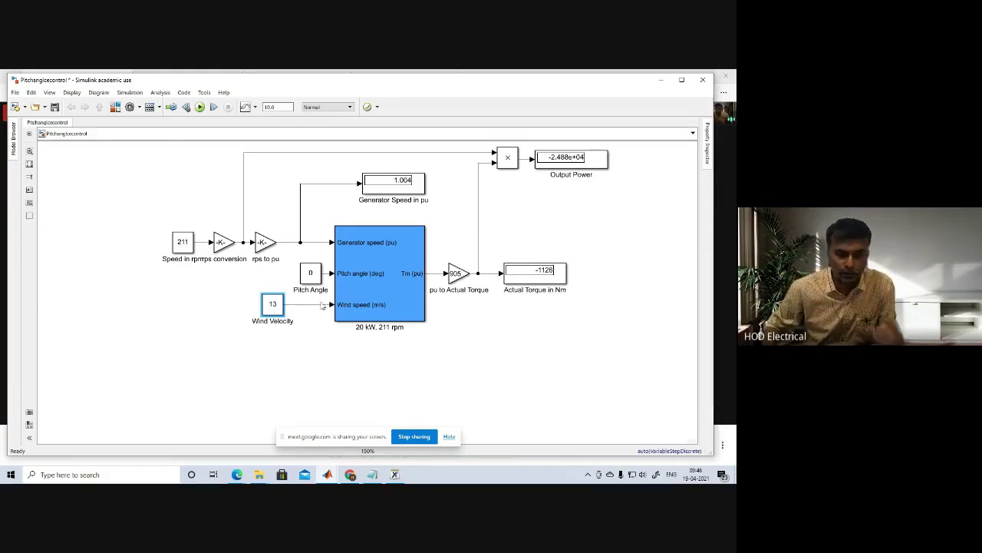
- Shift the Pitch Angle block slightly away from the turbine block, set its value to 1 degree, and rerun the simulation
left_click_drag(312, 279, 302, 279)
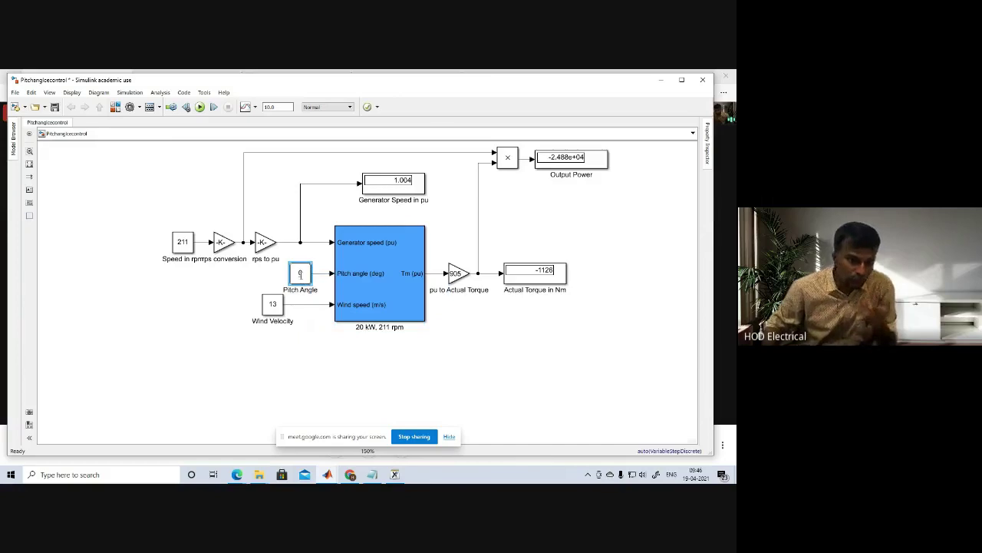
double_click(301, 278)
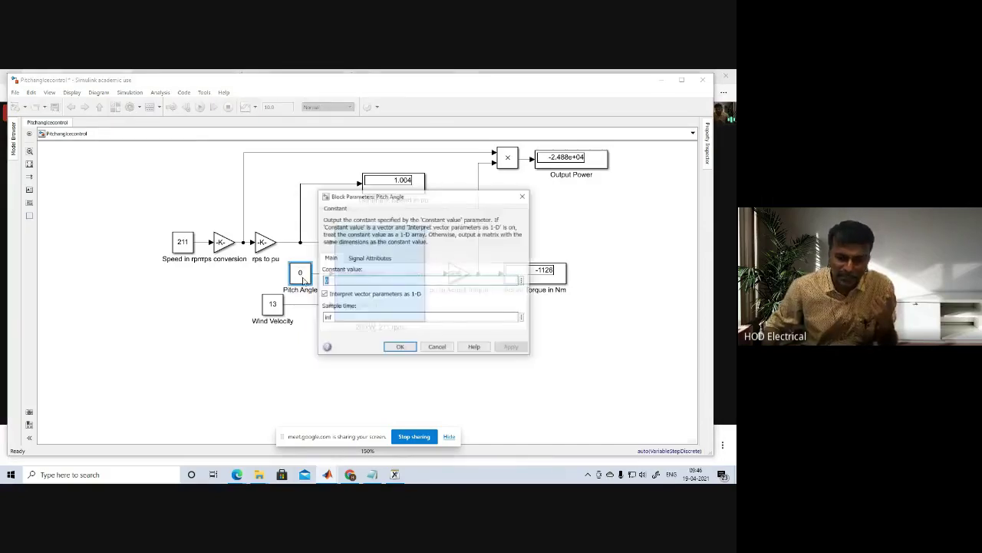
type("1")
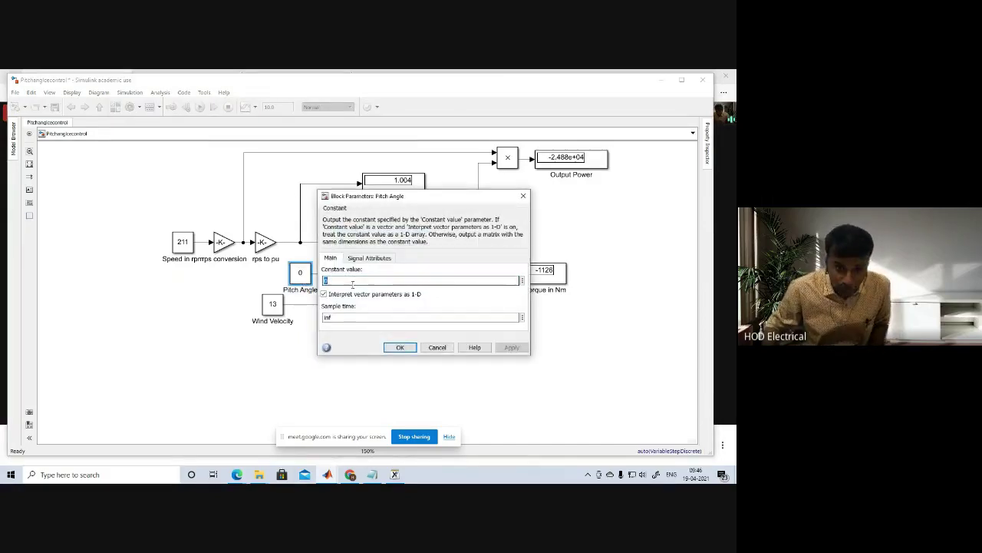
left_click(398, 347)
left_click(200, 107)
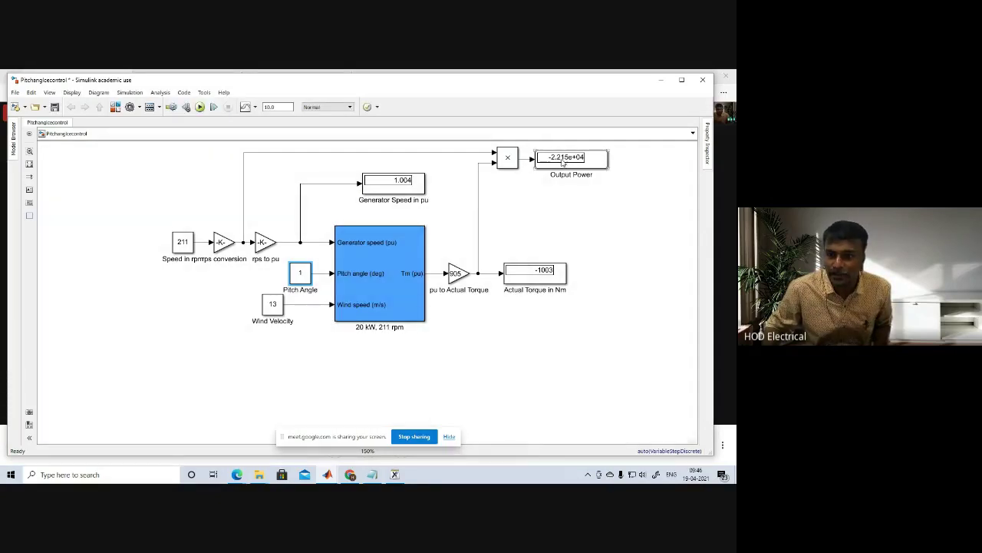
- Increase the Pitch Angle constant to 2 degrees and simulate again at the same wind velocity
double_click(300, 273)
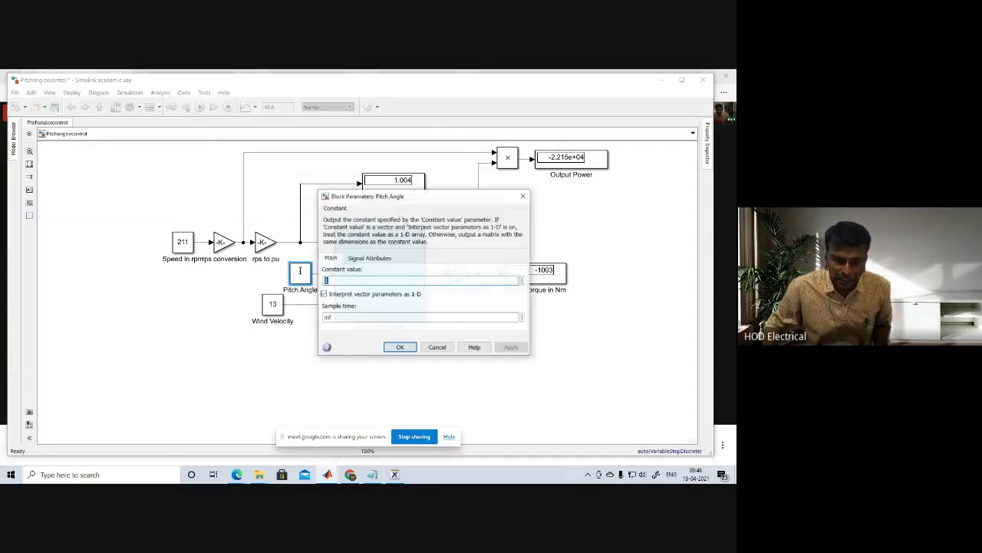
type("2")
left_click(400, 346)
left_click(199, 106)
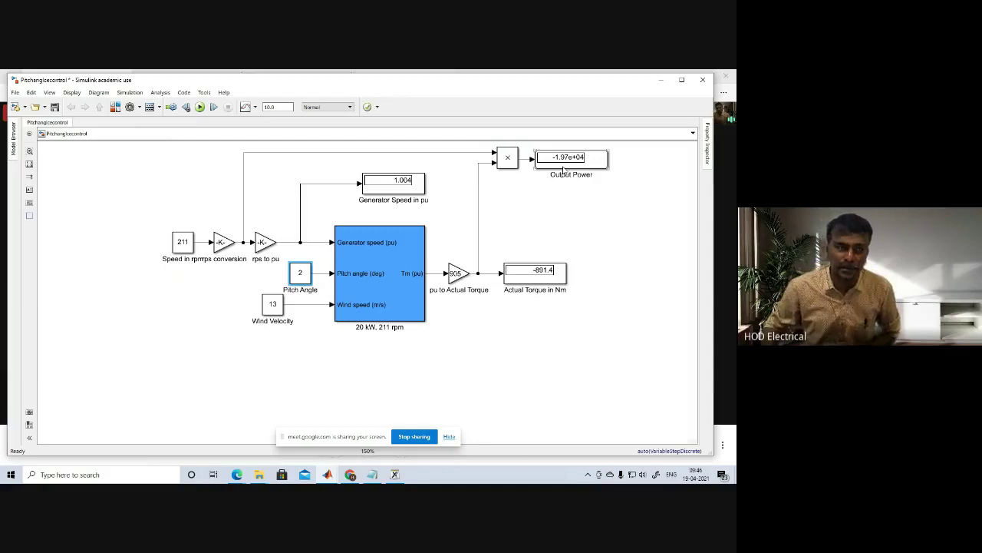
- Set the Wind Velocity constant to 14 m/s and rerun the simulation with the same pitch angle
left_click(270, 307)
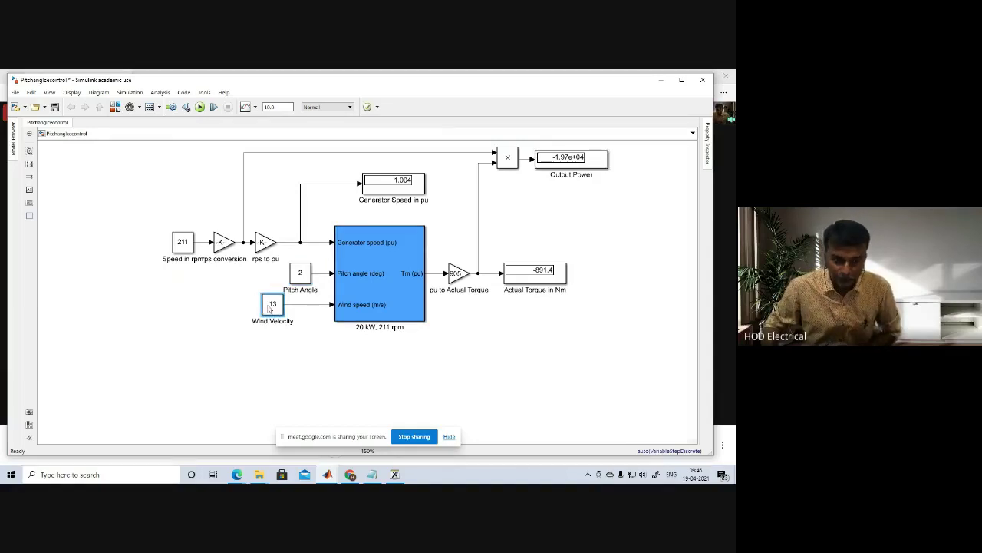
double_click(269, 307)
type("14")
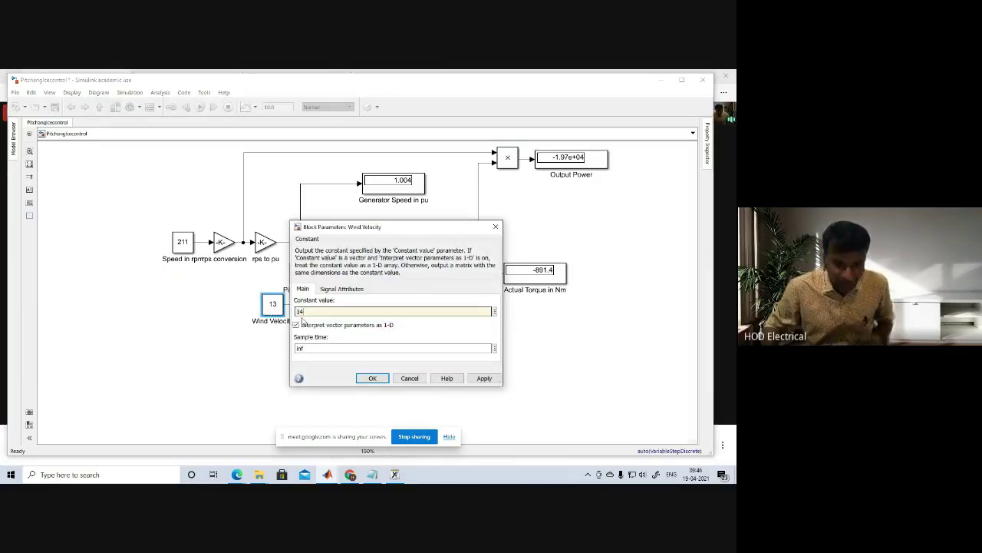
left_click(359, 381)
left_click(201, 107)
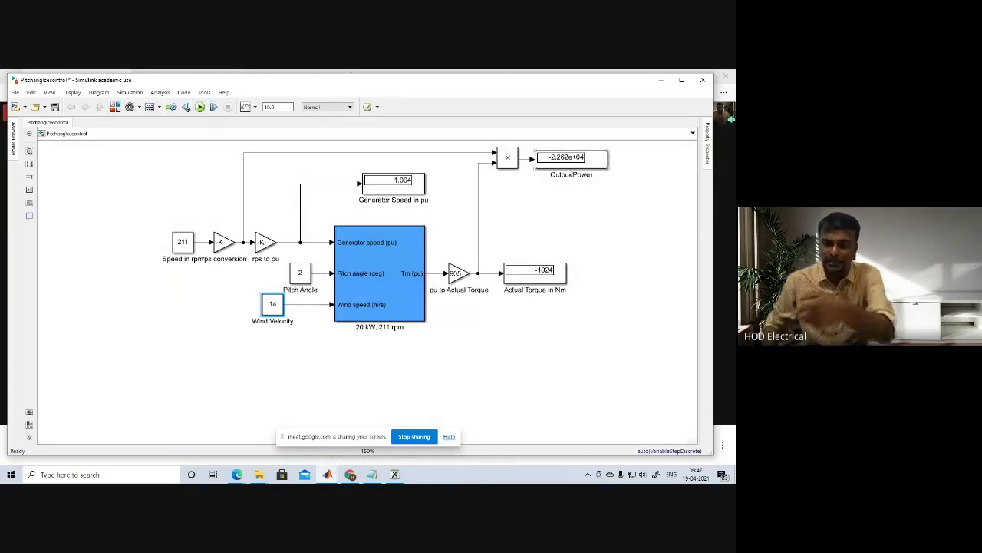
- Set the Pitch Angle constant to 4 degrees and run the simulation at 14 m/s wind
double_click(298, 278)
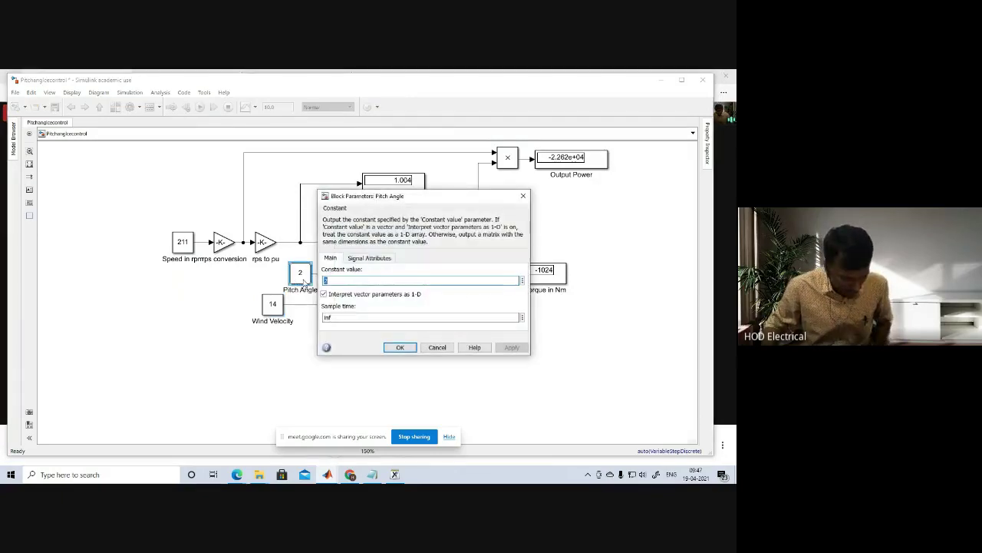
type("4")
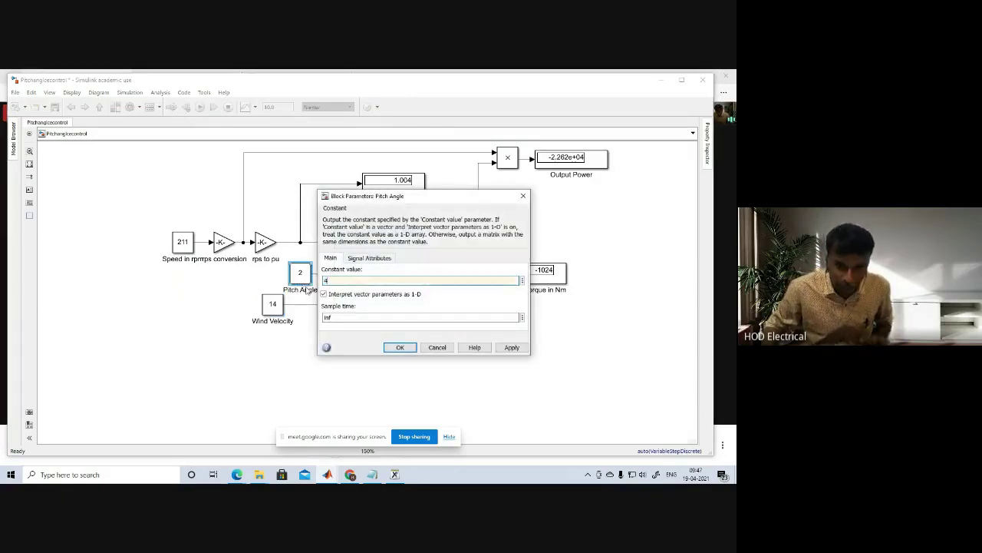
left_click(399, 347)
left_click(200, 106)
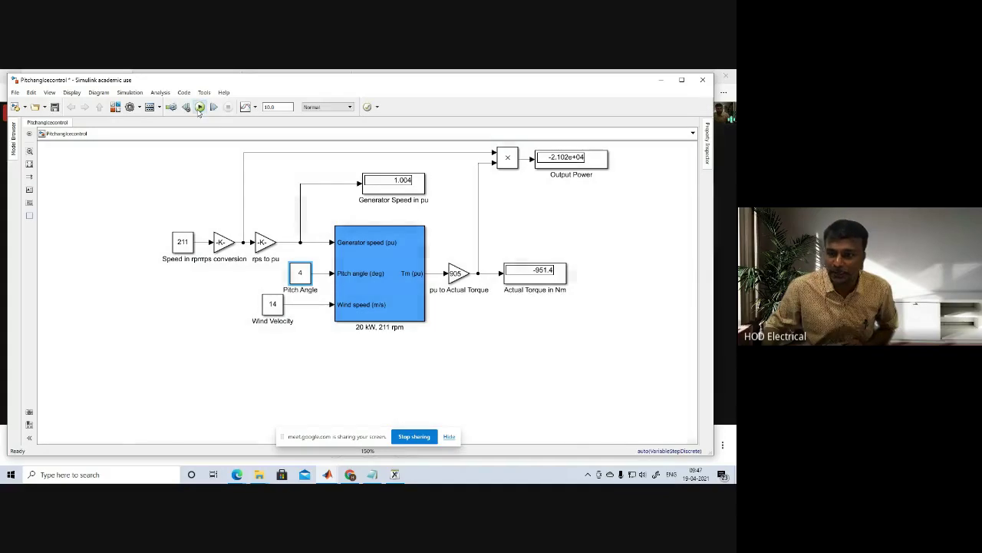
- Raise the Pitch Angle constant to 5 degrees and rerun the simulation at 14 m/s wind
double_click(300, 280)
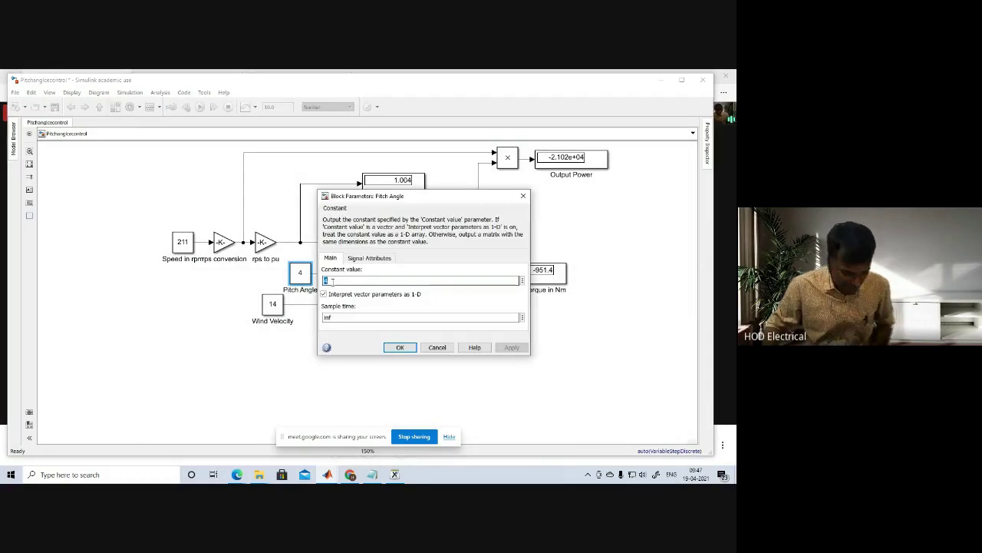
type("5")
left_click(400, 347)
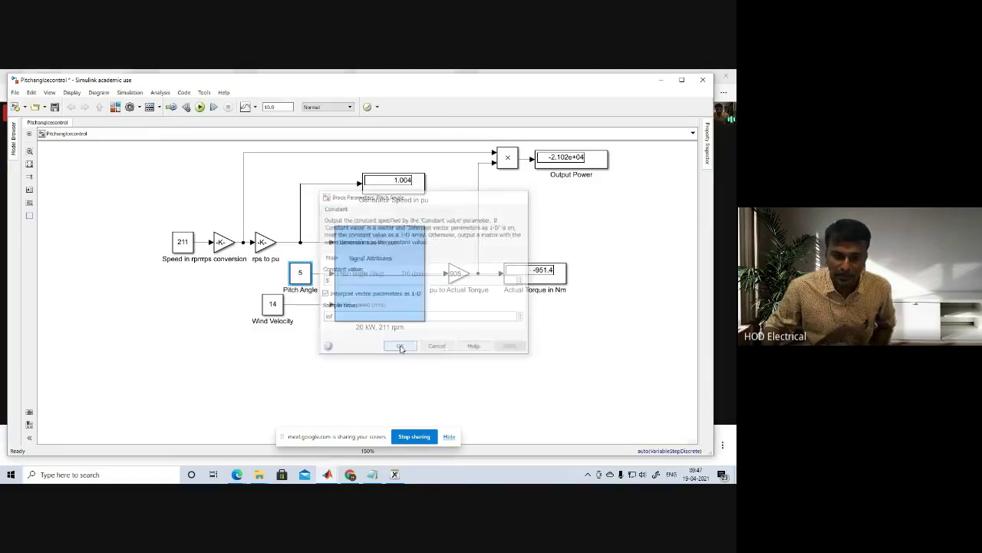
left_click(200, 106)
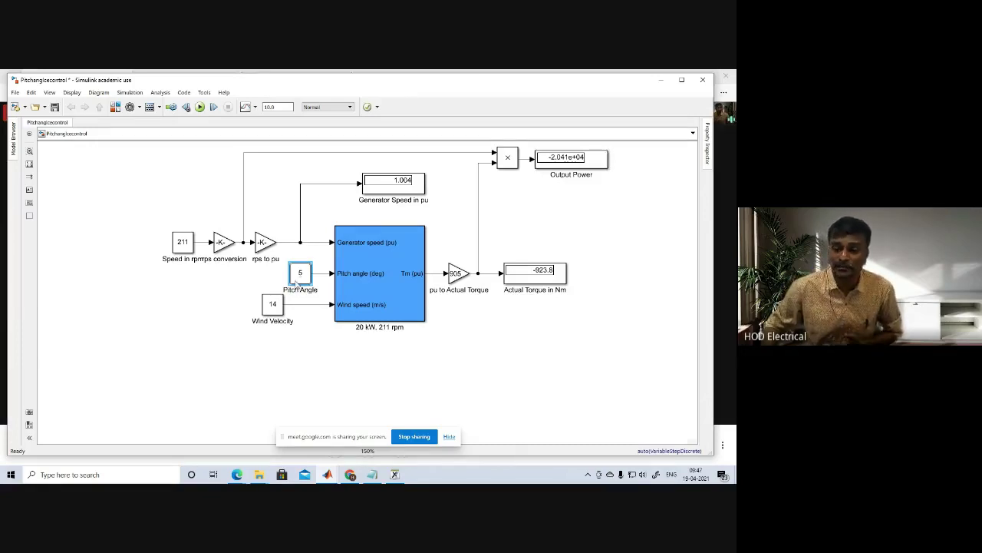
- Enter a wind velocity of 25 m/s, correct it to 24 m/s, and run the simulation
double_click(271, 304)
type("25")
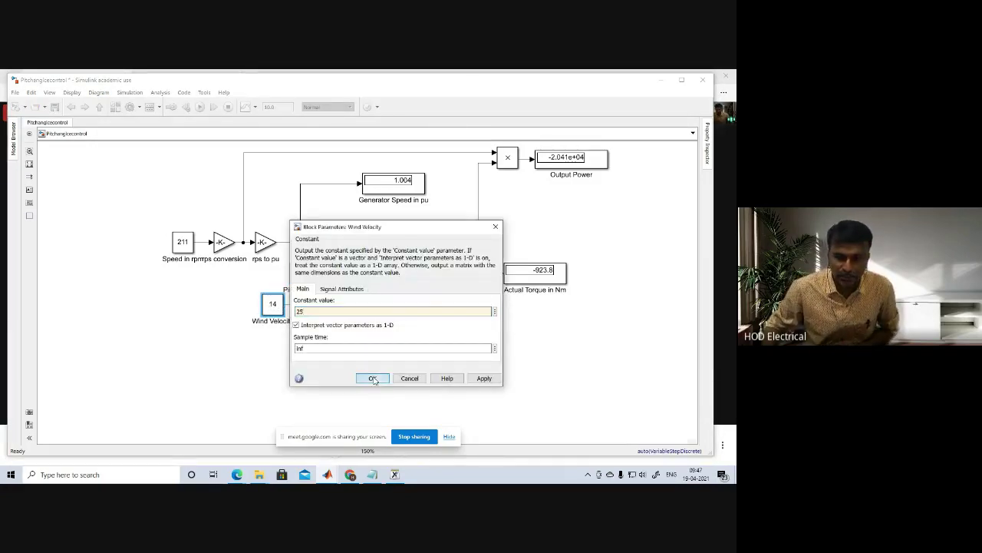
left_click(373, 378)
double_click(277, 308)
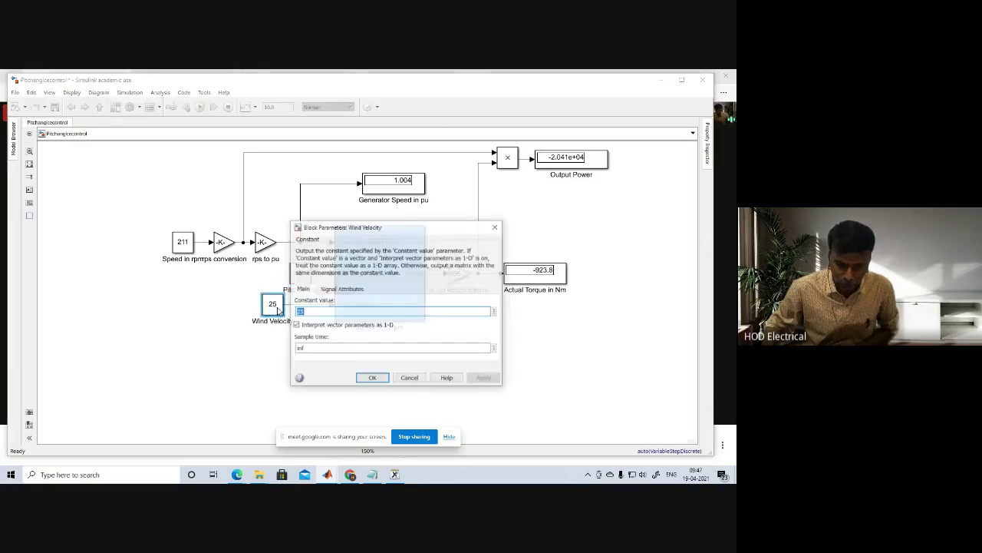
type("24")
left_click(367, 377)
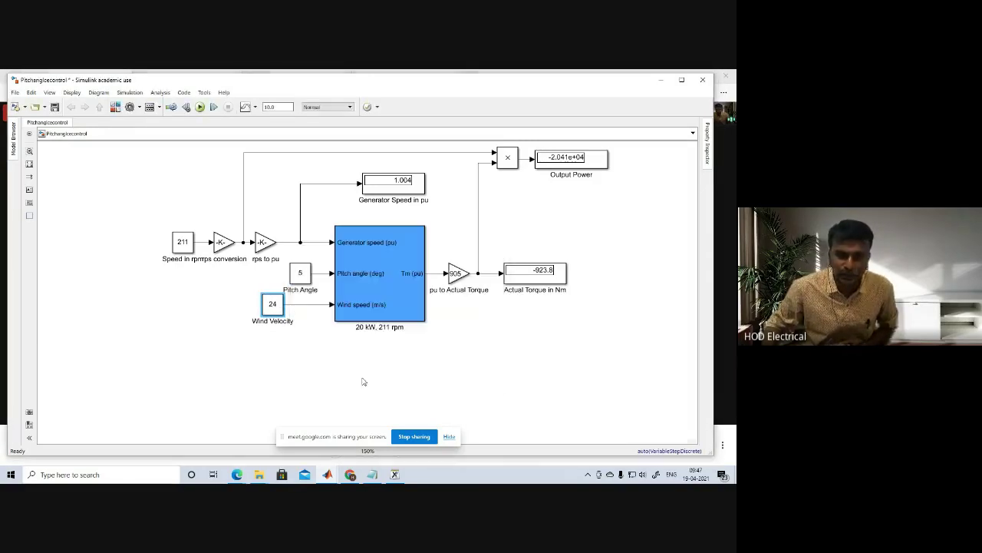
left_click(200, 107)
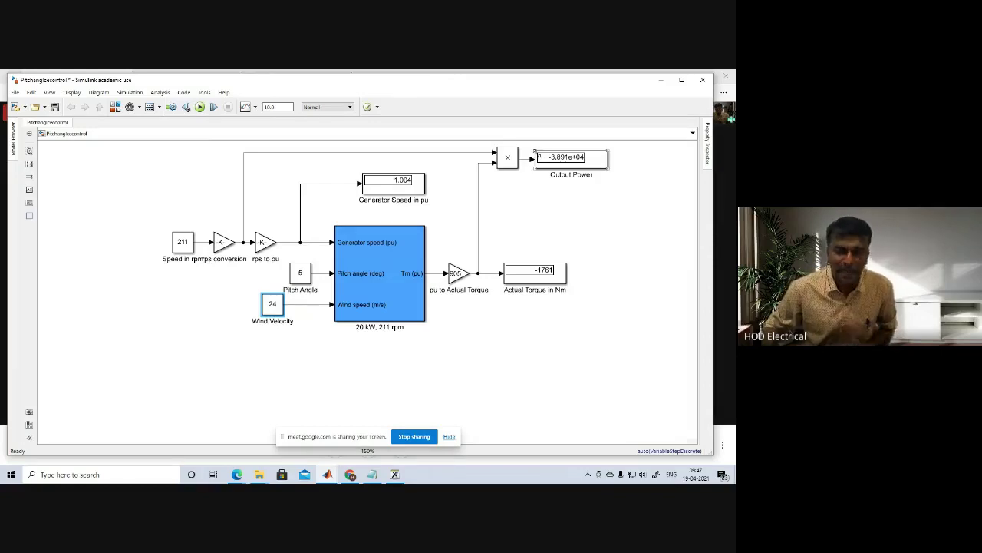
- Set the Pitch Angle constant to 40 degrees and rerun the simulation at 24 m/s wind
double_click(300, 273)
type("40")
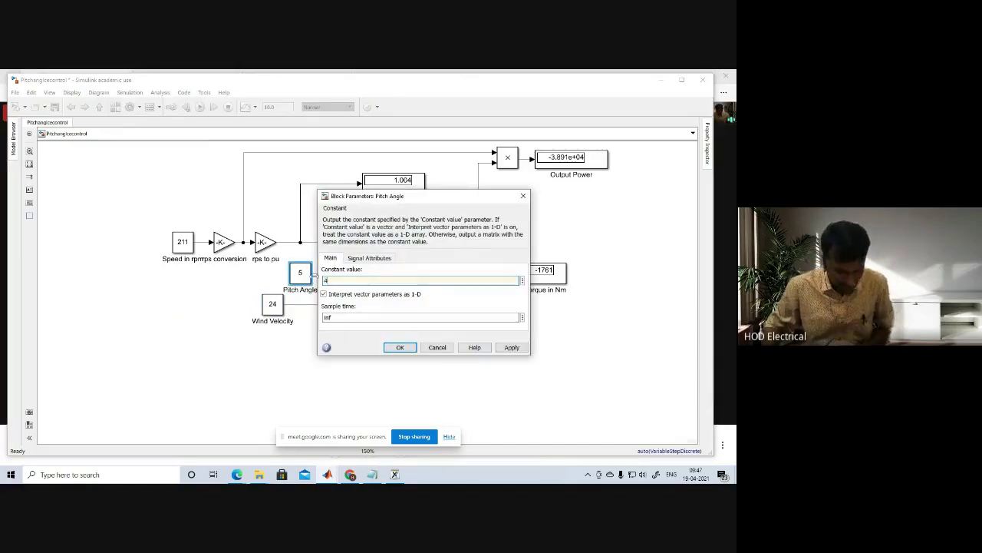
left_click(400, 347)
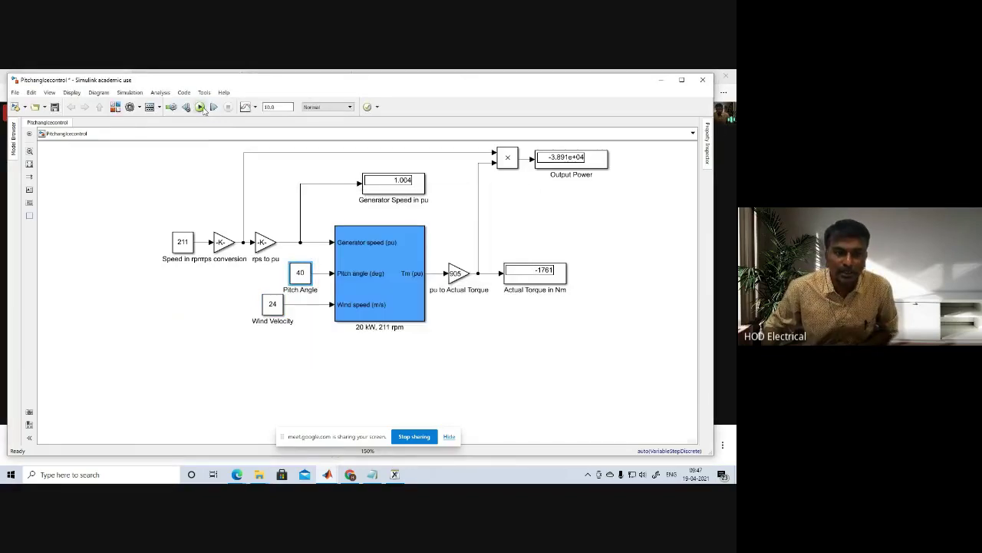
- Increase the Pitch Angle constant to 60 degrees and run the simulation again
double_click(300, 272)
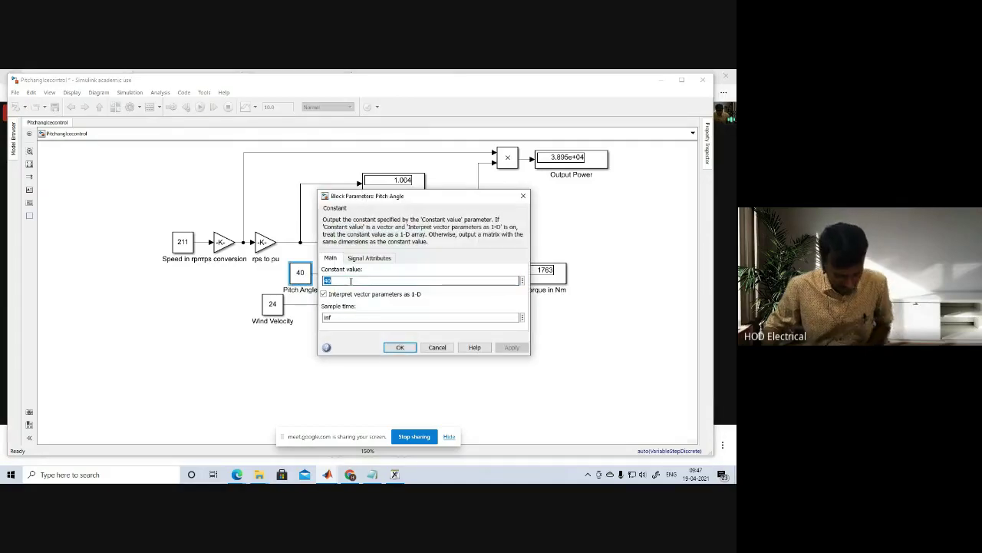
type("60")
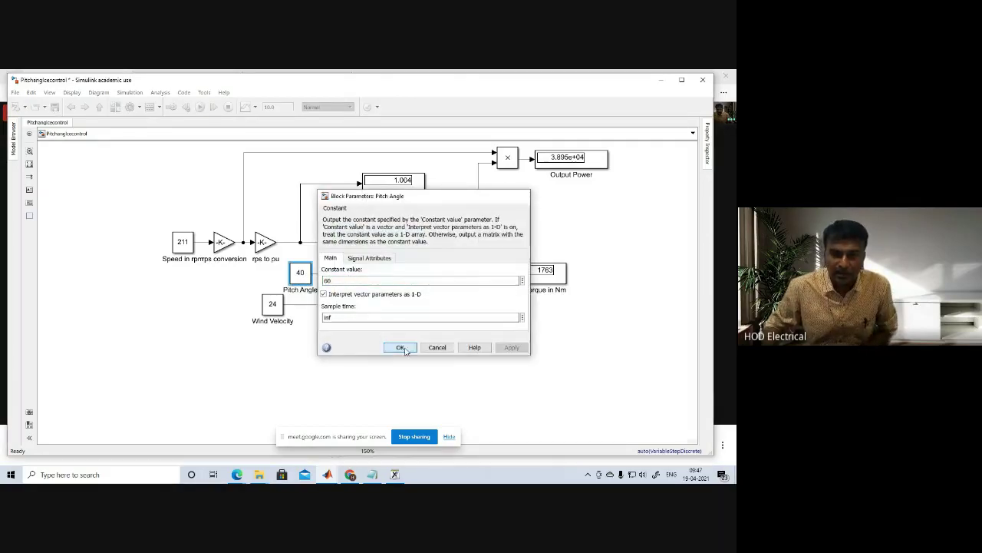
left_click(398, 346)
left_click(199, 107)
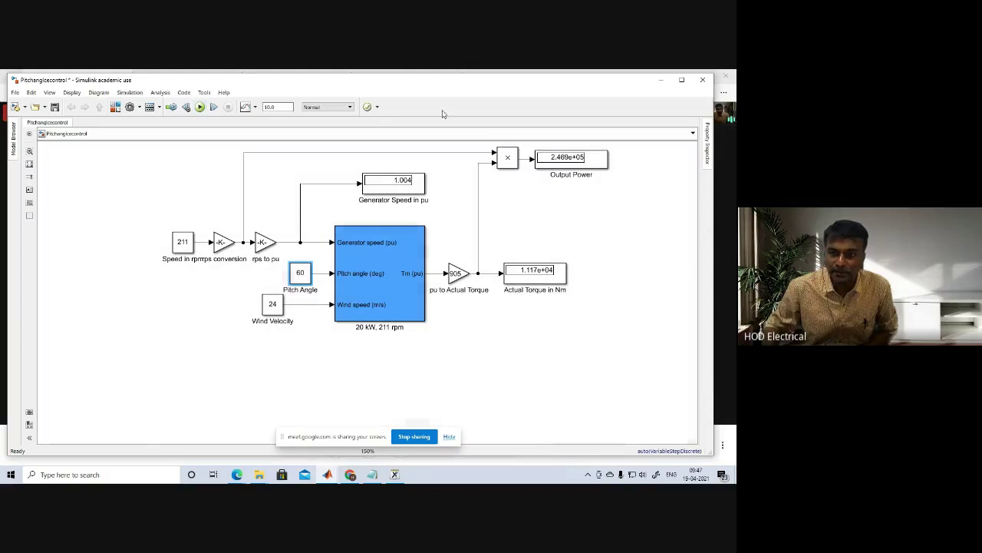
- Raise the Pitch Angle constant to 85 degrees and rerun the simulation
double_click(300, 272)
type("85")
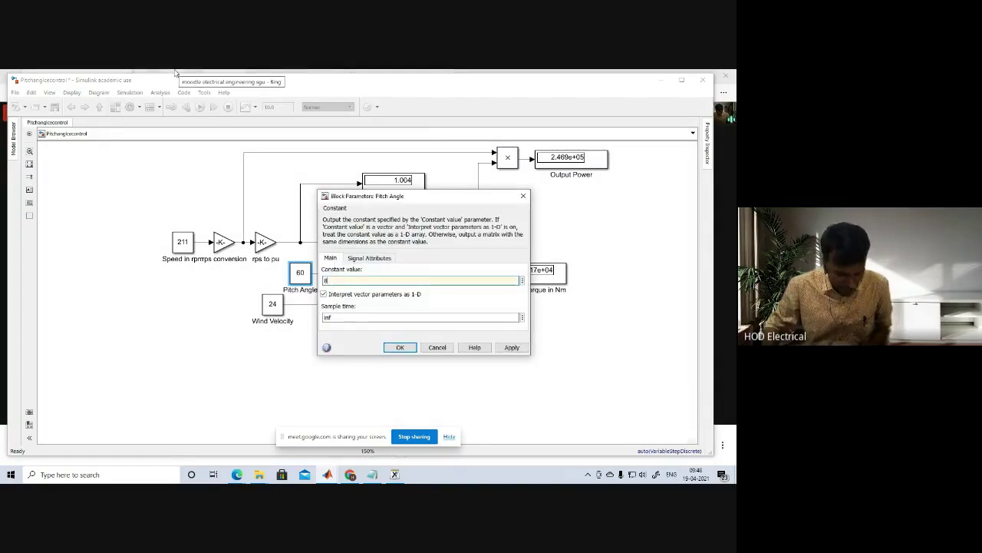
left_click(399, 348)
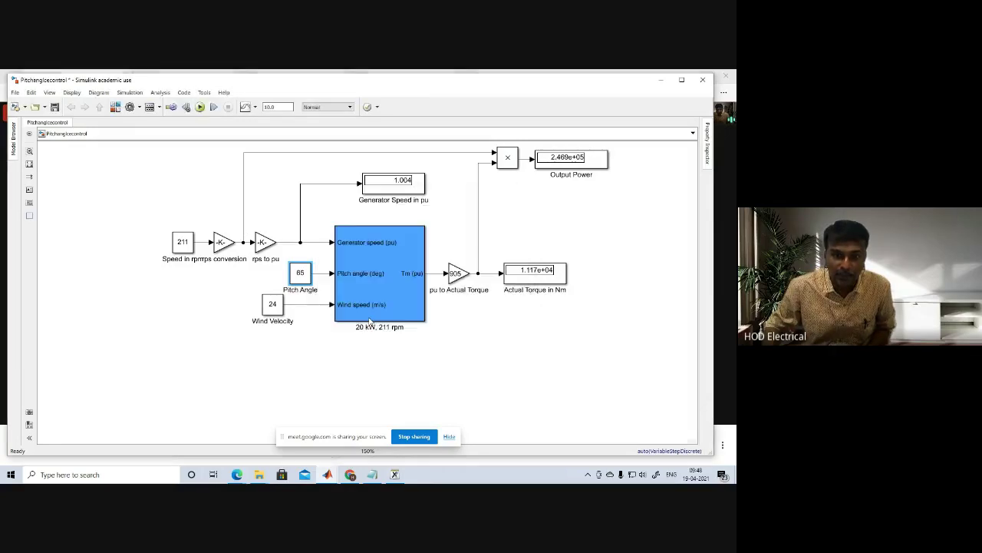
left_click(198, 107)
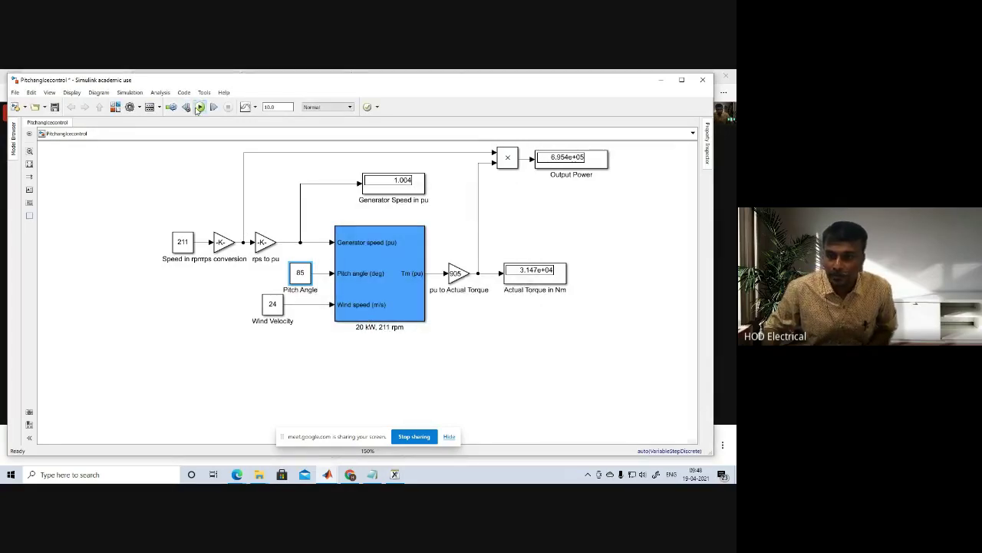
- Reduce the Pitch Angle constant to 50 degrees and run the simulation at 24 m/s wind
double_click(300, 273)
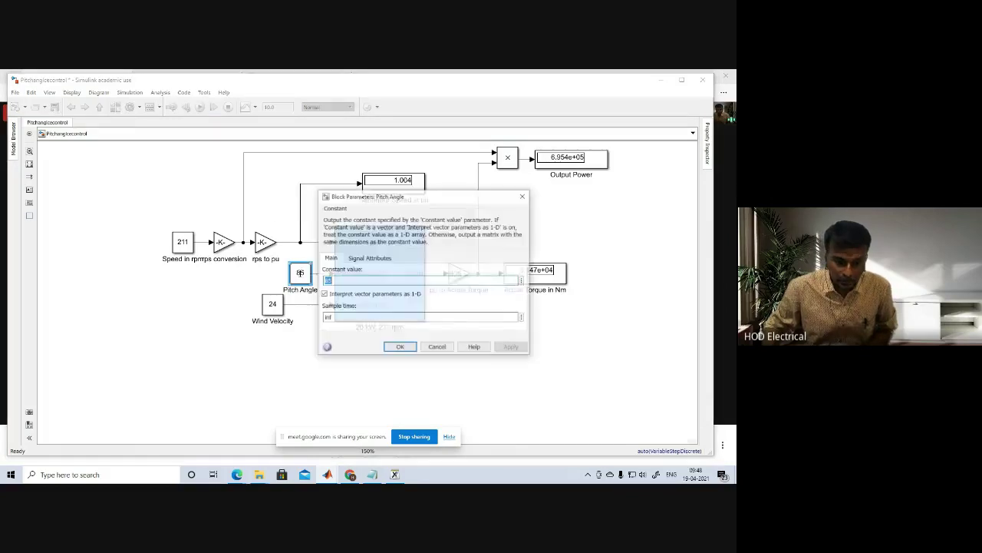
type("60")
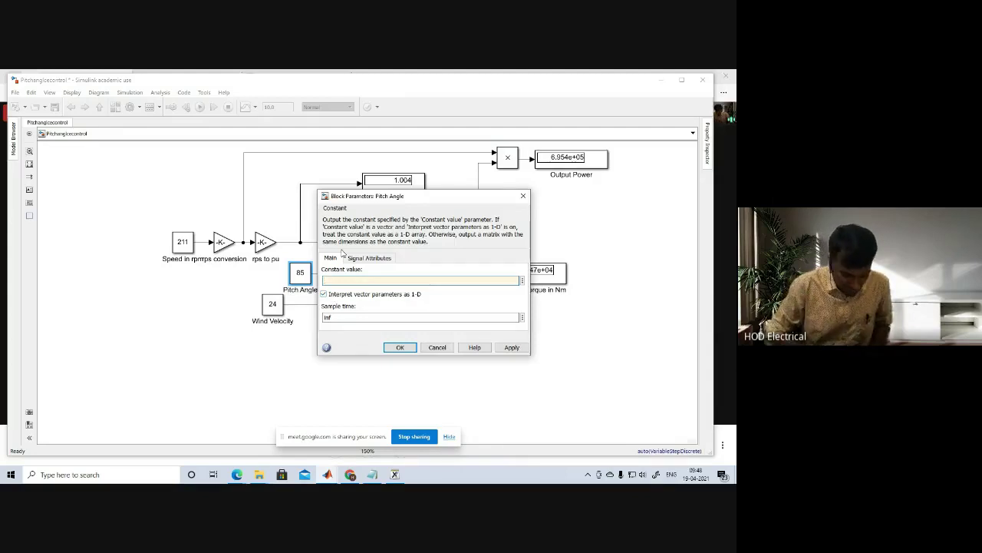
left_click(397, 346)
left_click(199, 107)
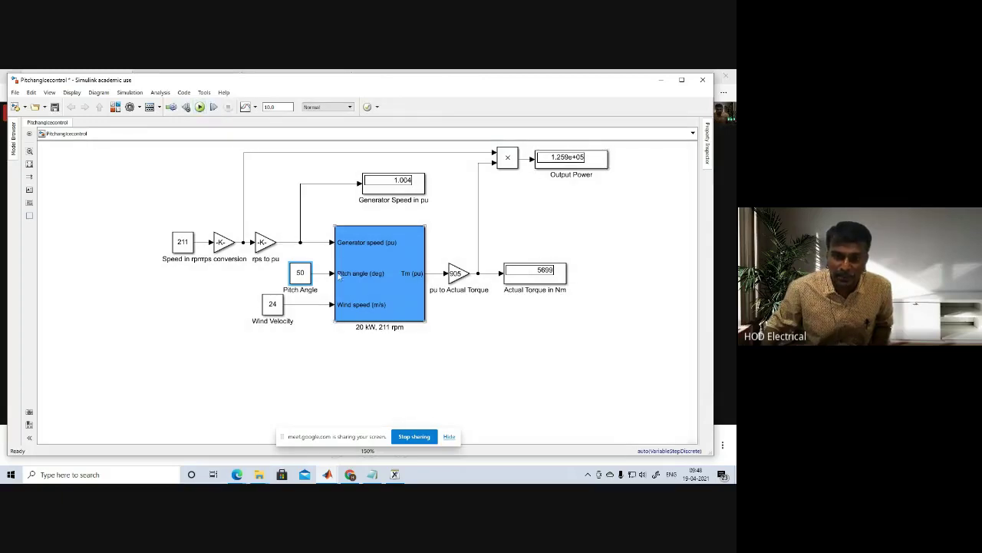
- Set the Pitch Angle constant to 40 degrees and rerun the simulation at 24 m/s wind
double_click(300, 273)
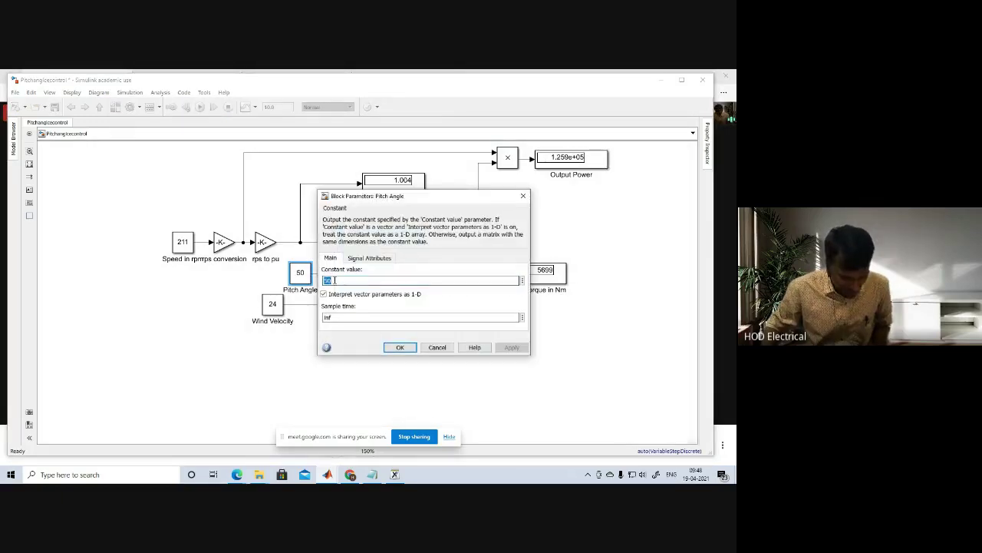
type("40")
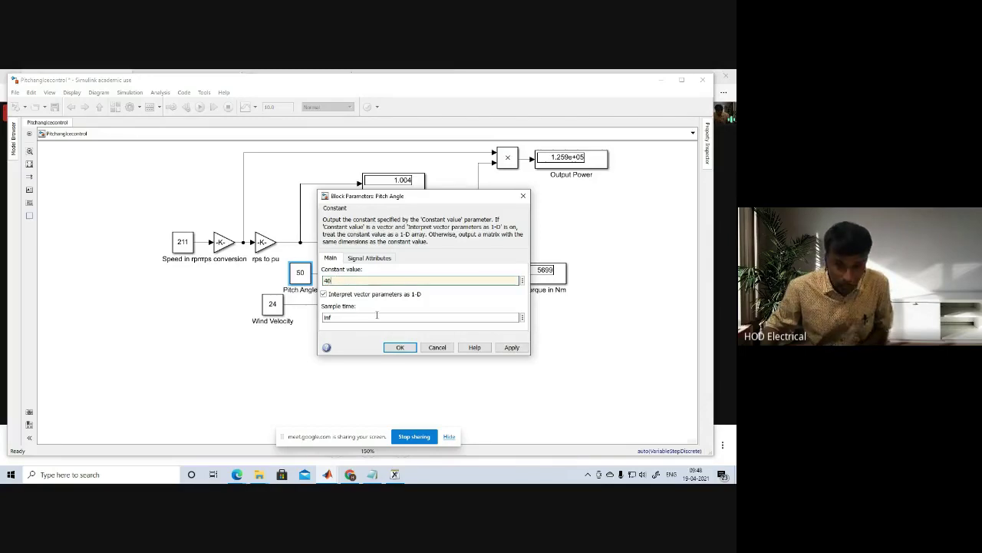
left_click(400, 347)
left_click(199, 107)
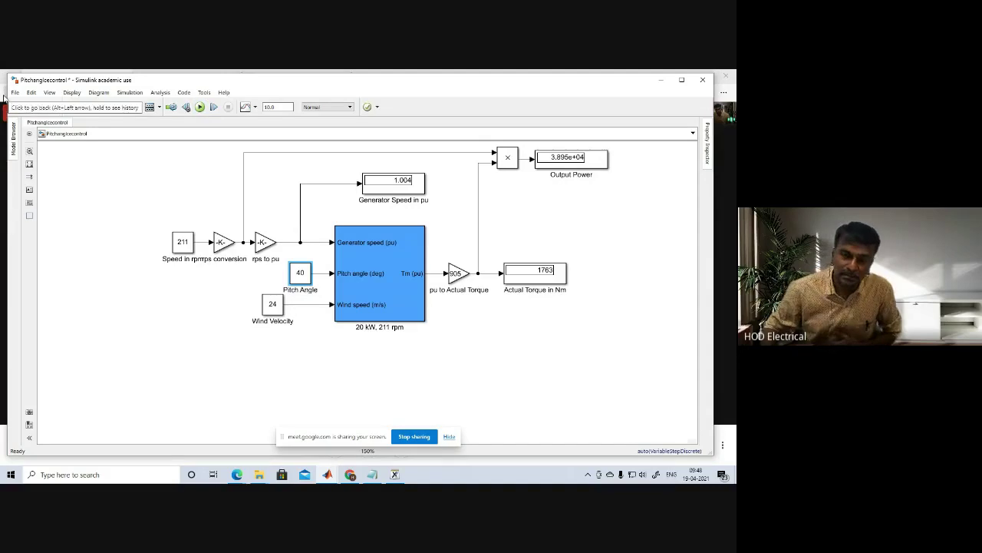
- Raise the Pitch Angle constant to 90 degrees and rerun the simulation
double_click(300, 279)
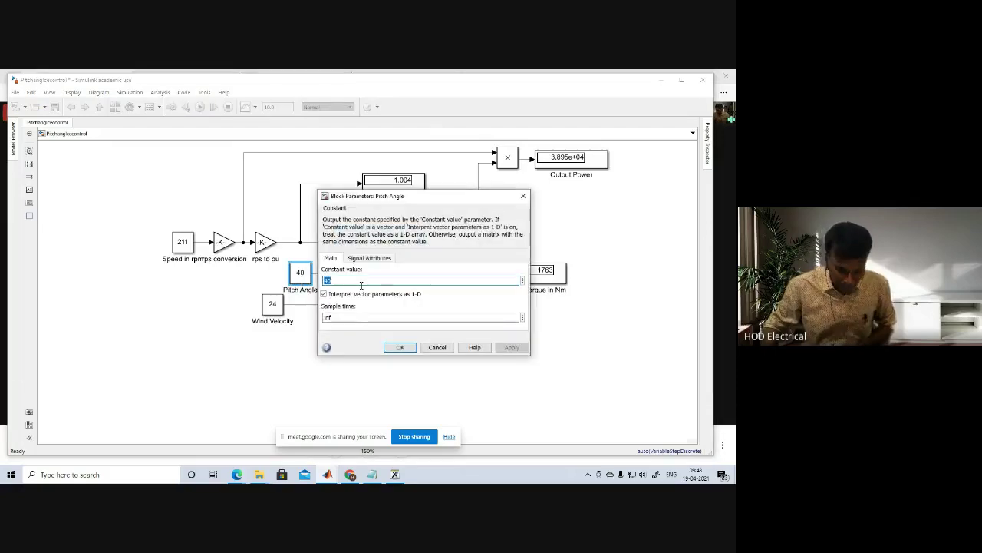
type("9")
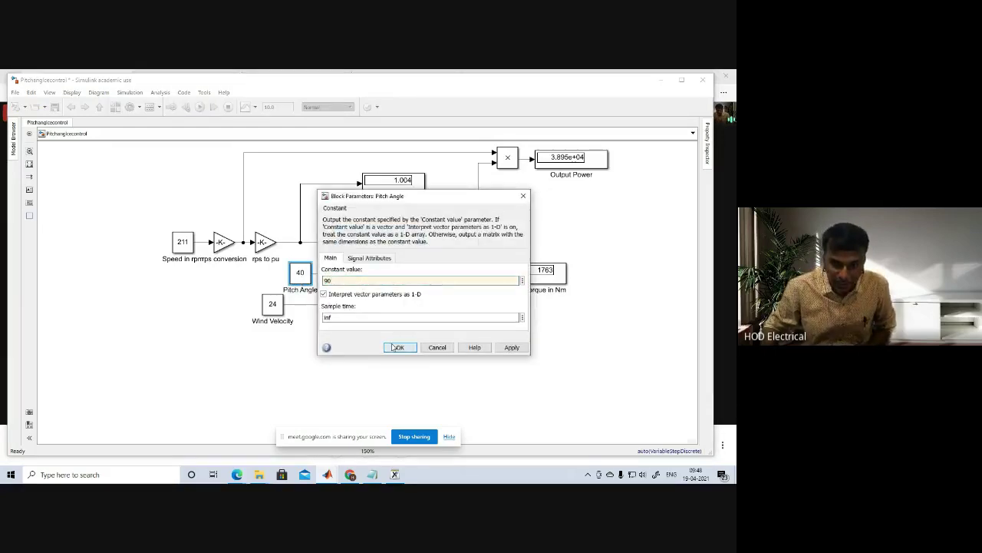
left_click(400, 347)
left_click(199, 107)
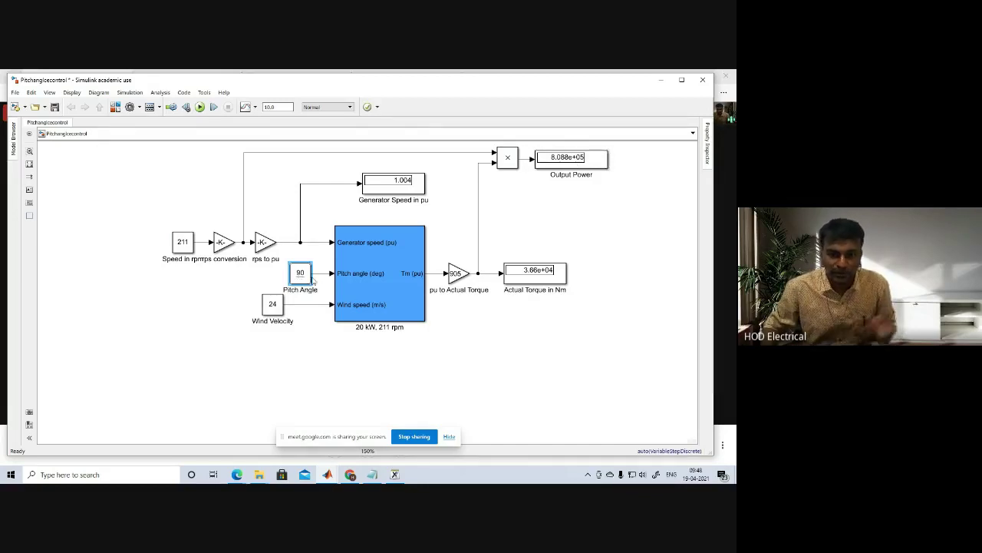
- Set the Speed in rpm constant to 0, run the simulation and select the Output Power display
double_click(185, 247)
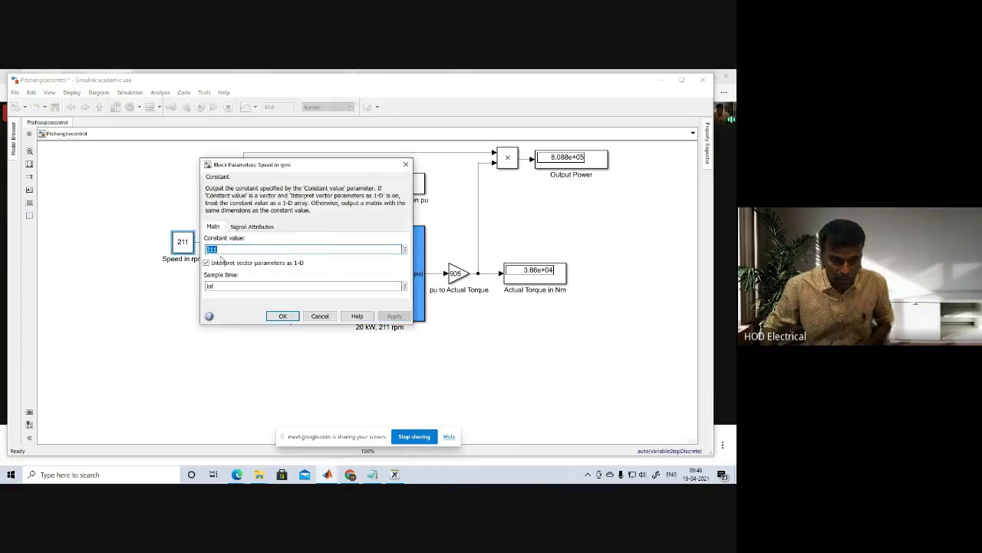
type("0")
left_click(283, 315)
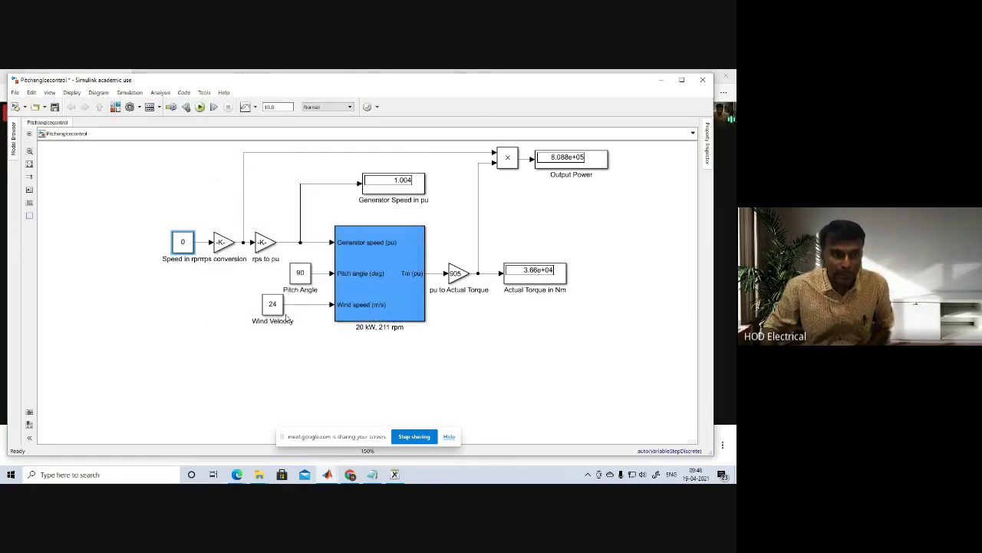
left_click(199, 107)
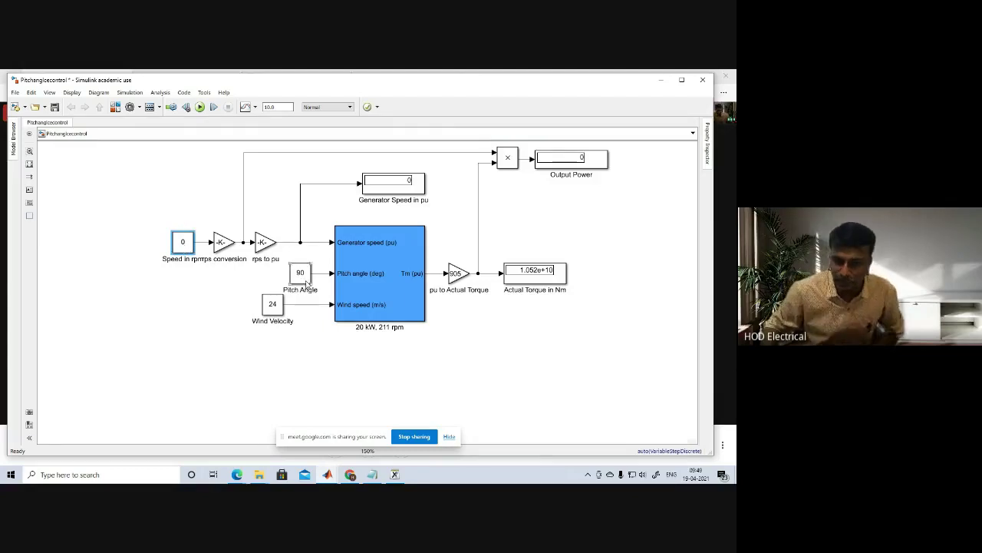
left_click(576, 169)
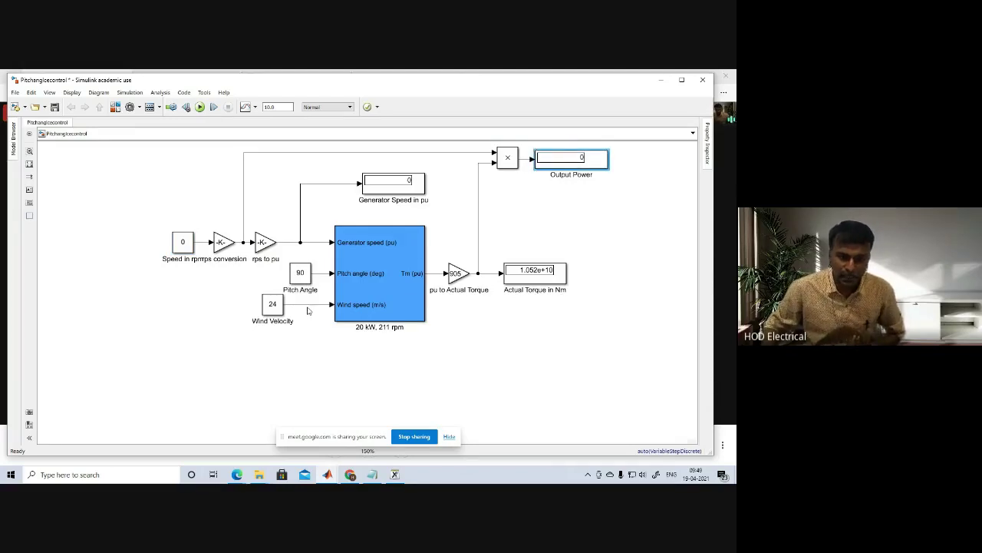
- Set both the Speed in rpm constant and the Pitch Angle constant to 2
double_click(184, 244)
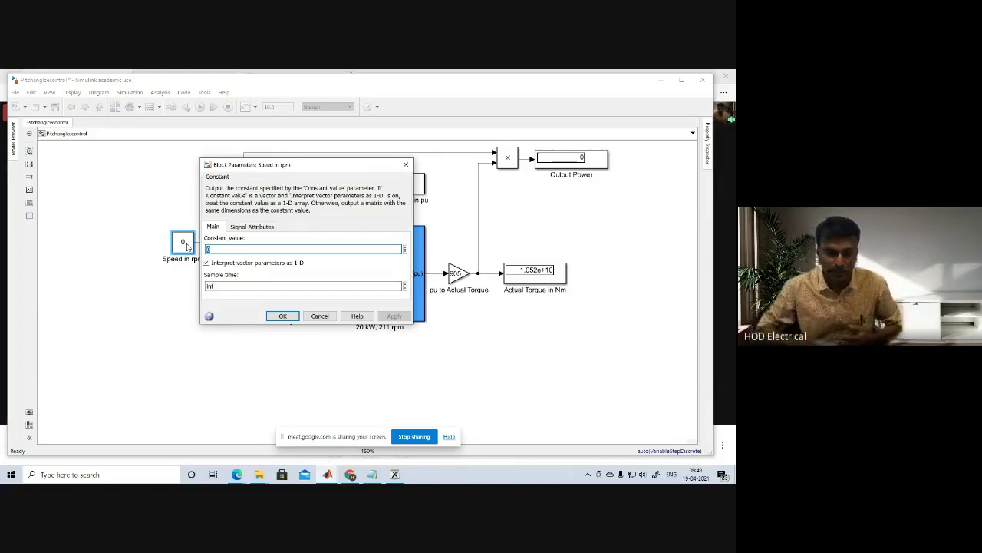
type("2")
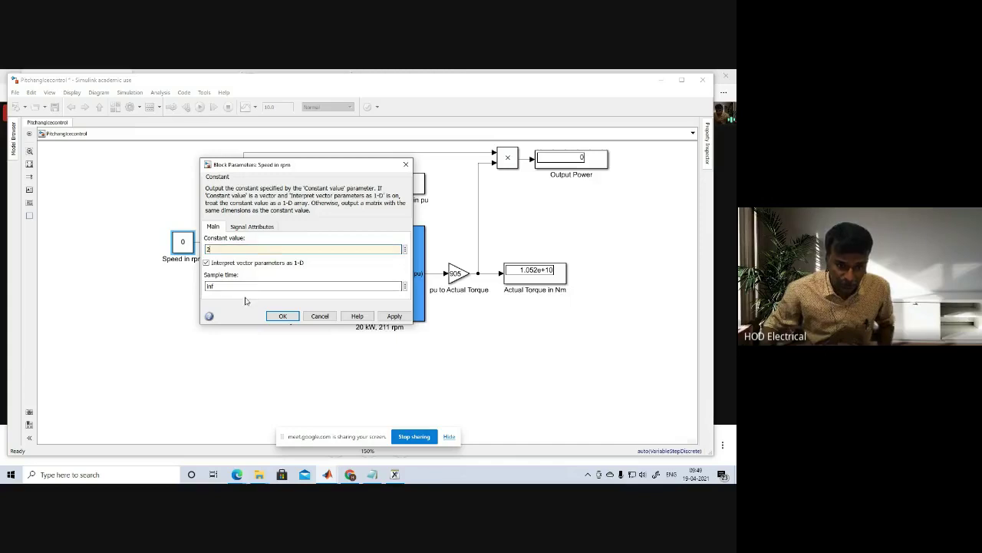
left_click(282, 315)
double_click(299, 274)
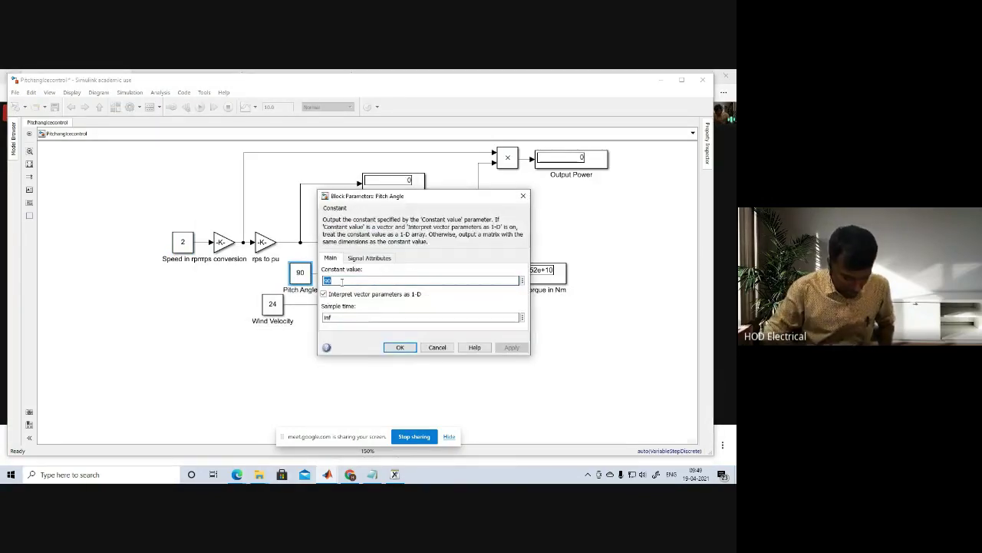
type("2")
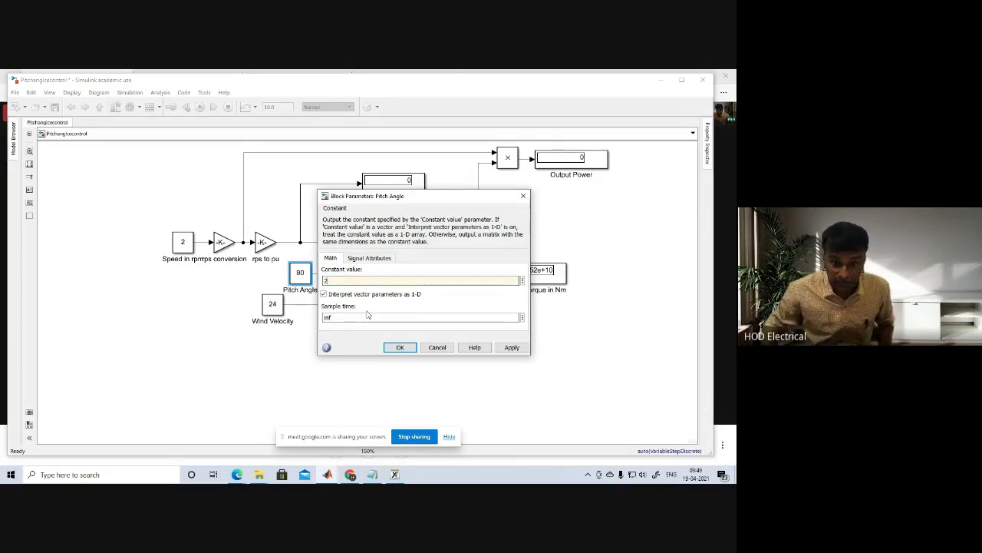
double_click(336, 280)
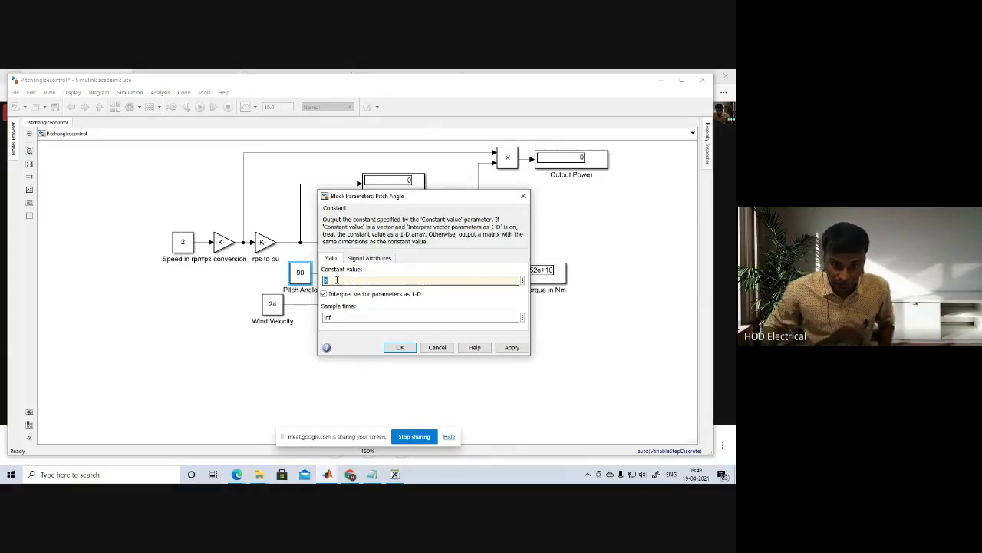
left_click(400, 347)
- Set the Wind Velocity constant to 2 m/s and the Pitch Angle constant to 0 degrees
double_click(272, 303)
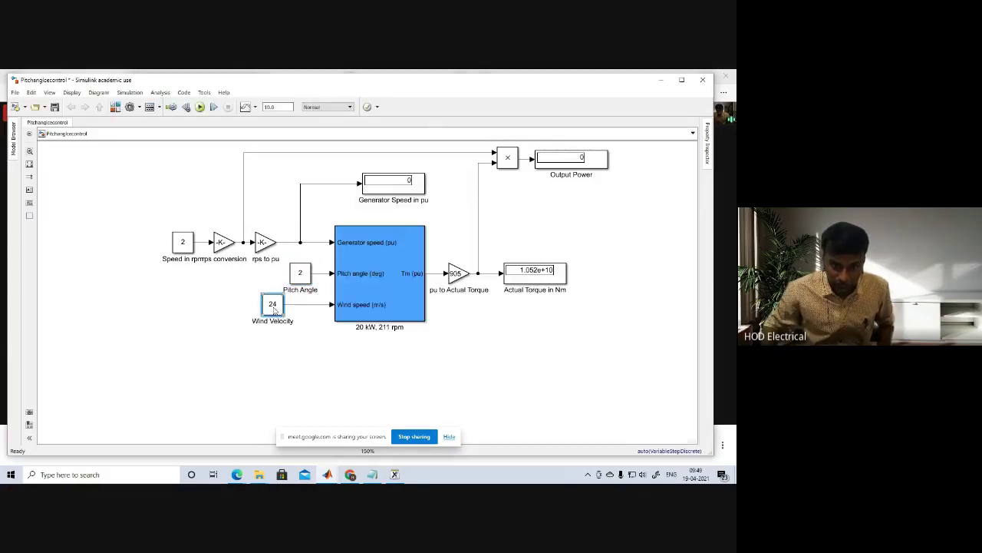
type("2")
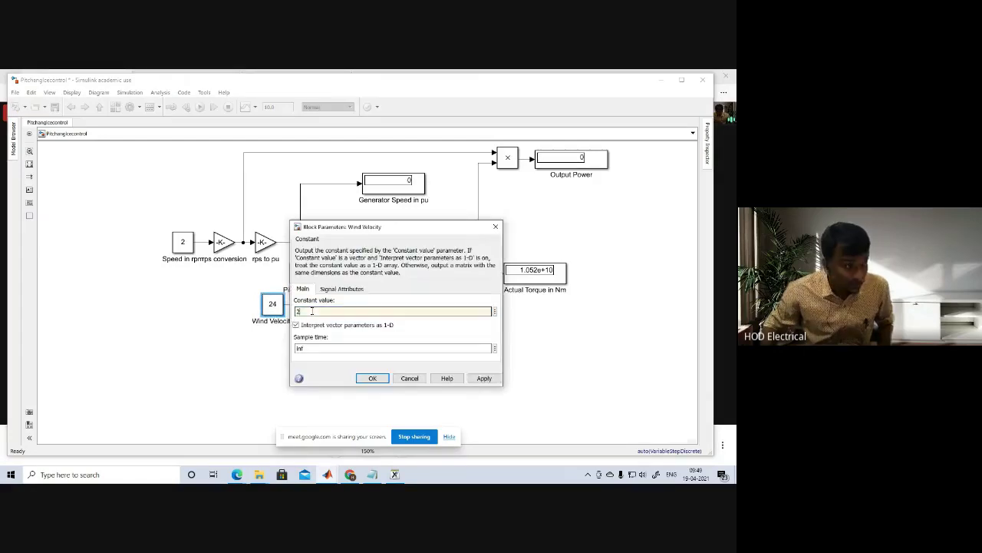
left_click(372, 378)
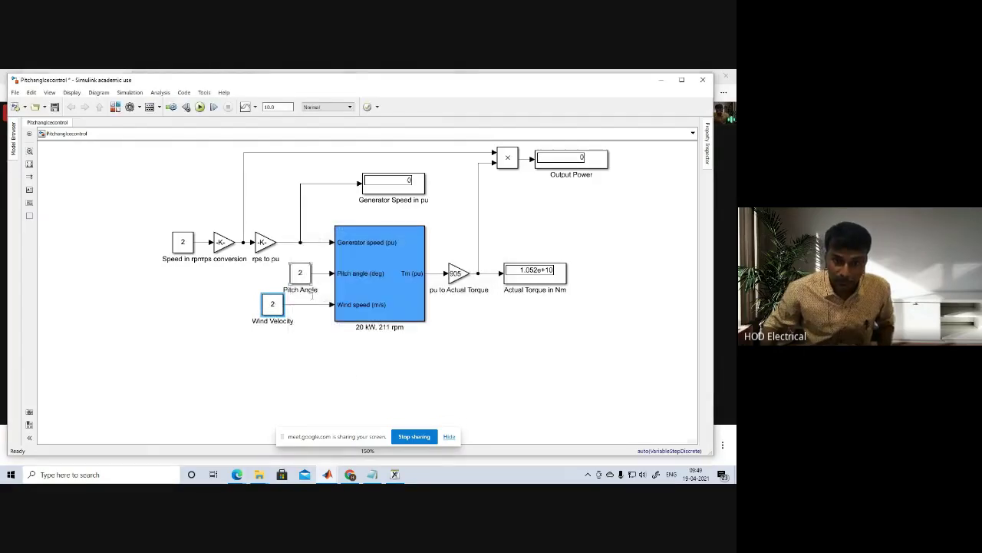
double_click(300, 278)
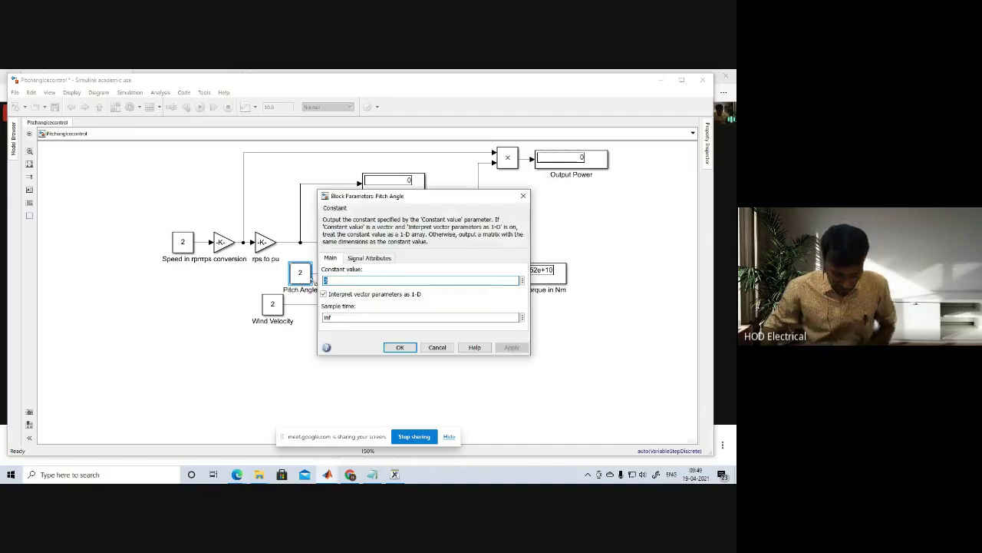
type("0")
left_click(399, 346)
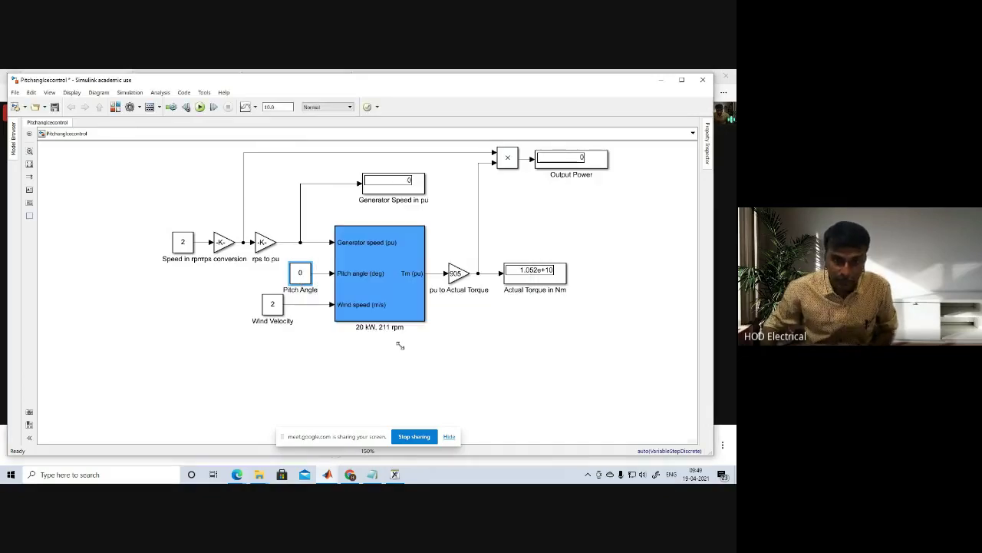
- Set the Speed in rpm constant to 100 and run the simulation
double_click(183, 244)
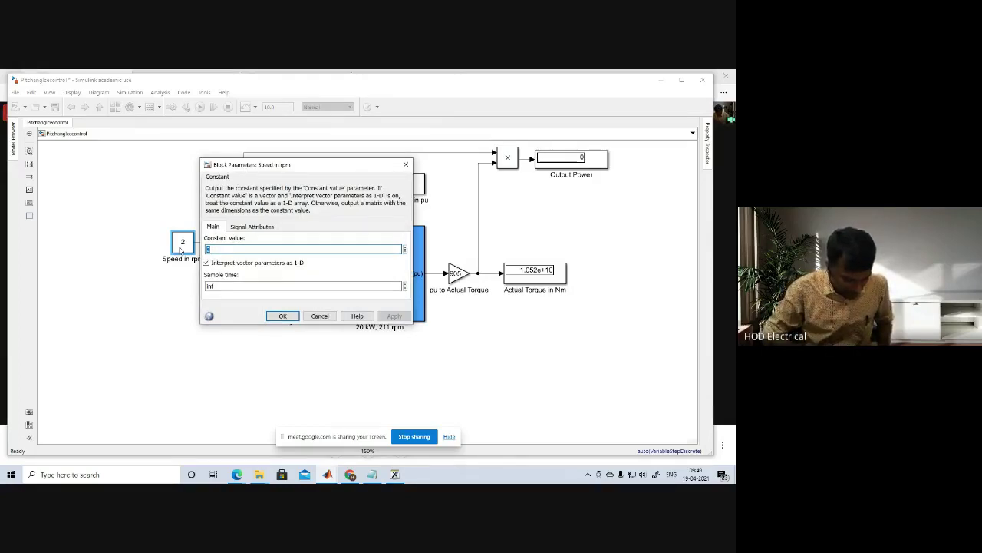
type("100")
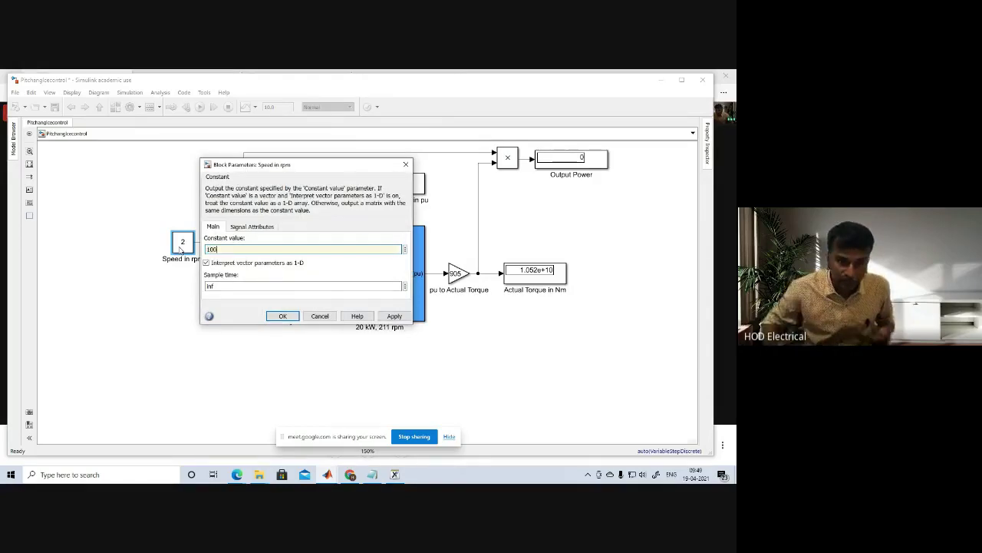
left_click(282, 316)
left_click(201, 107)
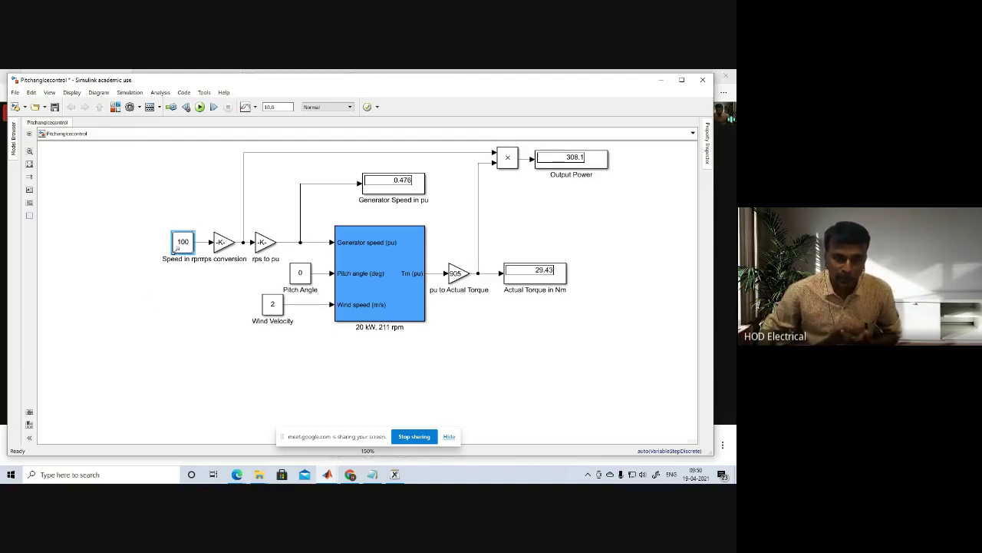
- Increase the Wind Velocity constant to 6 m/s and rerun the simulation at 100 rpm
left_click(272, 305)
double_click(271, 306)
key("BackSpace")
type("6")
left_click(372, 377)
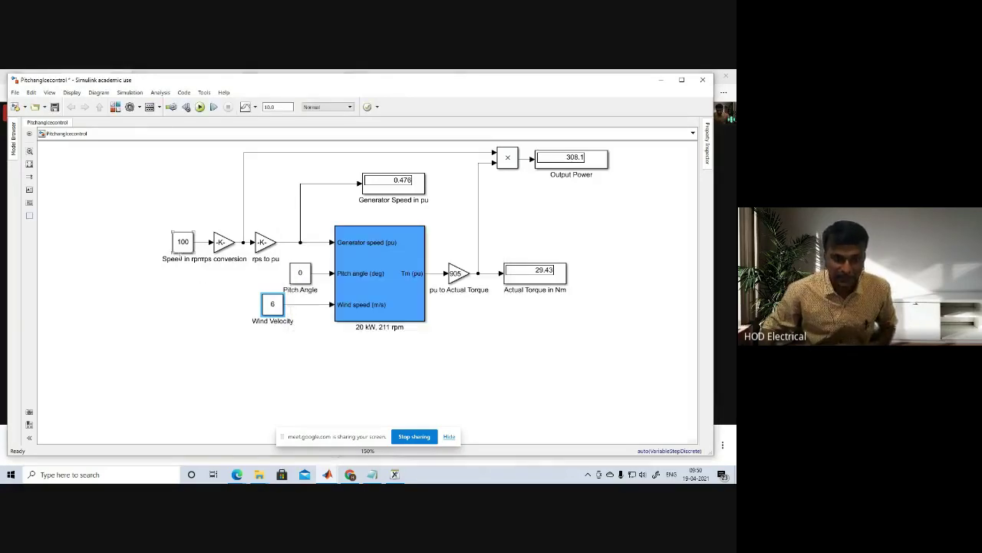
left_click(200, 107)
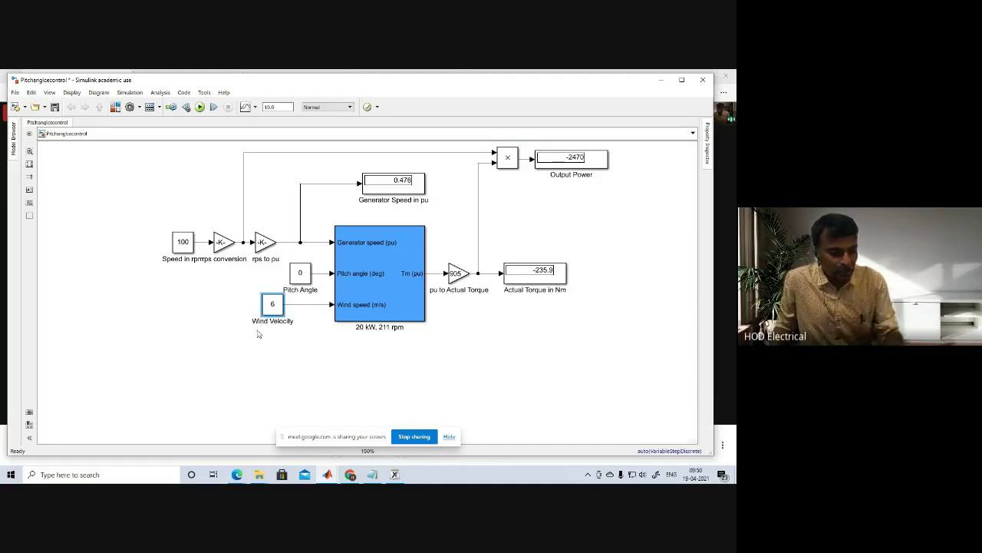
- Minimize the model window and stop presenting the screen in the Google Meet call
left_click(661, 80)
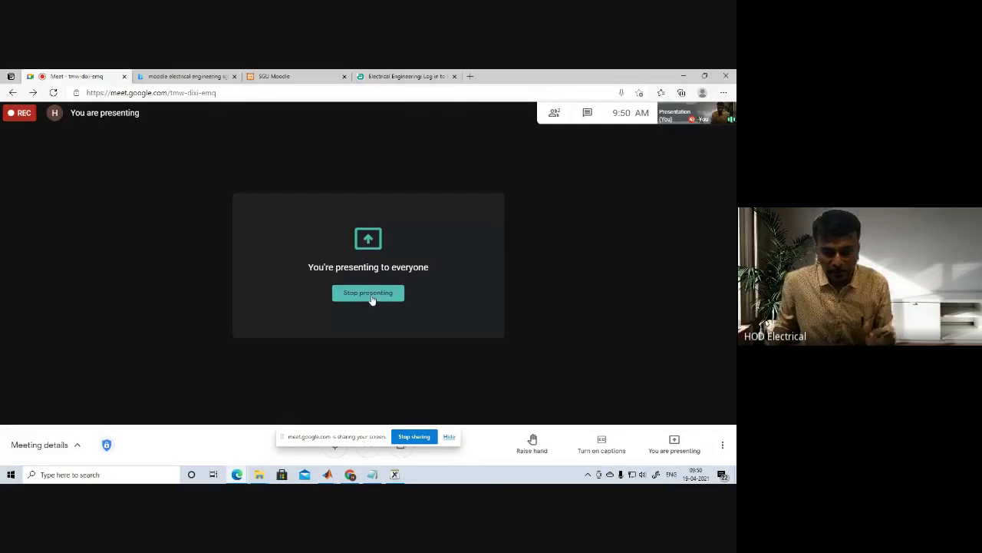
left_click(368, 293)
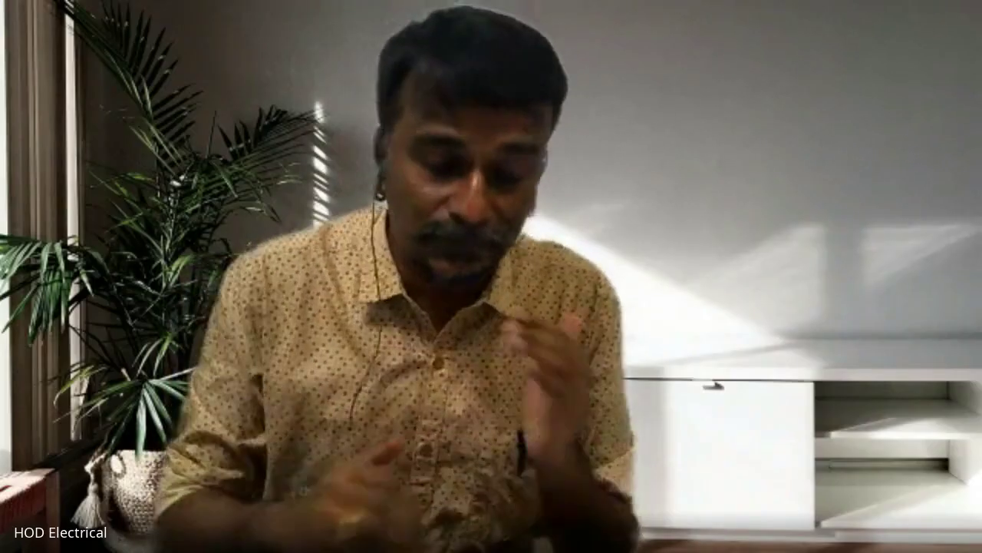